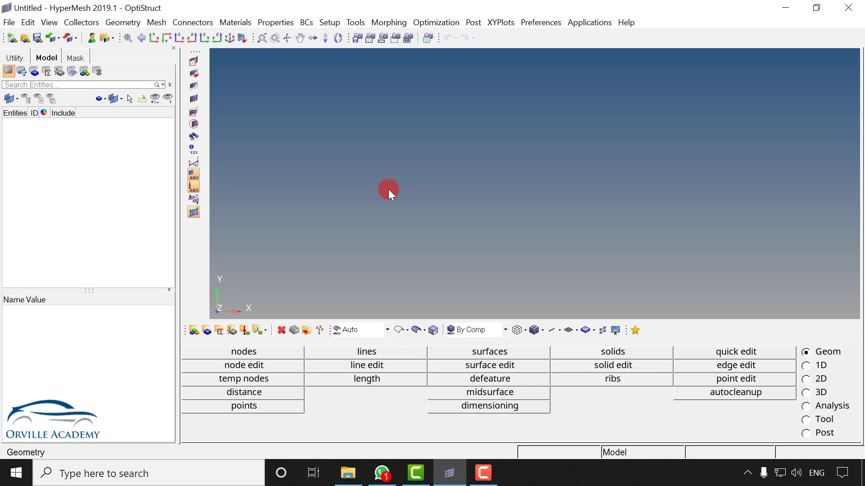
Open the model Rear_Truss_EnggB.hm from the Rear_Truss_EnggB folder.
click(25, 39)
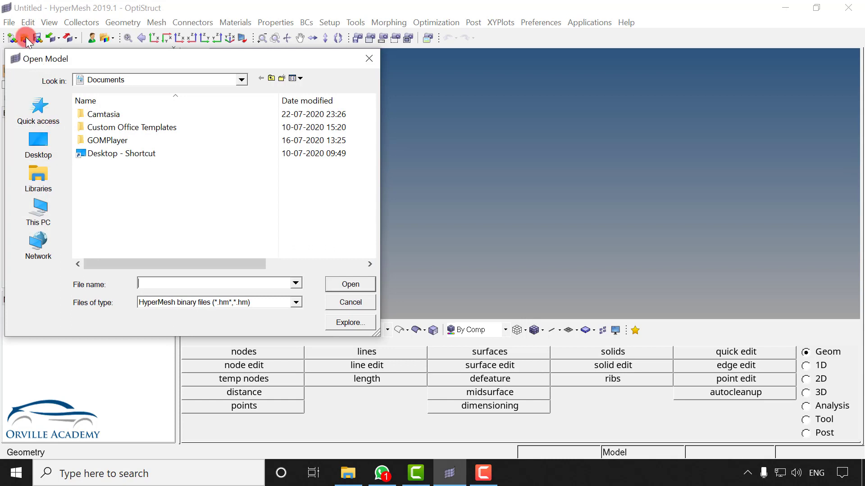
click(39, 111)
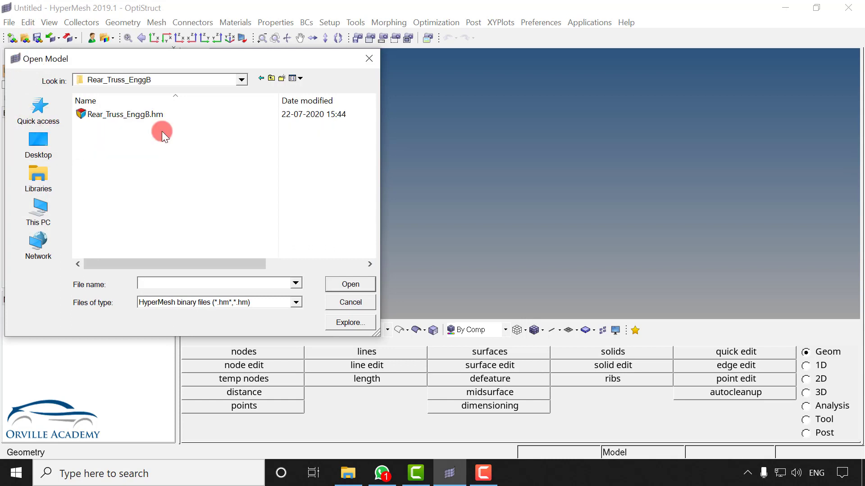
click(136, 115)
click(345, 283)
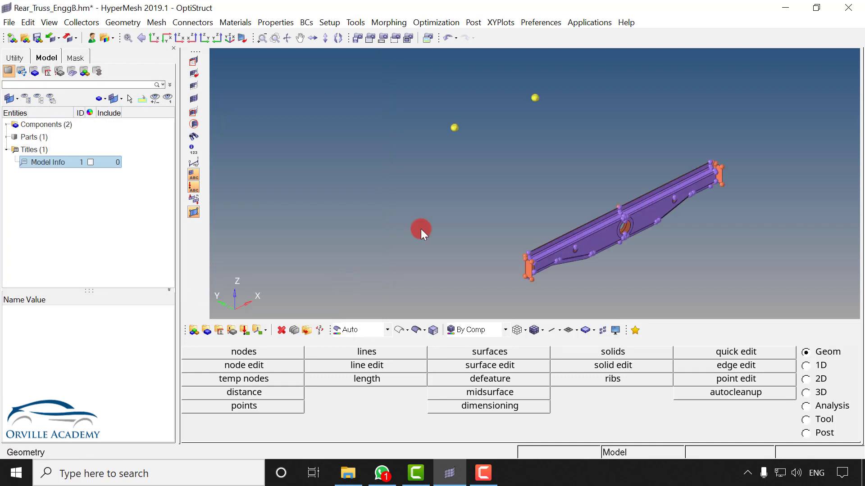
List the model's components and toggle the display of Rear_Truss_outer and Rear_Truss_inner off and on to identify each part.
click(7, 125)
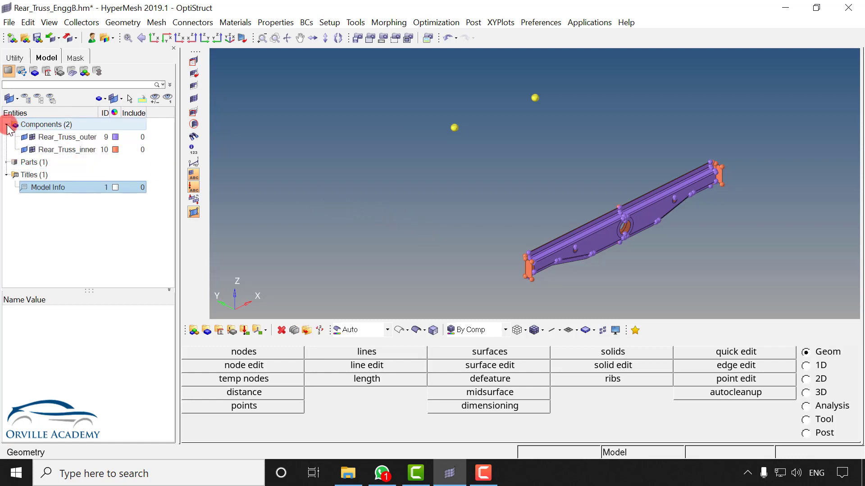
click(453, 185)
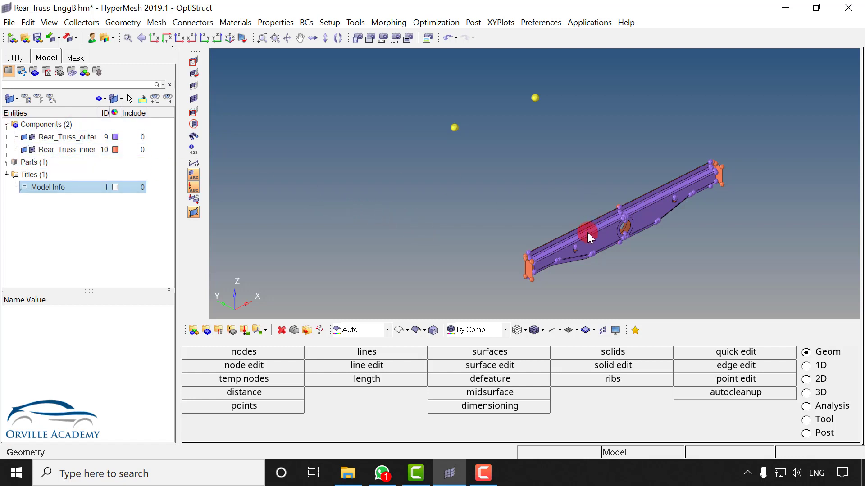
scroll(590, 232, up, 3)
ctrl+right_drag(590, 232, 474, 201)
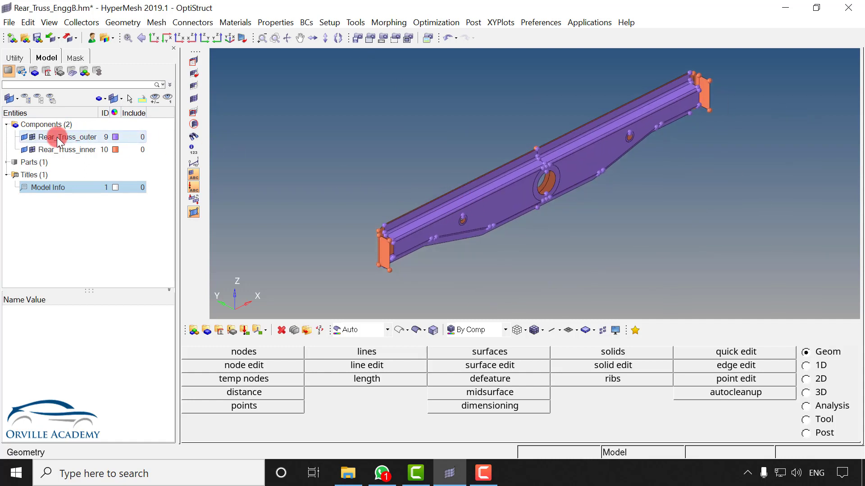
click(26, 138)
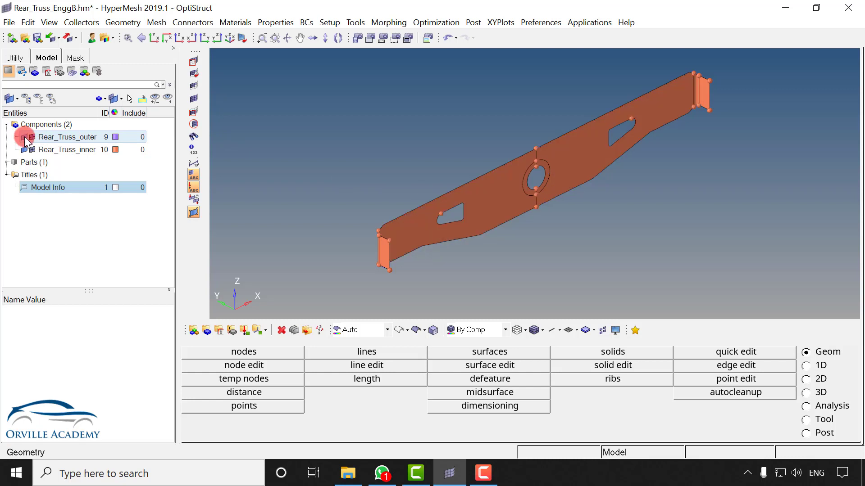
click(26, 137)
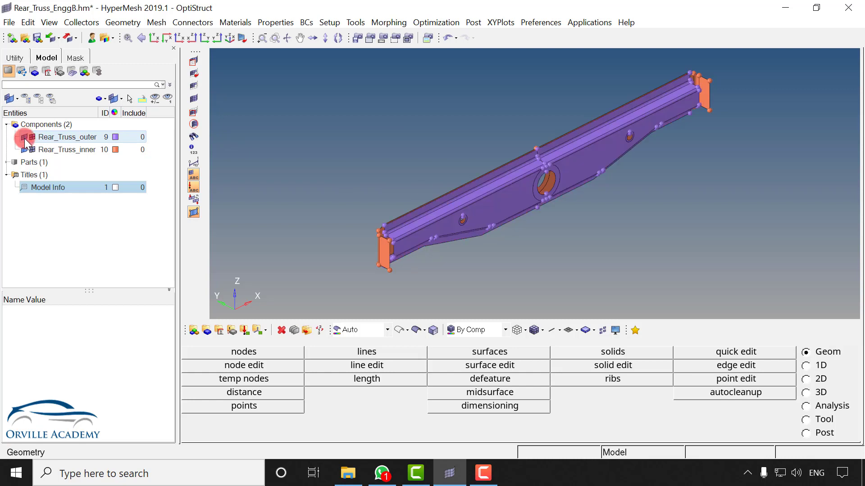
click(24, 150)
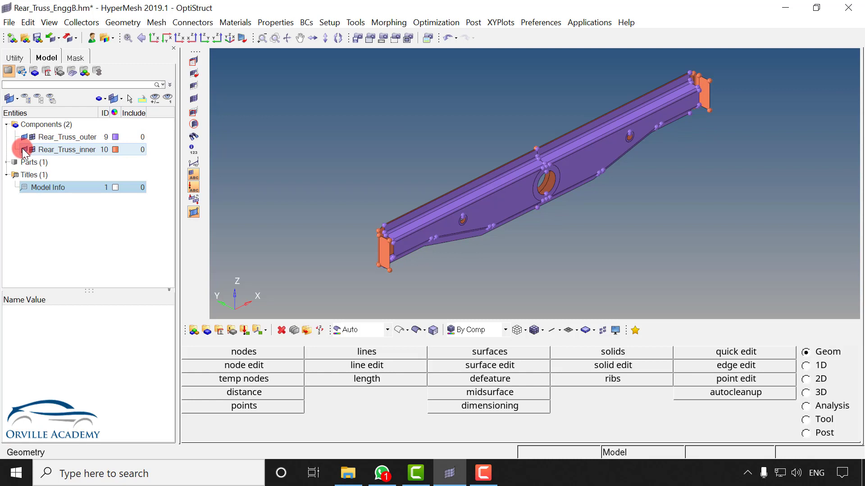
click(25, 150)
click(25, 150)
click(385, 165)
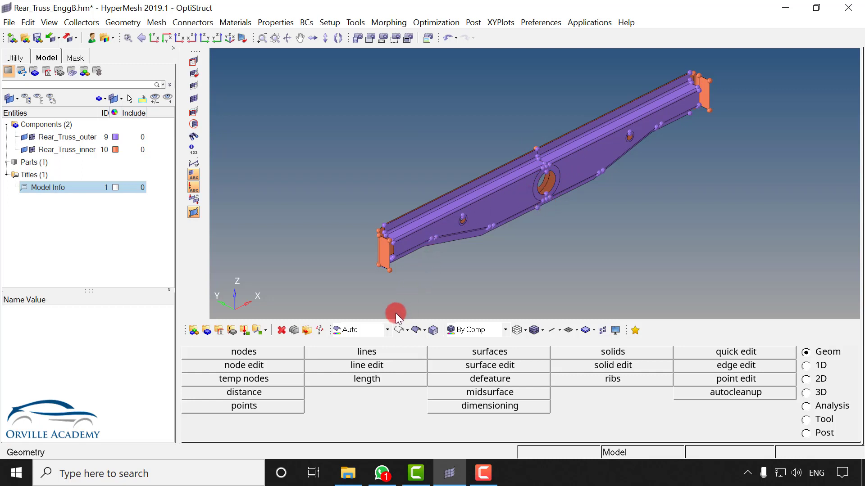
Color the geometry By 2D Topo and examine the truss's edges in an isometric view.
click(386, 329)
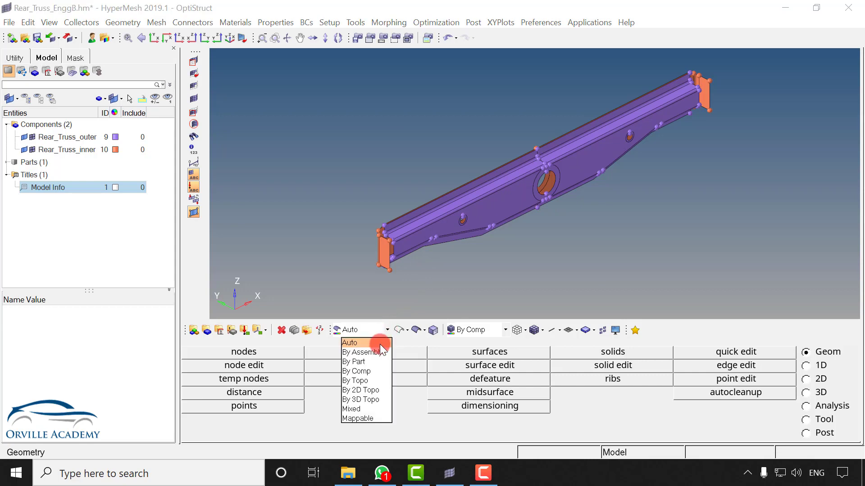
click(366, 391)
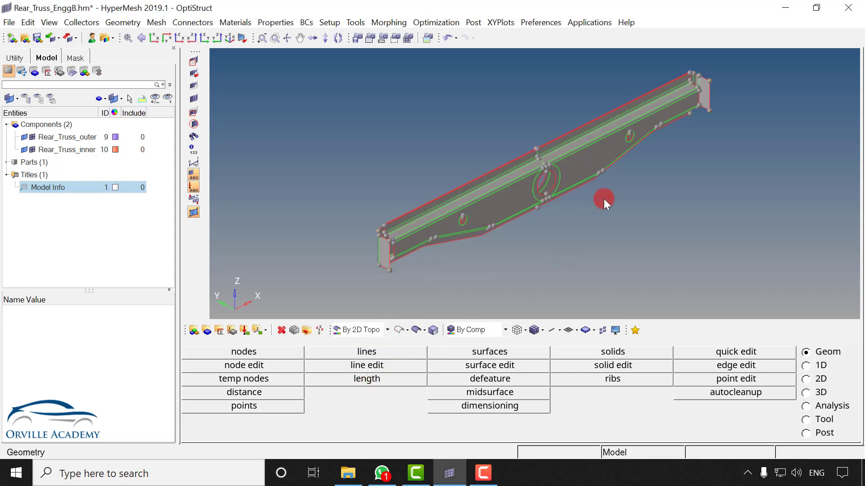
scroll(664, 91, up, 5)
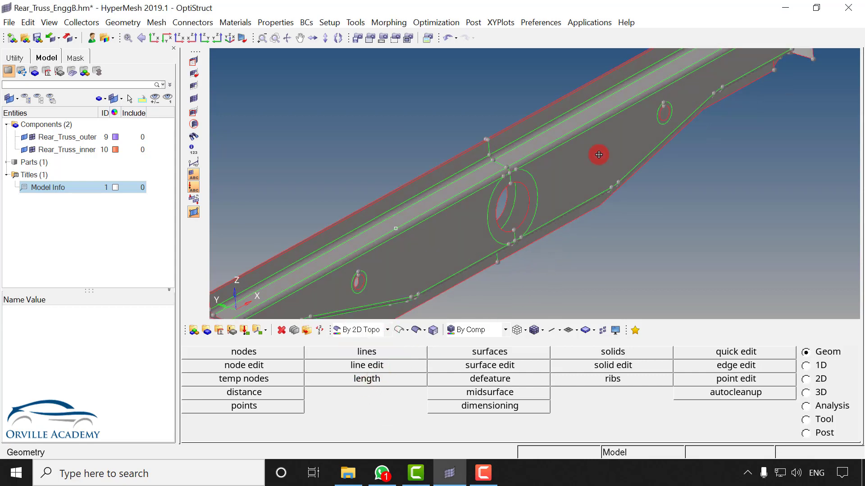
ctrl+drag(596, 148, 342, 217)
click(226, 39)
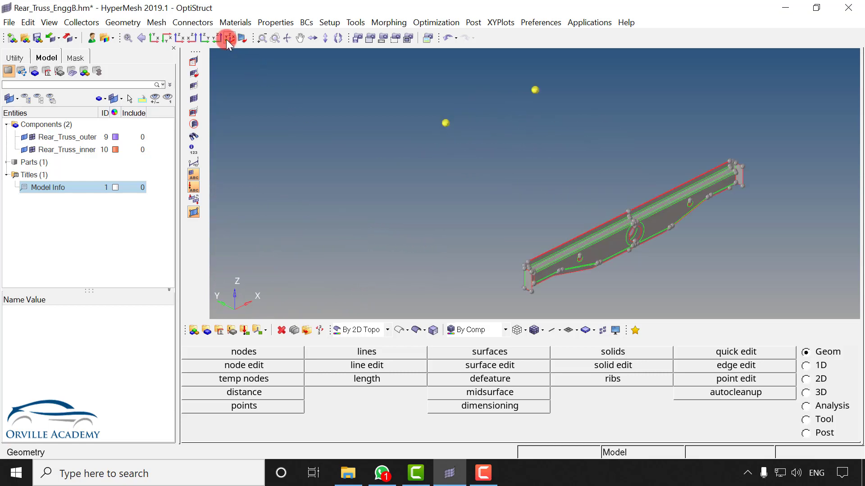
ctrl+right_drag(586, 235, 510, 204)
Clear all temporary nodes from the model.
click(585, 331)
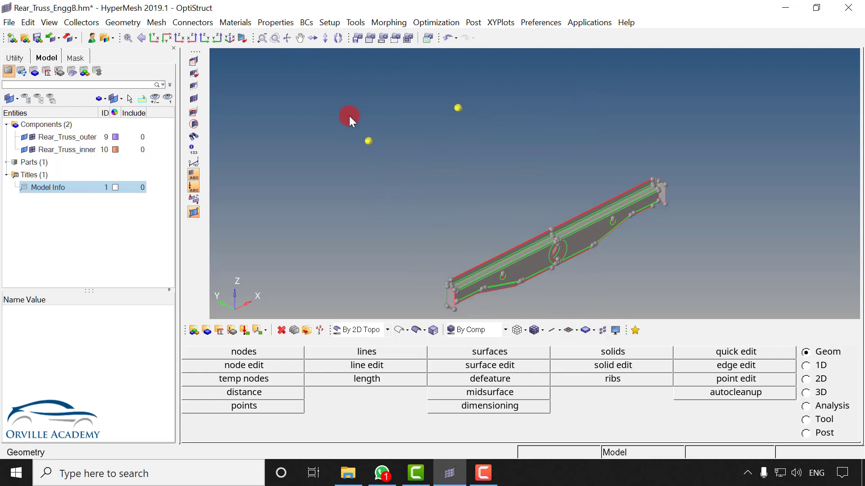
key(shift+F2)
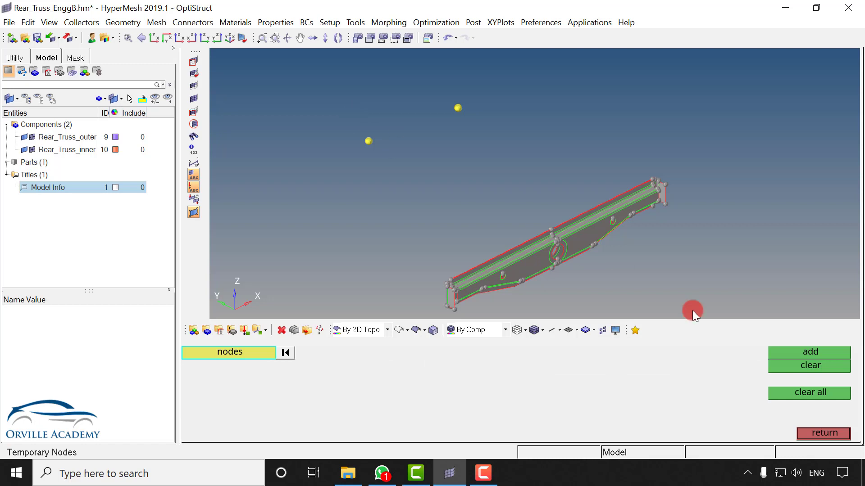
click(801, 390)
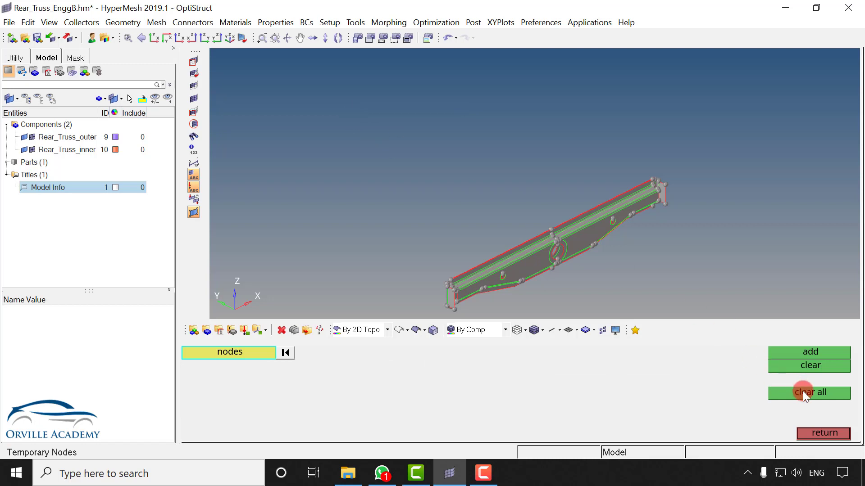
click(823, 432)
ctrl+right_drag(563, 252, 499, 237)
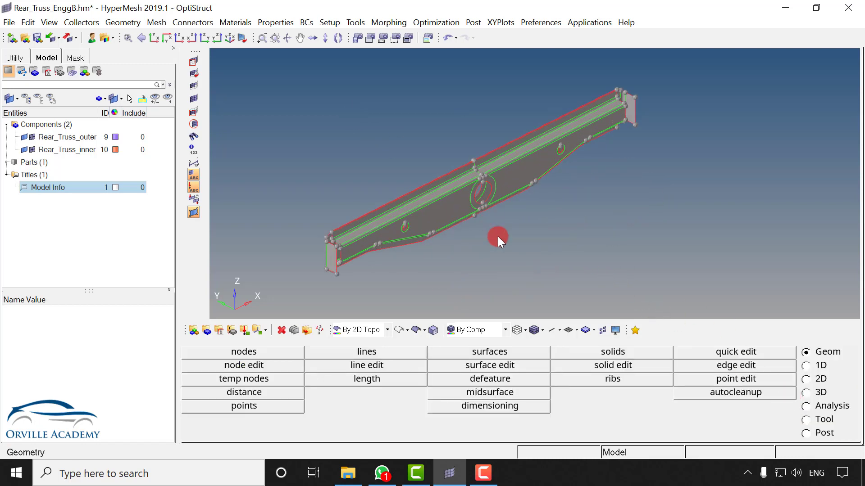
Hide the shared and suppressed edges and the fixed points, and show the geometry in wireframe to inspect the free edges.
click(615, 330)
click(16, 159)
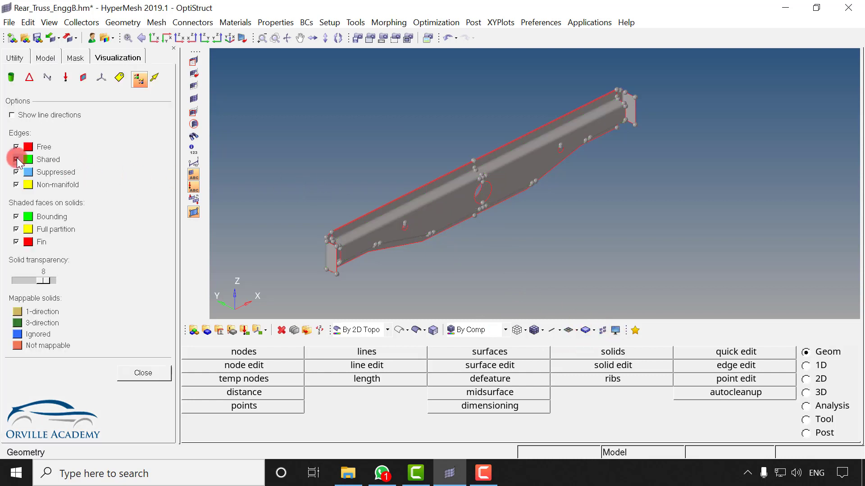
click(16, 172)
click(398, 330)
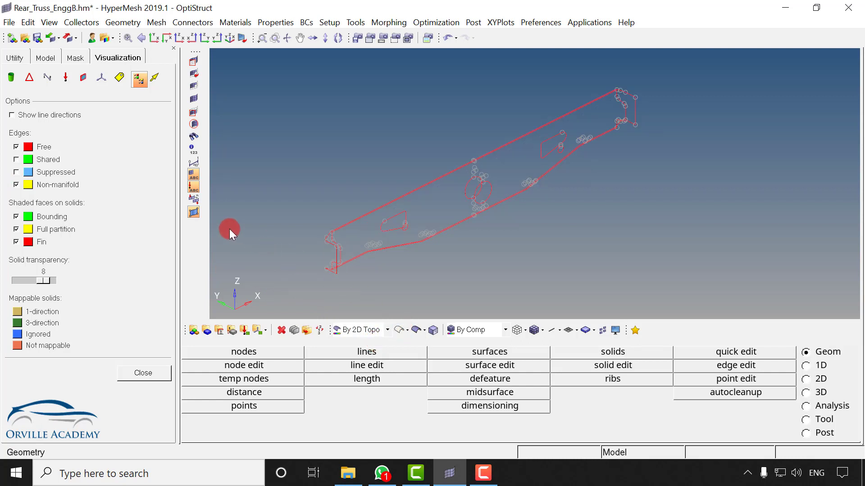
click(195, 212)
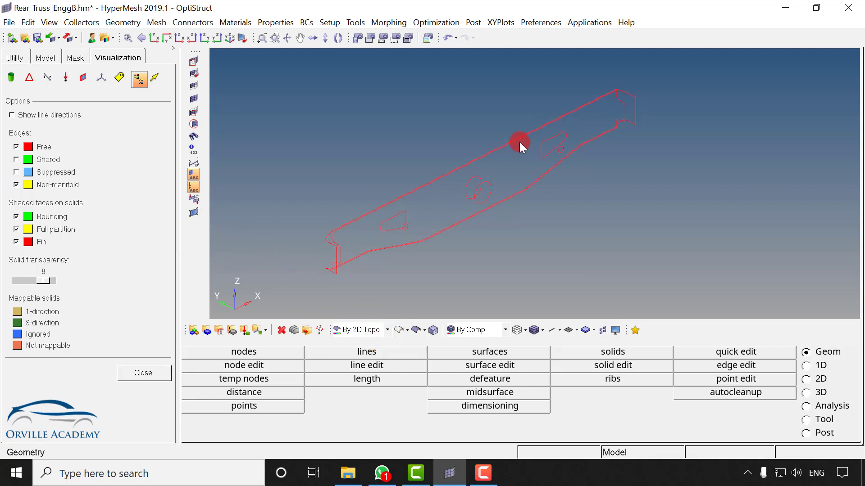
mouse_move(520, 141)
ctrl+mouse_down()
mouse_move(450, 217)
mouse_move(405, 213)
mouse_move(430, 243)
mouse_move(439, 224)
mouse_move(382, 208)
mouse_move(657, 101)
mouse_move(723, 91)
mouse_move(604, 169)
mouse_move(689, 110)
mouse_move(482, 212)
mouse_move(664, 111)
mouse_move(380, 201)
ctrl+mouse_up()
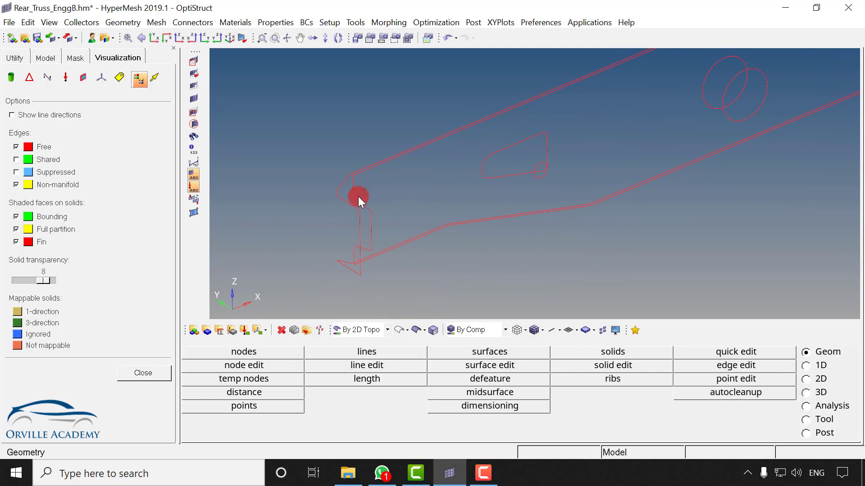
Show the shared and suppressed edges again, return the geometry to shaded display, and close the visualization options.
click(17, 160)
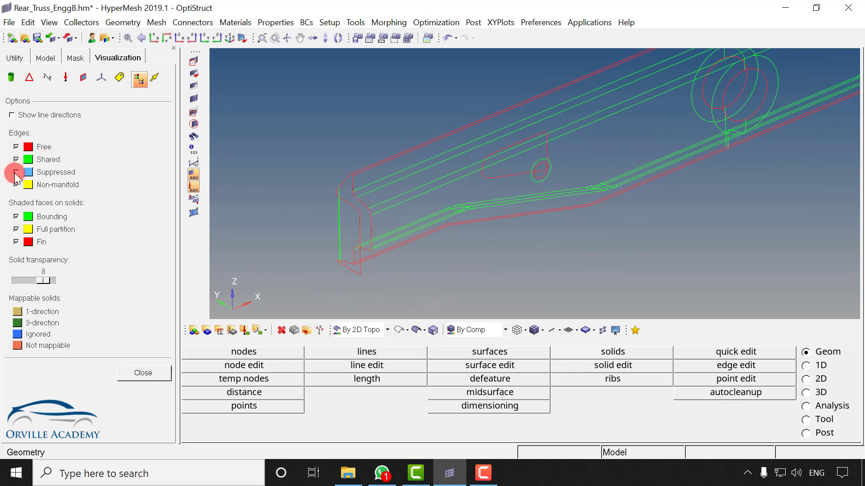
click(16, 172)
click(416, 331)
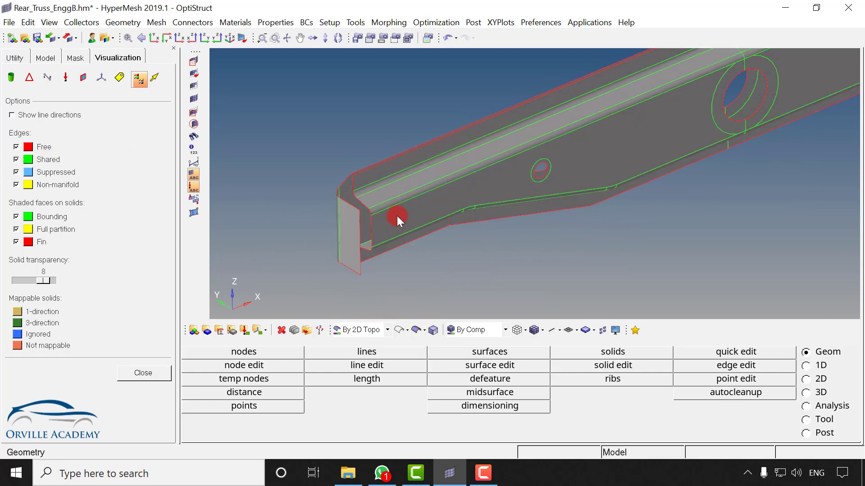
click(143, 373)
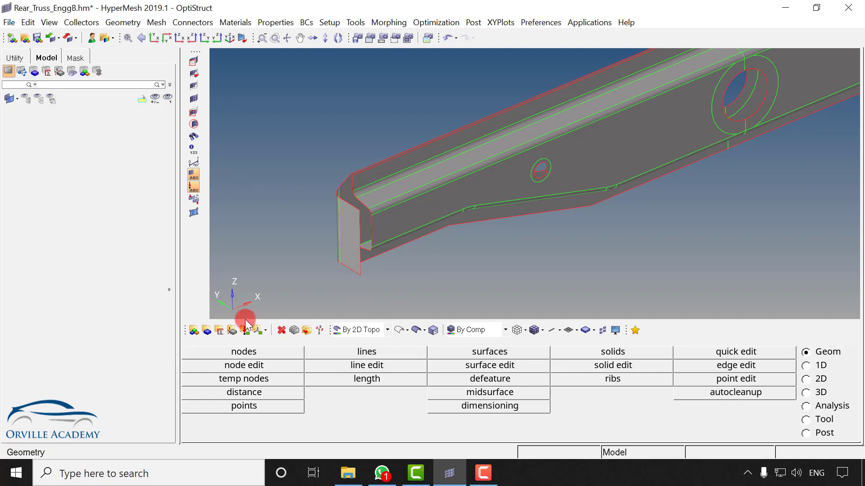
Hide the Rear_Truss_inner component's geometry so only Rear_Truss_outer is displayed.
ctrl+right_drag(475, 146, 372, 170)
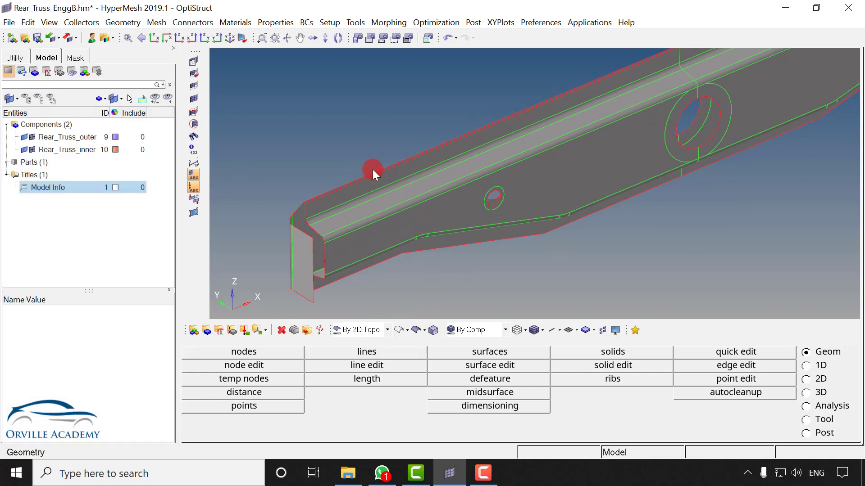
click(25, 149)
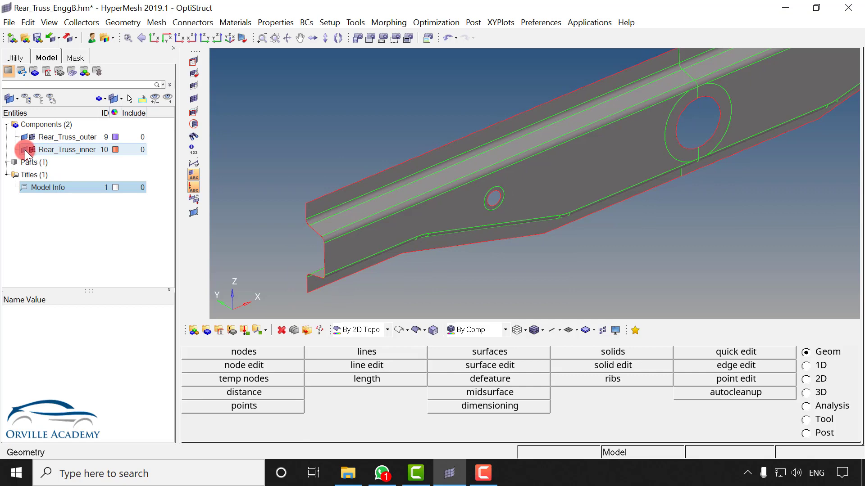
ctrl+right_drag(560, 99, 449, 184)
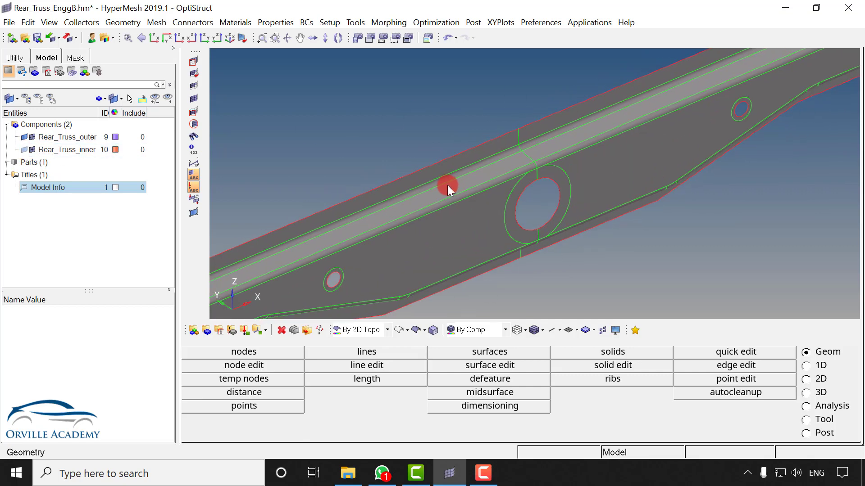
Load QUALITY.criteria from the Rear_Truss_EnggB folder as the element quality criteria file and accept its settings.
click(558, 22)
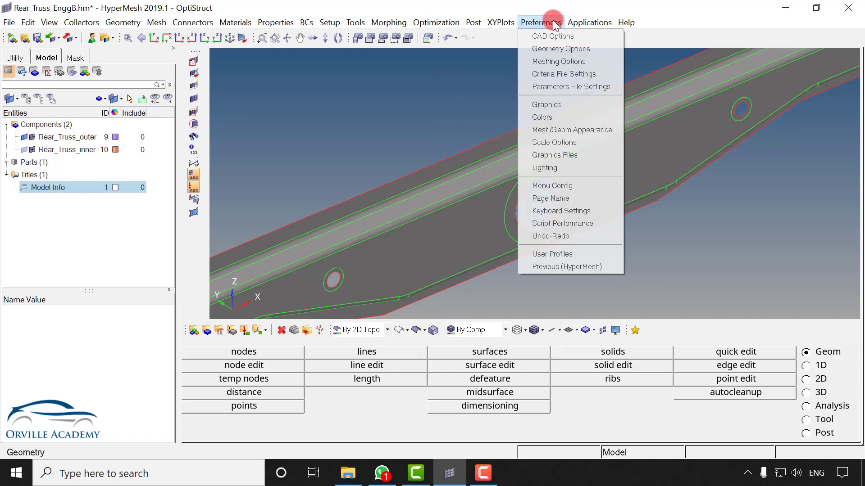
click(563, 74)
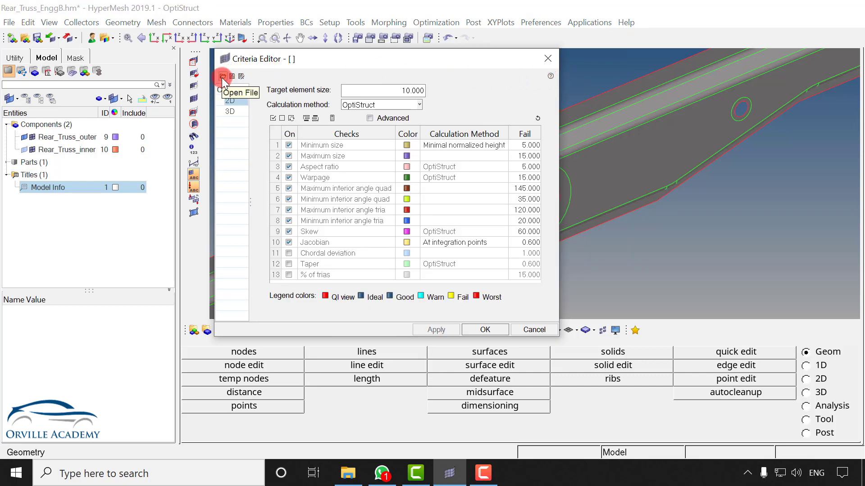
click(221, 78)
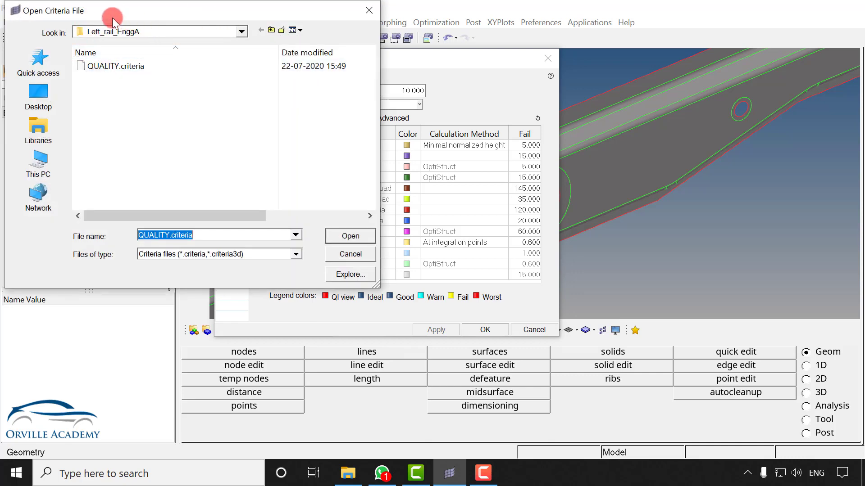
click(271, 31)
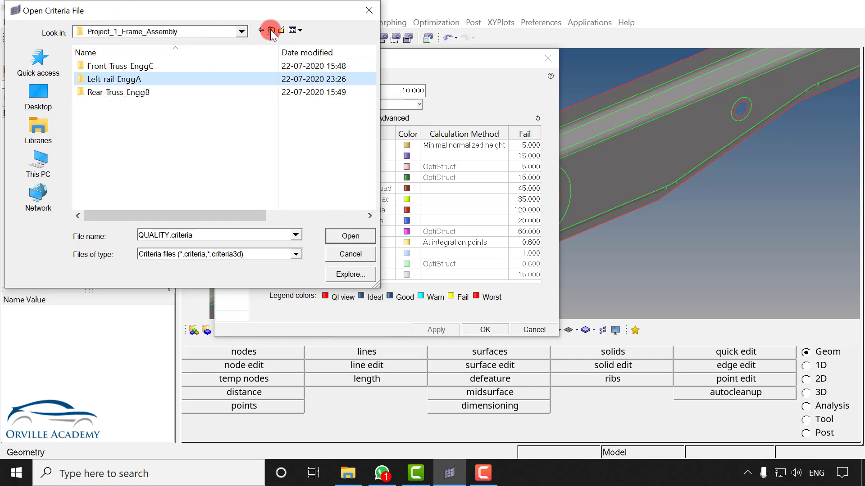
double_click(139, 91)
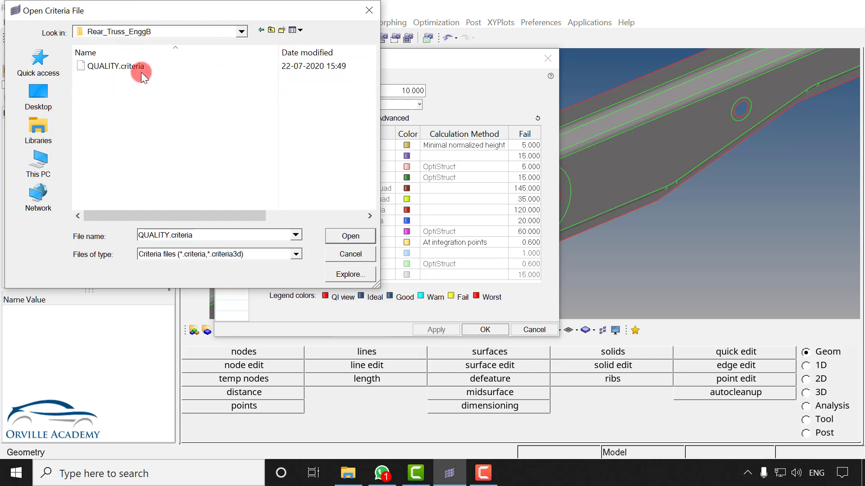
double_click(143, 69)
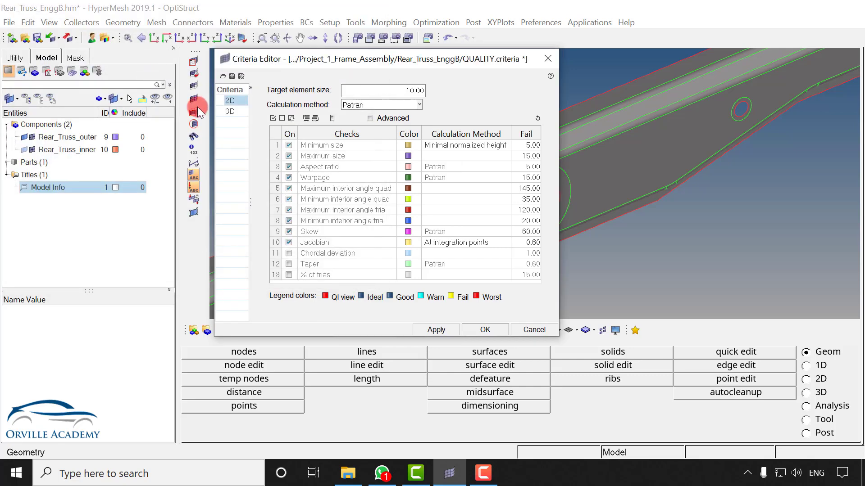
click(489, 329)
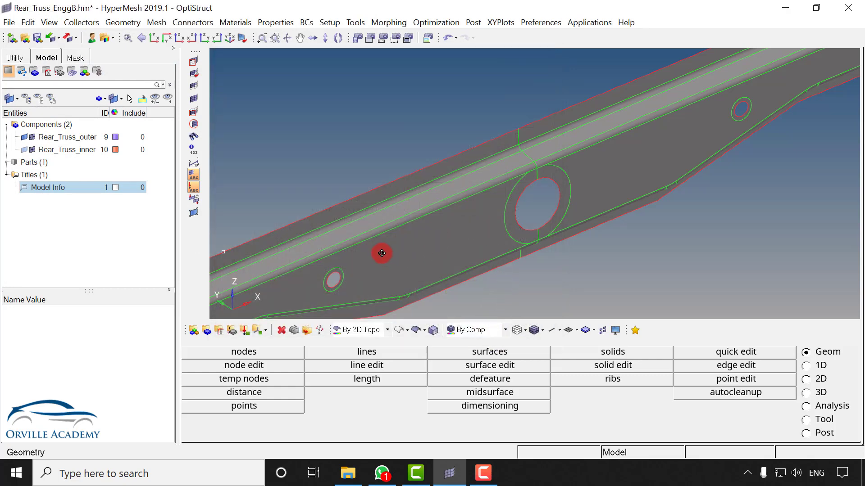
Show the fixed points and automesh the +X half of the large central hole's washer with mixed elements of size 10.
ctrl+drag(381, 251, 360, 237)
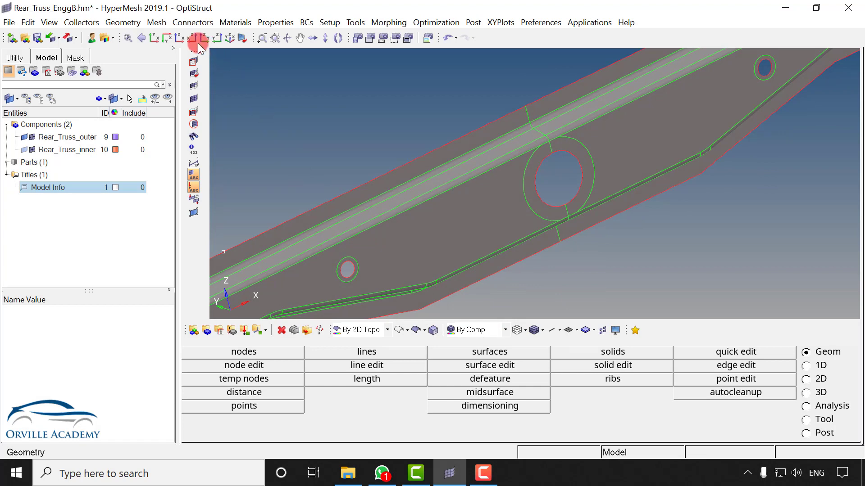
click(167, 39)
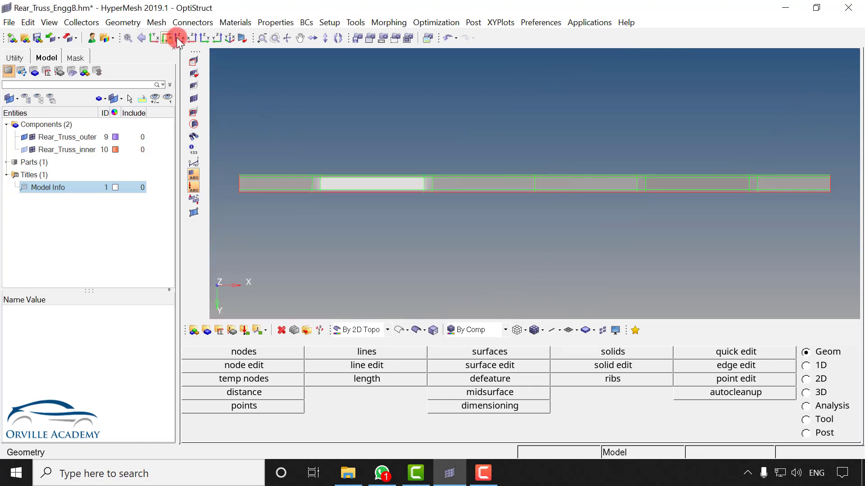
click(179, 38)
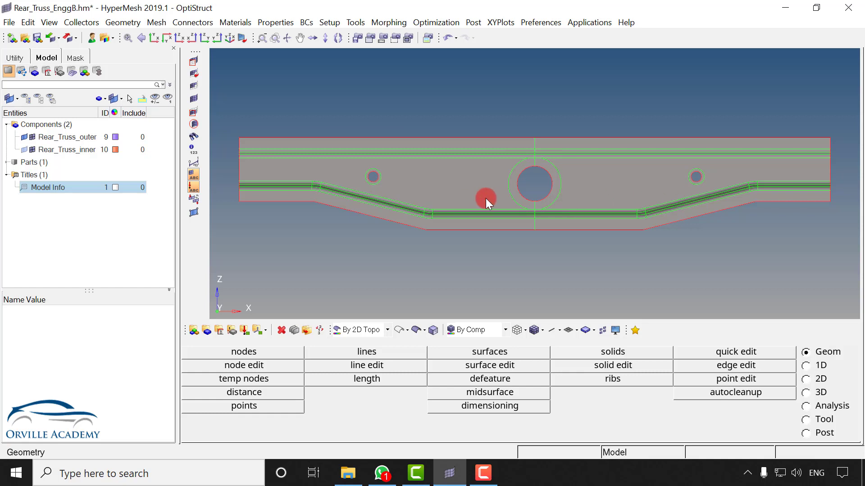
scroll(540, 178, up, 3)
ctrl+right_drag(551, 172, 417, 147)
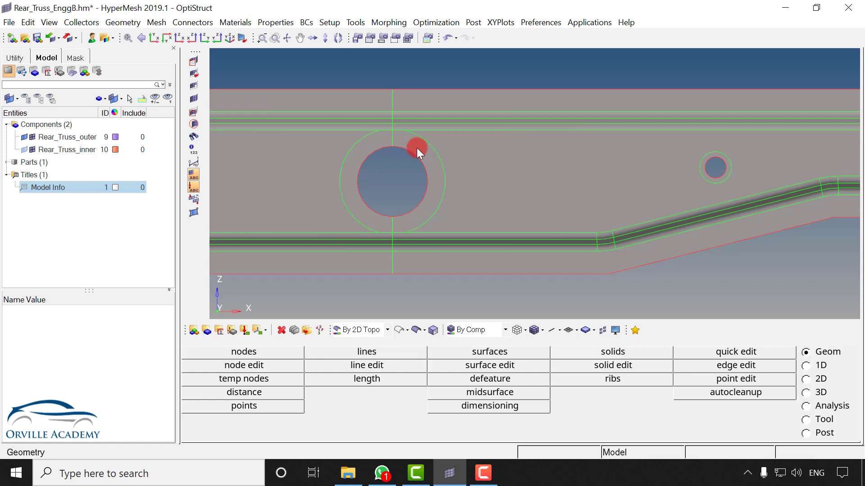
key(F12)
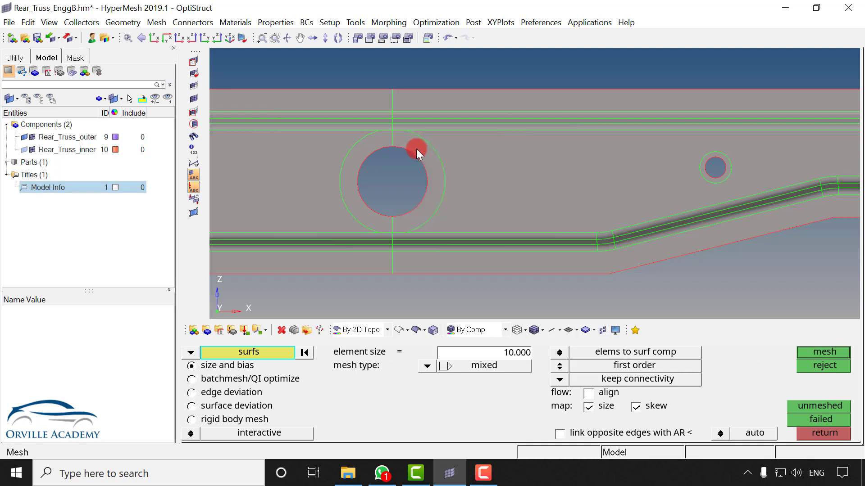
click(414, 153)
click(193, 212)
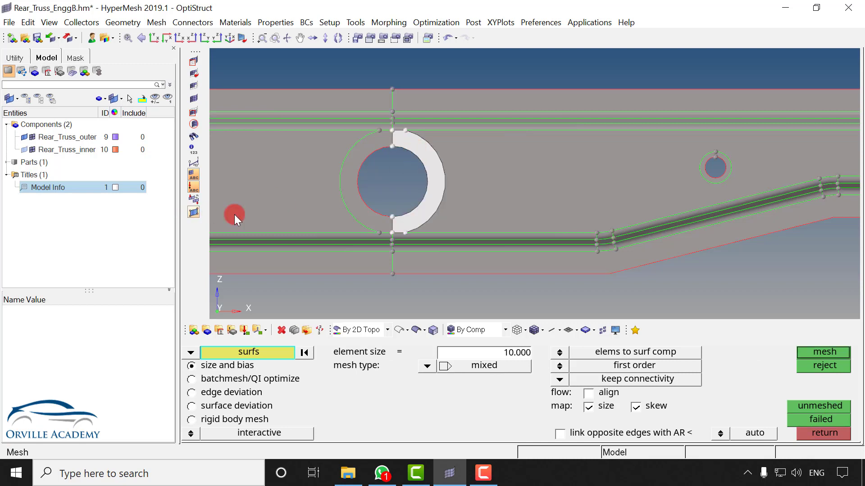
scroll(402, 153, up, 2)
middle_click(404, 150)
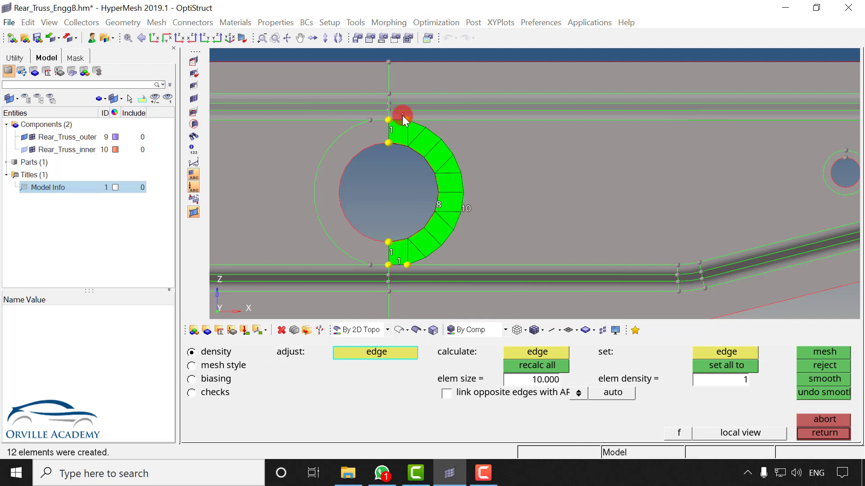
Set the half-washer's inner arc to a density of 12 elements and accept the remeshed result.
click(438, 210)
click(438, 210)
click(438, 211)
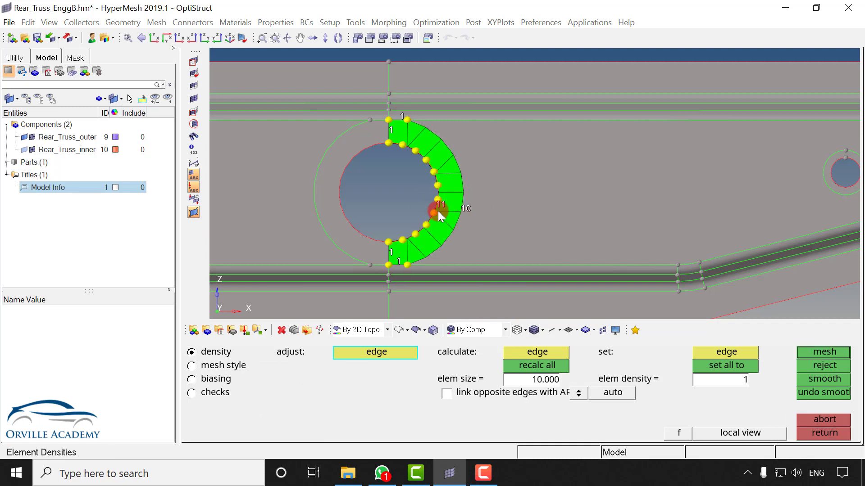
click(438, 210)
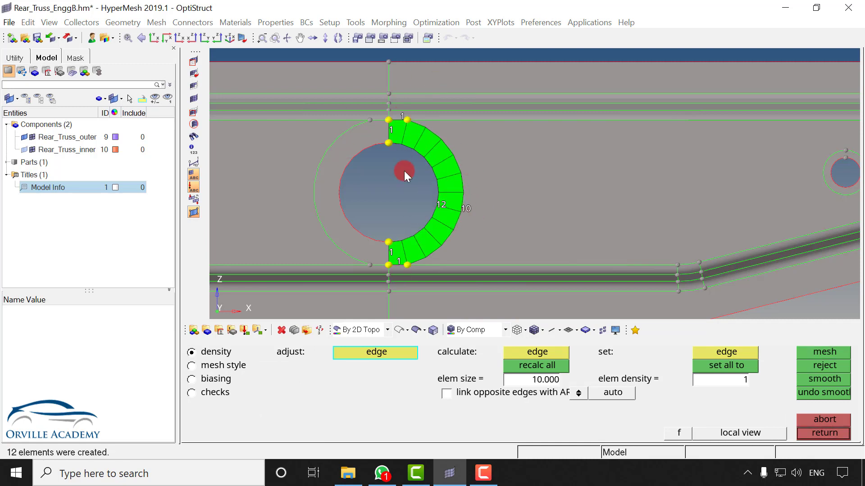
scroll(413, 221, up, 3)
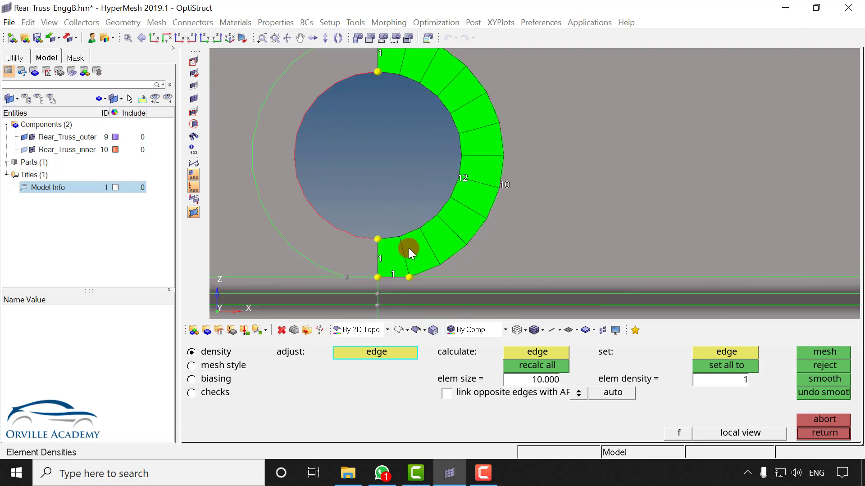
middle_click(420, 226)
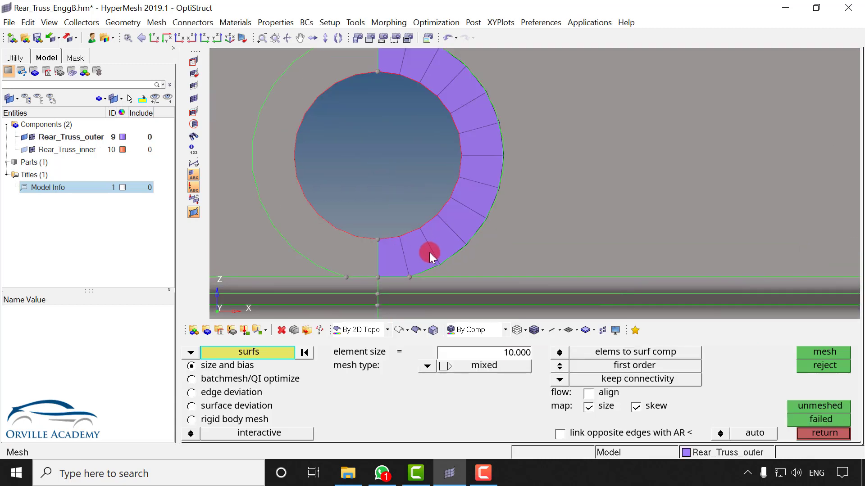
Measure the distance between the inner and outer nodes across the large hole's meshed washer.
key(F4)
click(418, 228)
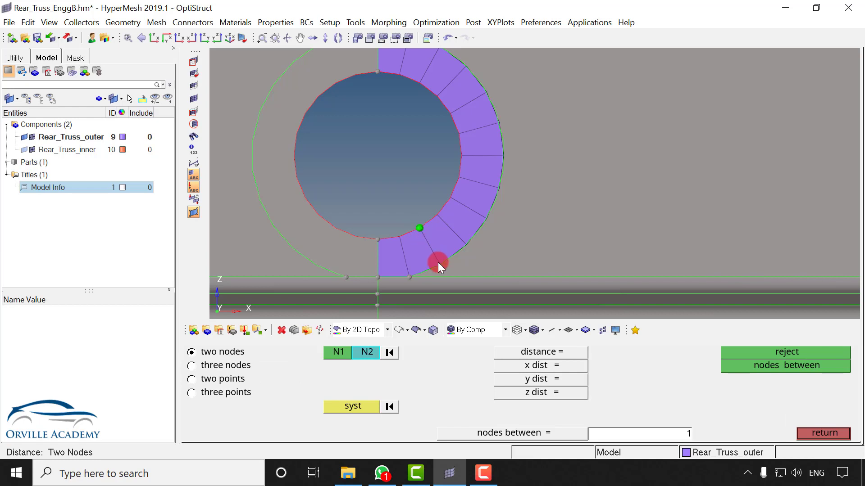
click(438, 263)
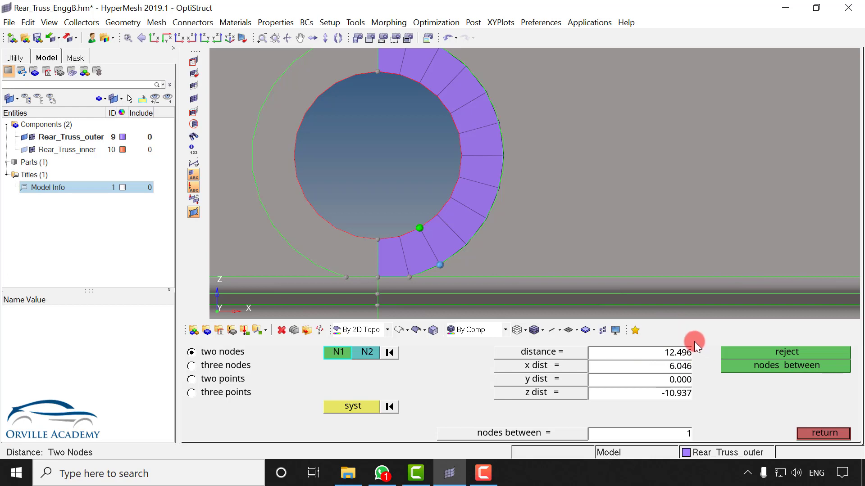
Automesh the washer around the small round hole on the +X side, using a circumferential density of 8, and accept it.
key(F12)
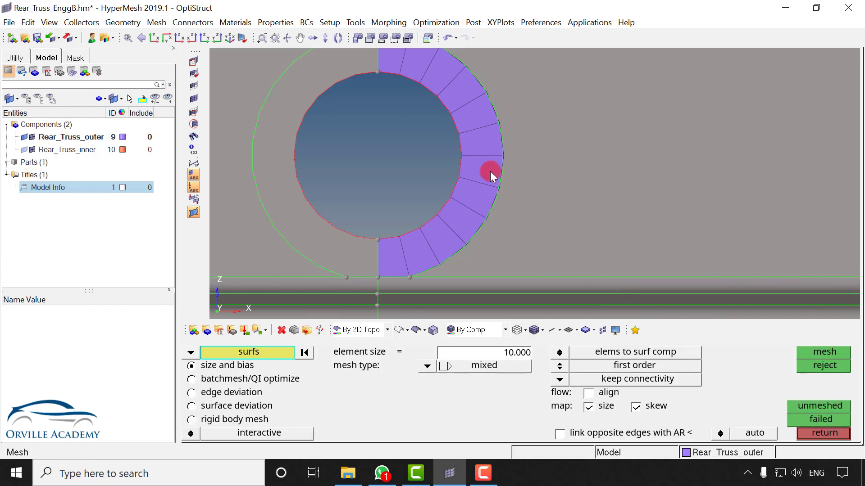
scroll(464, 190, down, 3)
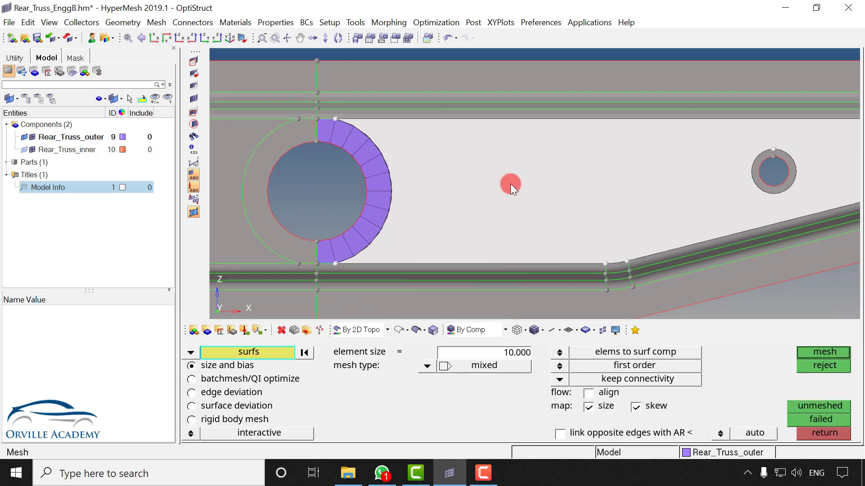
ctrl+right_drag(510, 184, 371, 185)
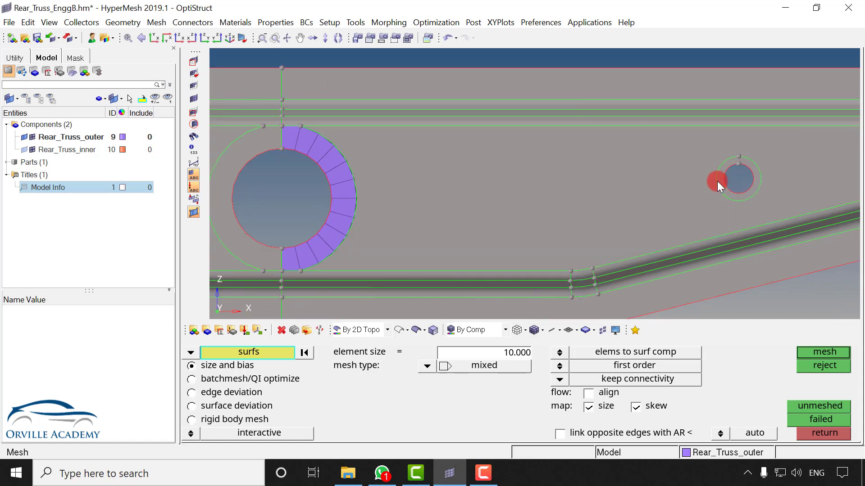
scroll(726, 182, up, 2)
click(726, 181)
middle_click(726, 181)
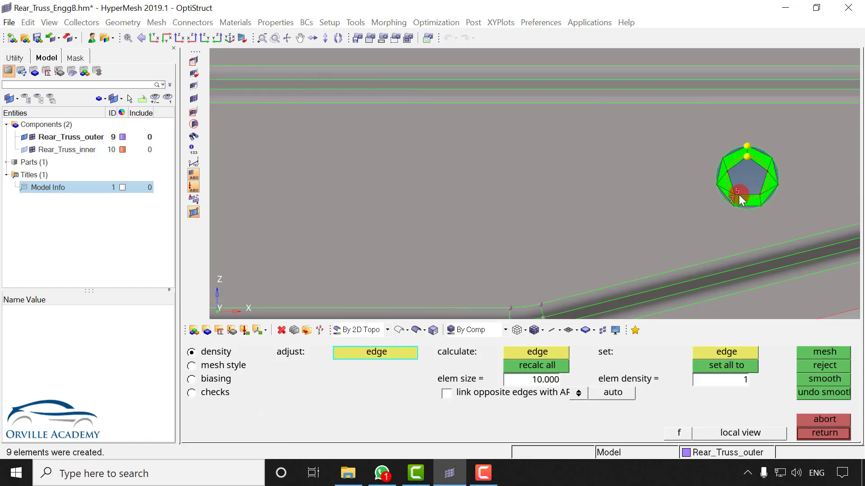
click(737, 193)
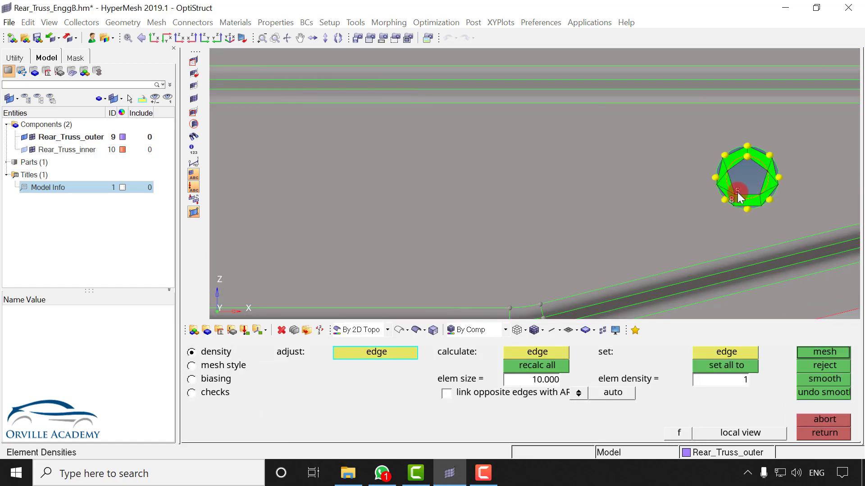
middle_click(717, 208)
middle_click(599, 214)
Automesh the flat web surface between the large hole's washer and the +X end with mixed elements of size 10, and accept it.
scroll(486, 209, down, 2)
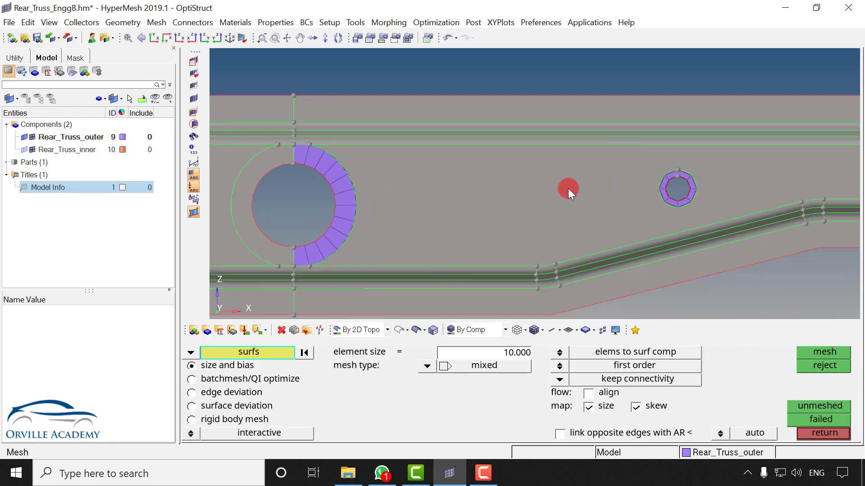
ctrl+click(309, 144)
ctrl+drag(299, 164, 293, 174)
click(422, 204)
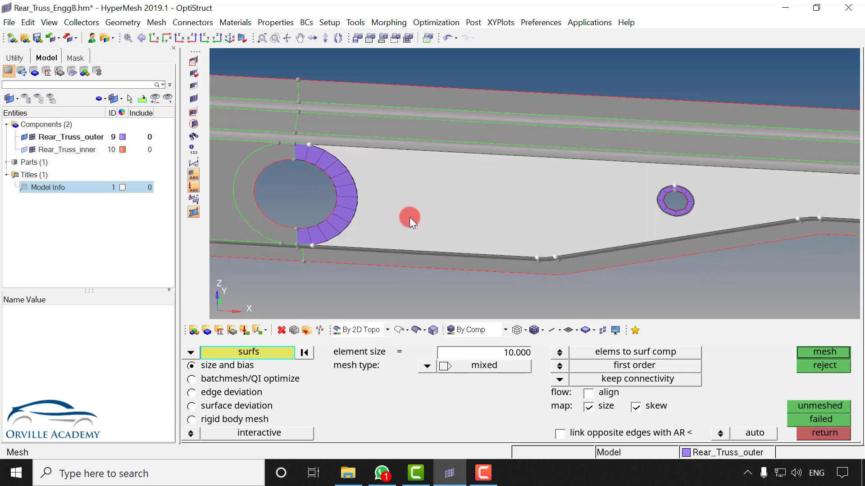
middle_click(410, 217)
ctrl+drag(408, 207, 417, 162)
ctrl+drag(349, 227, 386, 240)
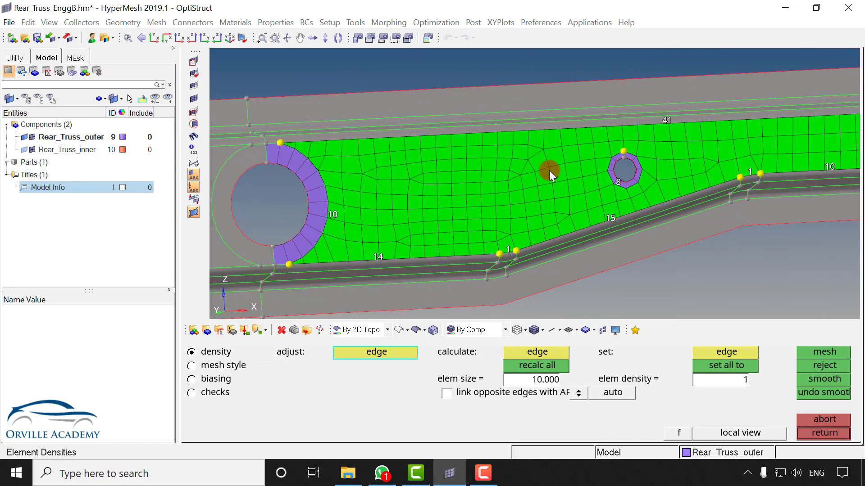
middle_click(366, 190)
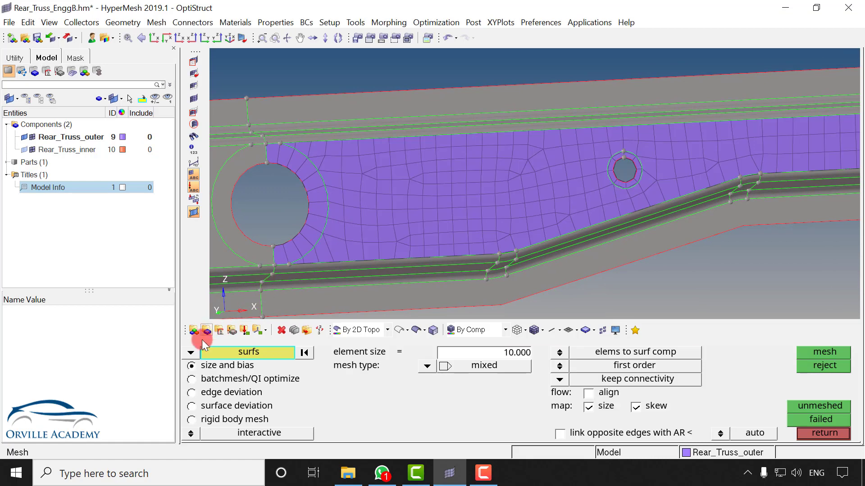
Remesh the web elements beside the large hole's washer at size 10, with a density of 10 along the upper edge.
click(193, 353)
click(224, 363)
shift+drag(309, 123, 371, 157)
click(342, 168)
shift+drag(314, 131, 415, 161)
shift+drag(319, 157, 452, 248)
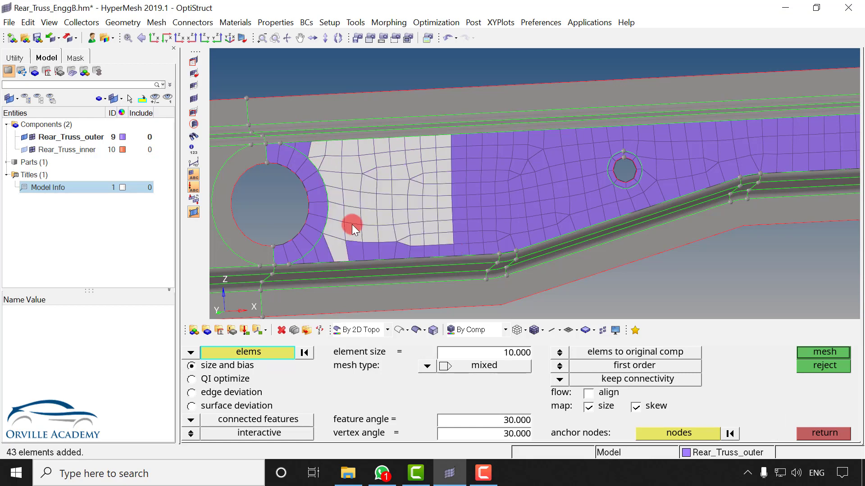
shift+drag(315, 247, 455, 274)
middle_click(400, 197)
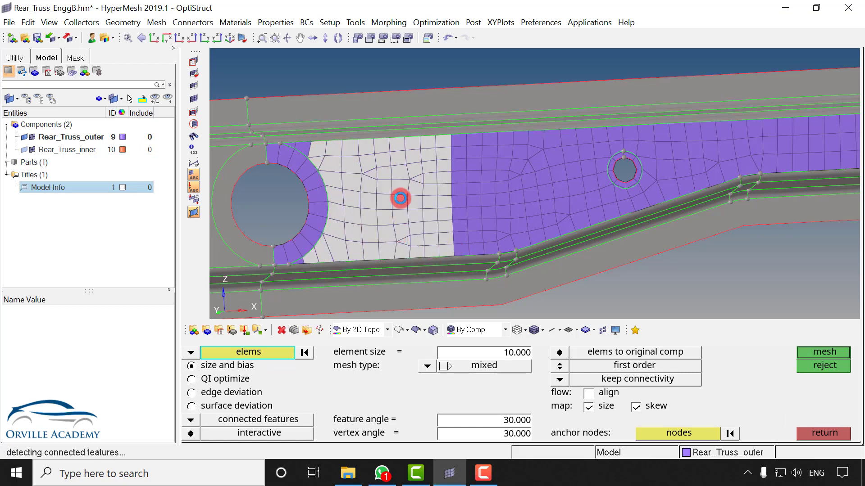
middle_click(387, 161)
click(369, 136)
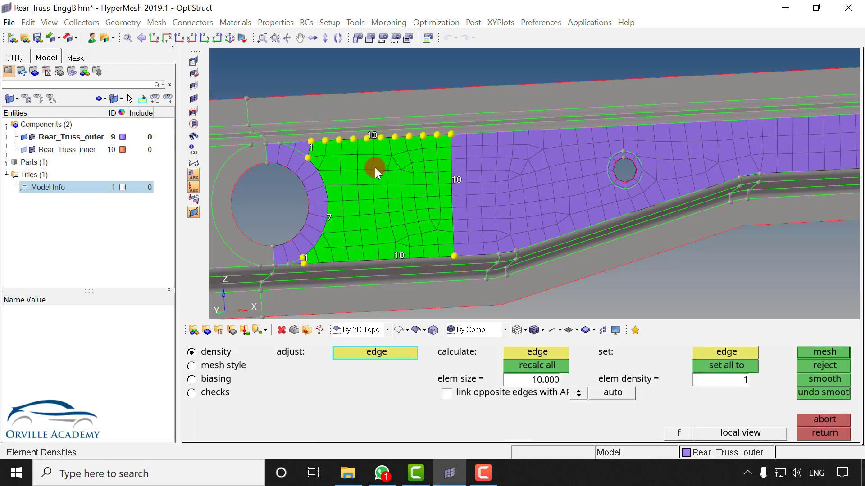
middle_click(377, 178)
middle_click(370, 174)
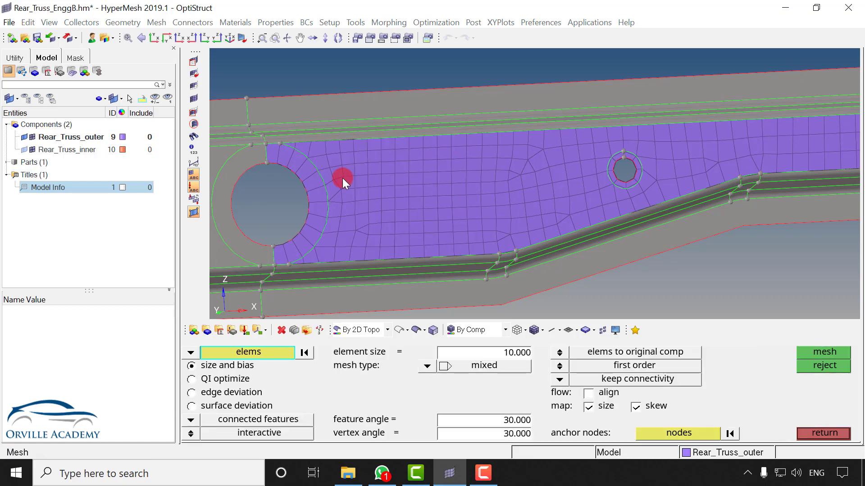
Remesh a smaller block of web elements directly adjoining the large hole's outer washer arc at size 10.
scroll(343, 178, up, 5)
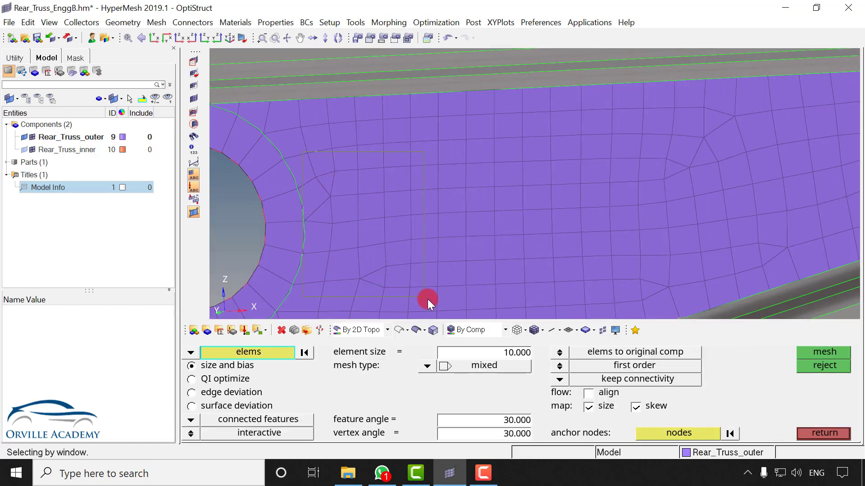
shift+drag(428, 299, 428, 299)
middle_click(405, 218)
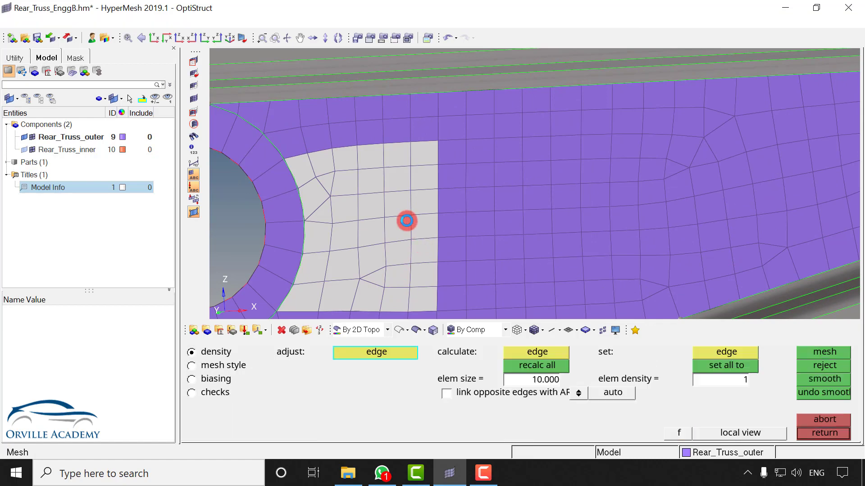
middle_click(398, 209)
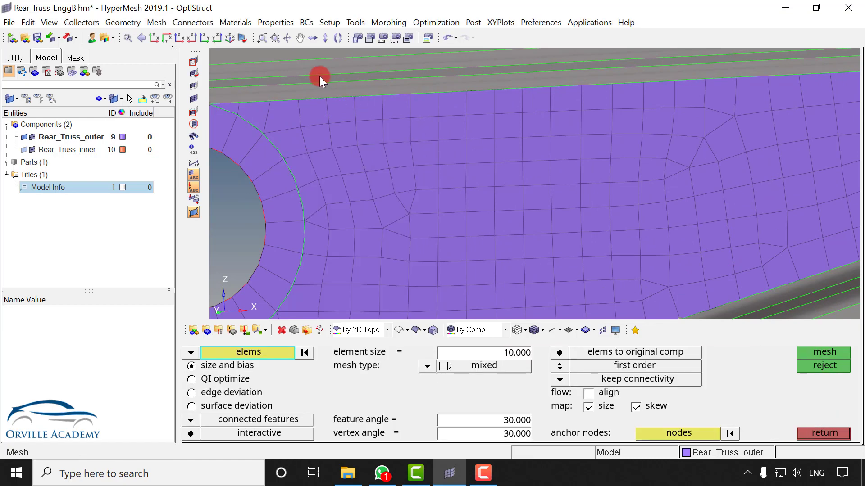
Remesh the block of elements between the large hole's washer and the web's upper edge at size 10.
shift+drag(319, 77, 459, 220)
click(442, 224)
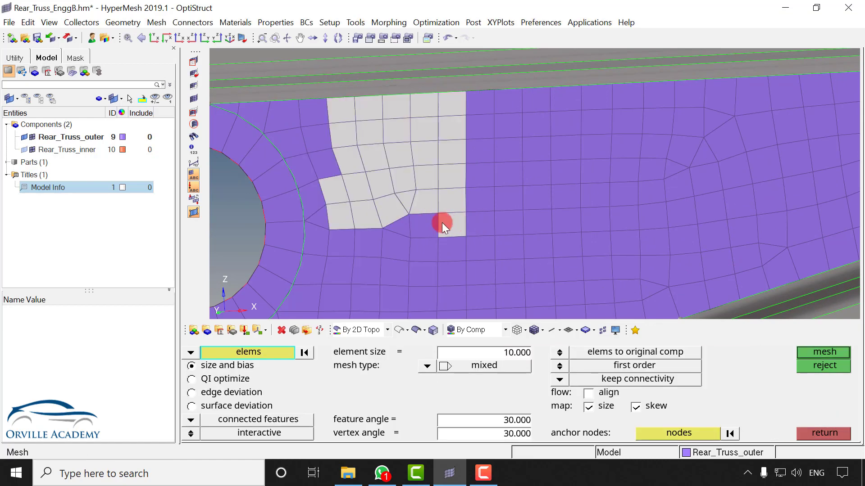
drag(327, 109, 355, 171)
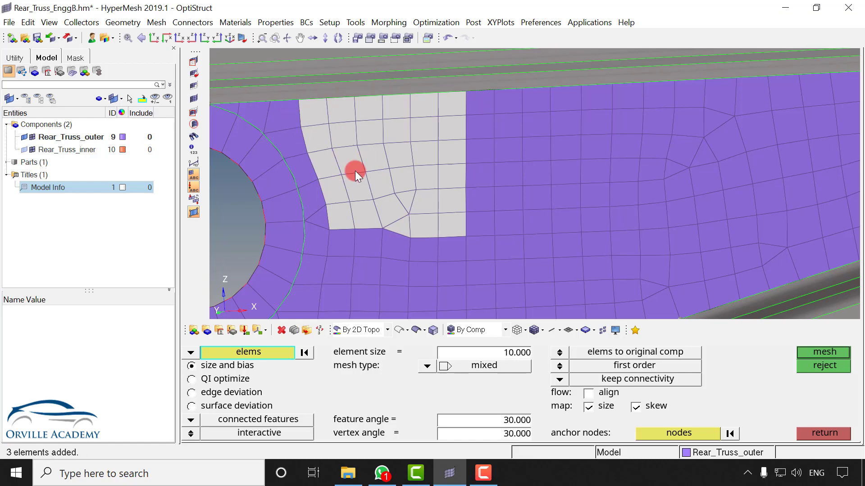
middle_click(403, 123)
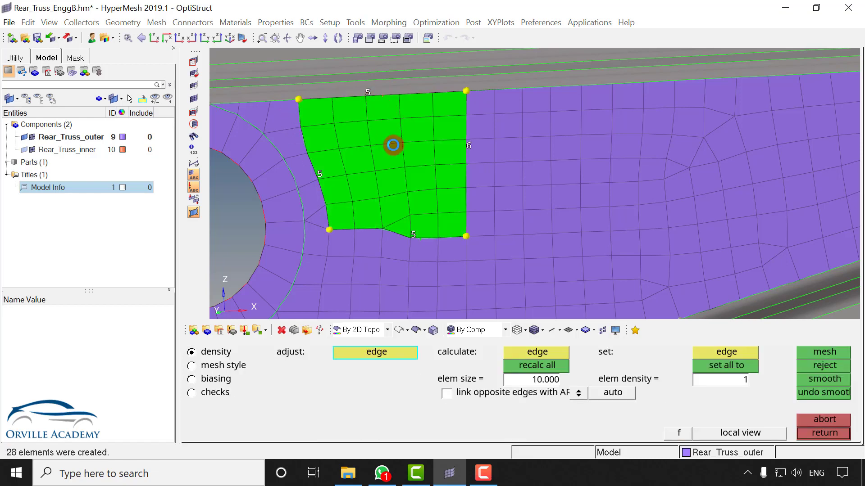
middle_click(394, 145)
In Quality Index, slide the web's triangular elements from the large hole side towards the small hole with trias merged, and combine the adjoining trias.
ctrl+drag(408, 215, 403, 163)
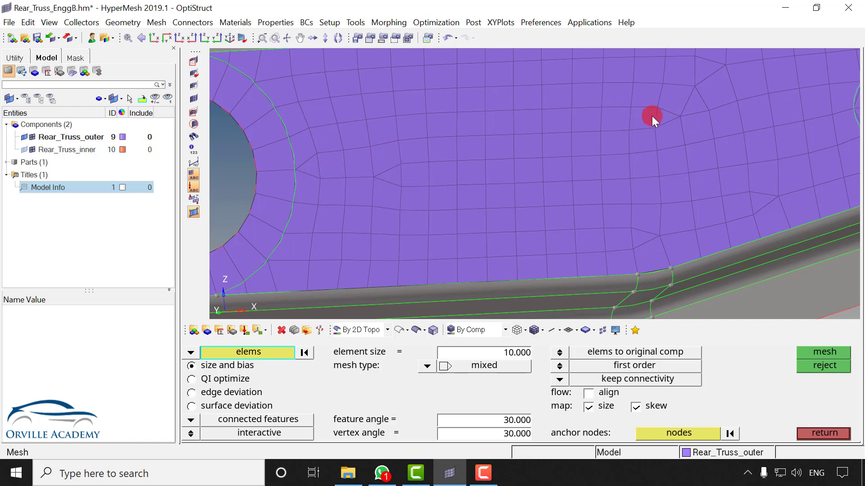
click(824, 433)
click(806, 378)
click(612, 390)
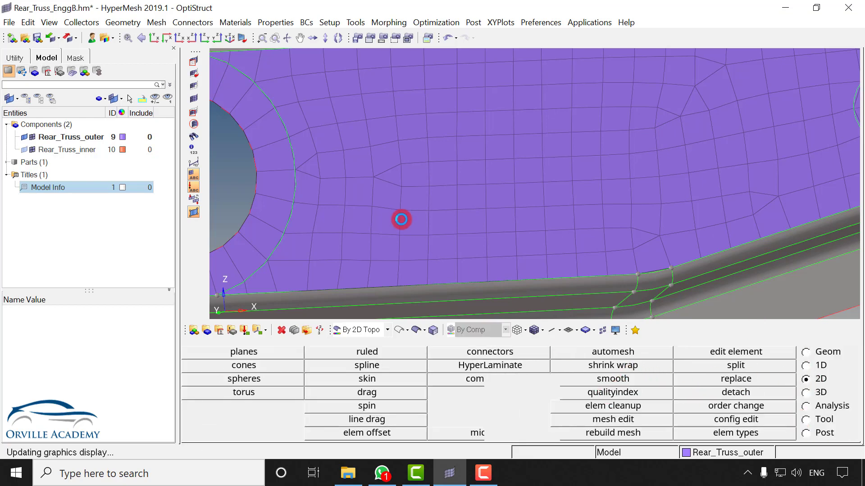
click(788, 365)
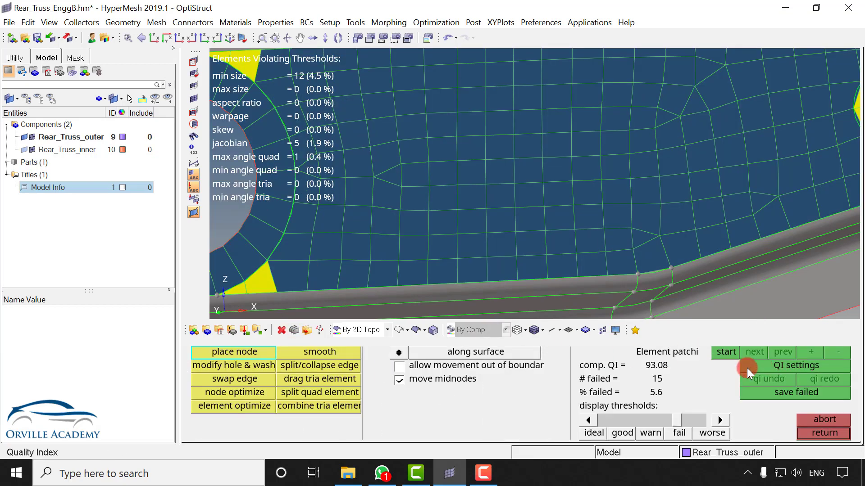
click(325, 380)
ctrl+right_drag(406, 209, 466, 170)
drag(466, 170, 725, 219)
drag(390, 137, 731, 137)
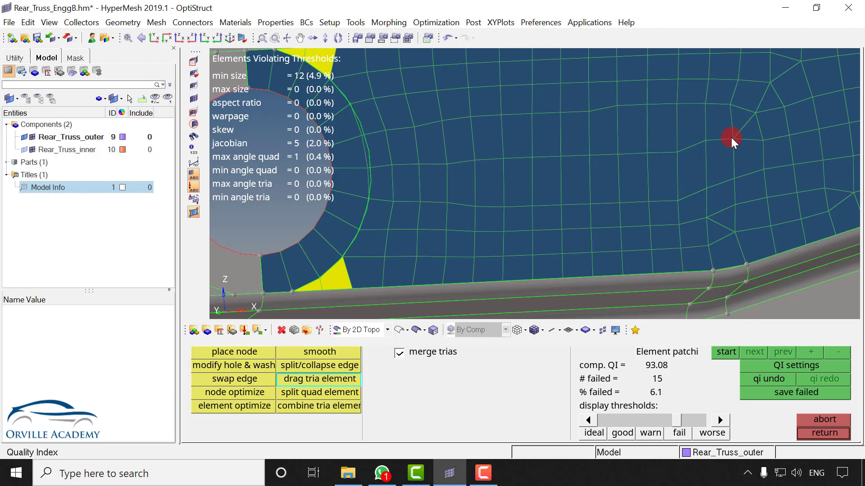
click(300, 405)
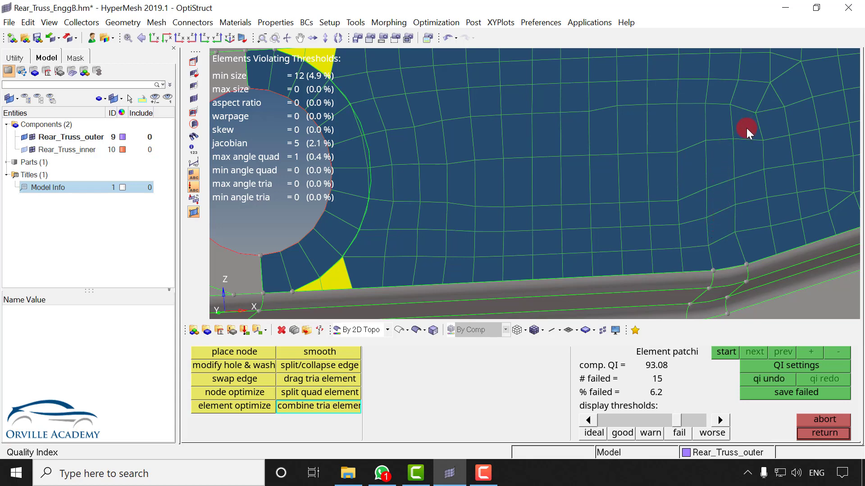
ctrl+right_drag(747, 128, 464, 192)
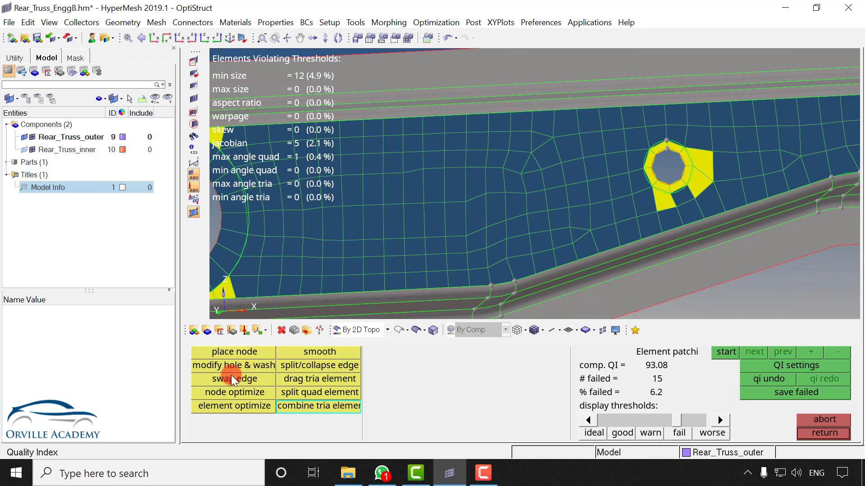
Remesh the block of web elements between the large and small holes at size 10, with a density of 7 along the upper edge.
key(F12)
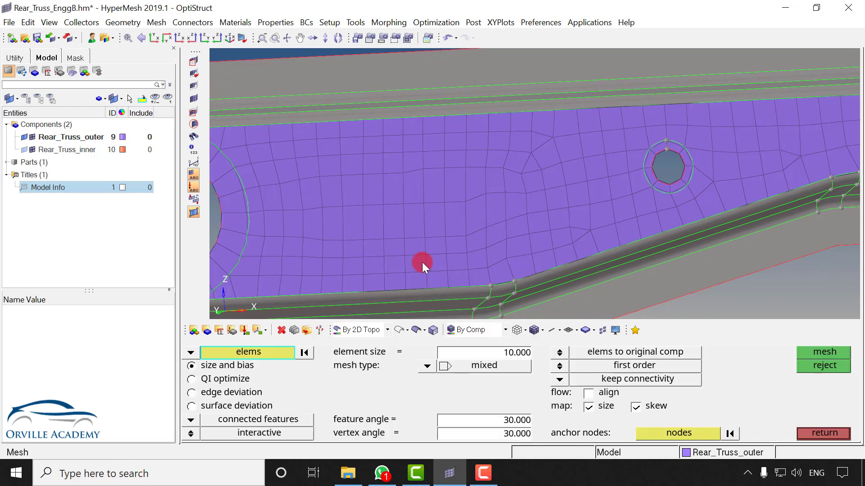
shift+drag(501, 104, 606, 204)
click(485, 209)
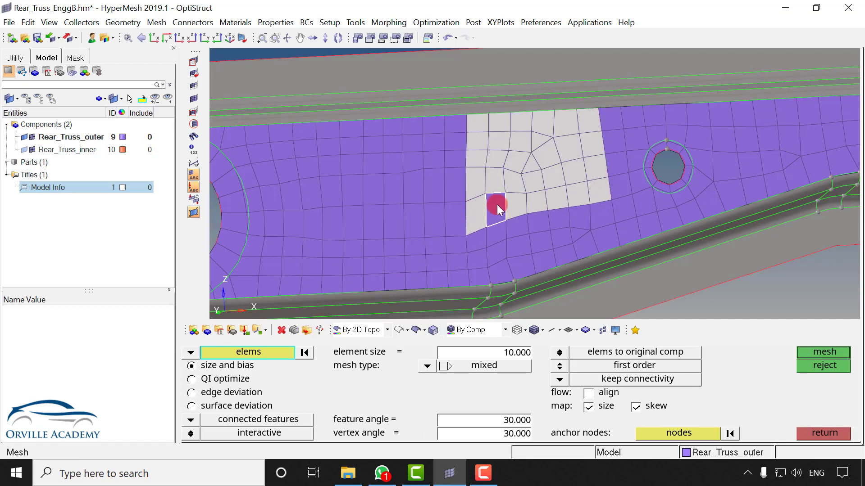
middle_click(496, 205)
click(521, 108)
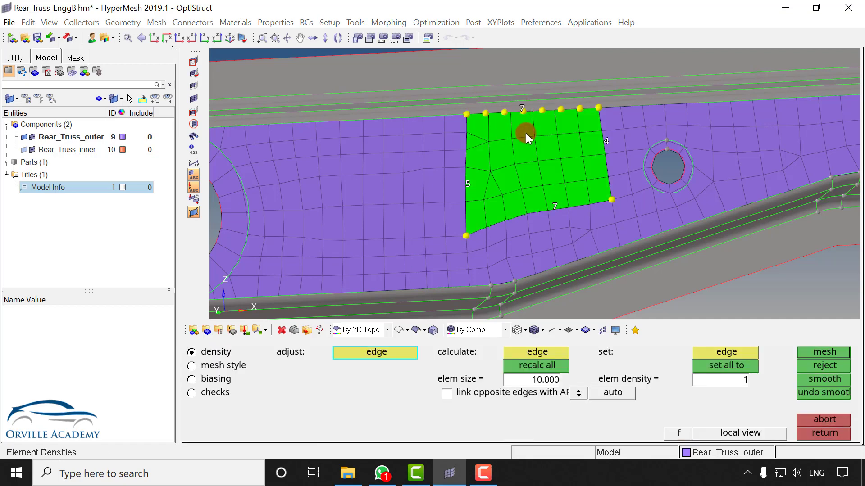
middle_click(529, 124)
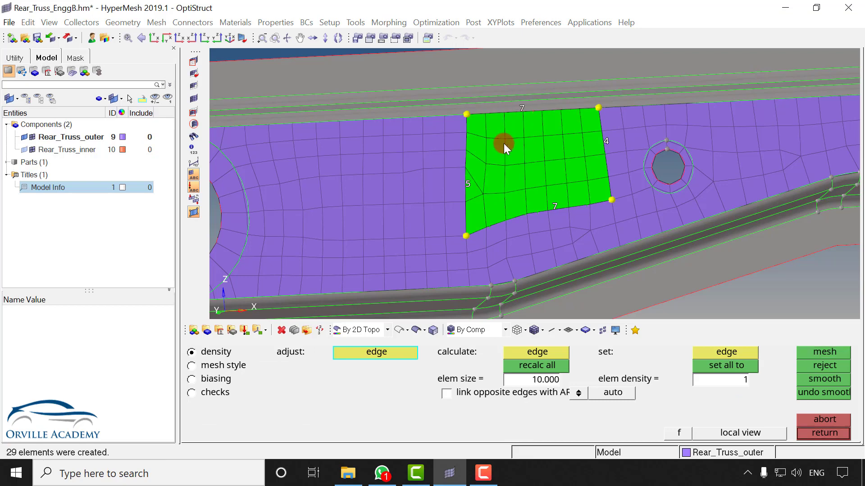
middle_click(516, 182)
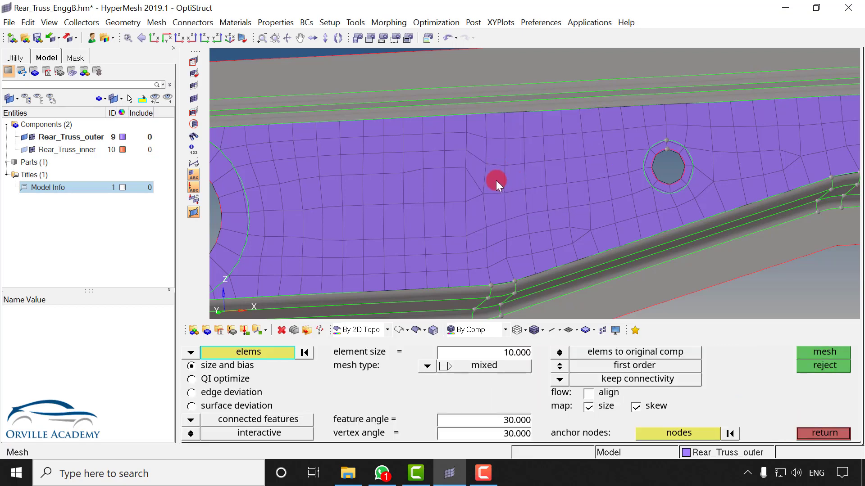
Smooth the plate elements belonging to the flat web surface repeatedly, using 1 iteration and autodecide each time.
key(shift+F12)
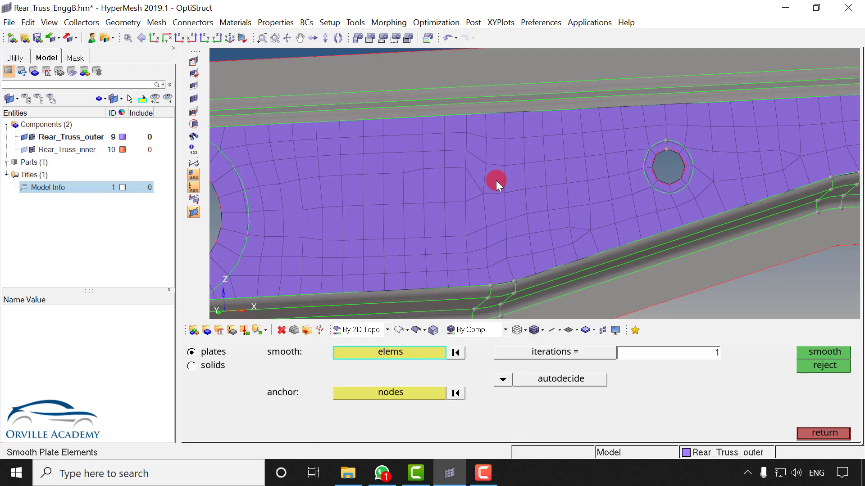
click(411, 358)
click(583, 370)
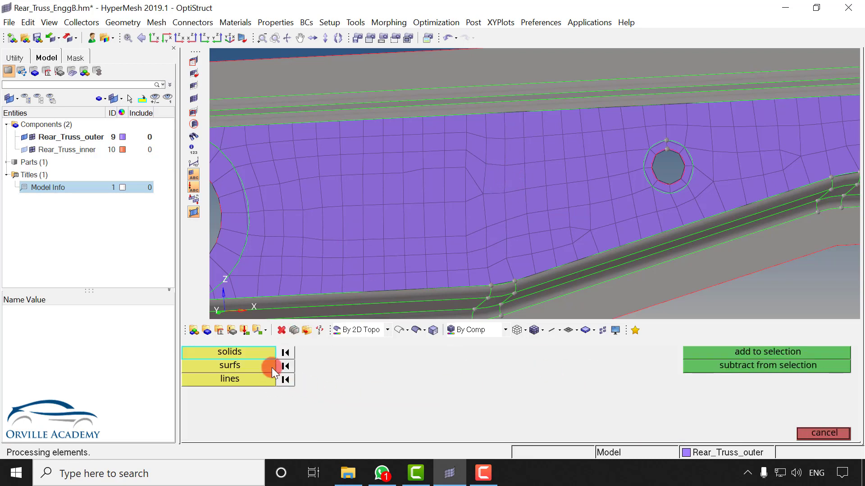
click(271, 368)
click(466, 235)
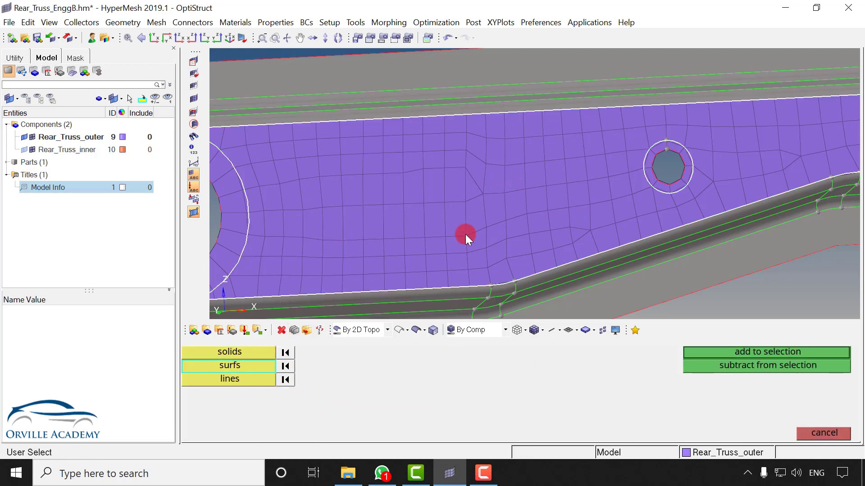
click(709, 353)
click(815, 353)
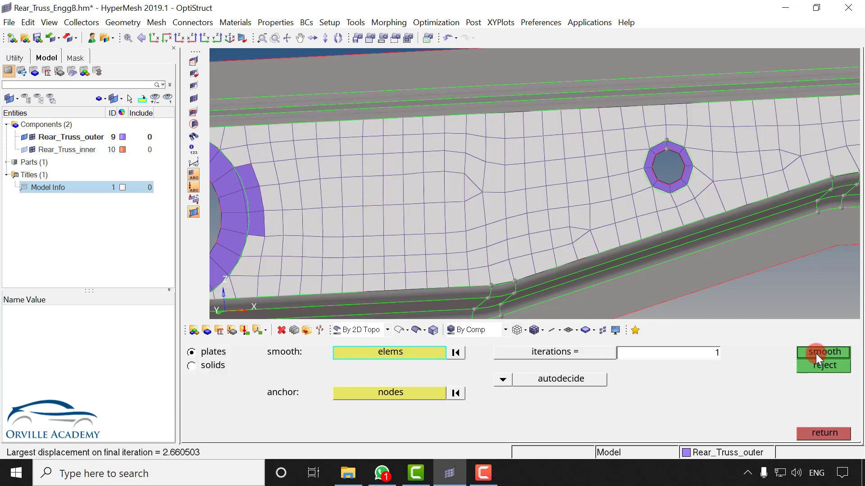
click(815, 353)
click(816, 353)
click(817, 354)
click(817, 355)
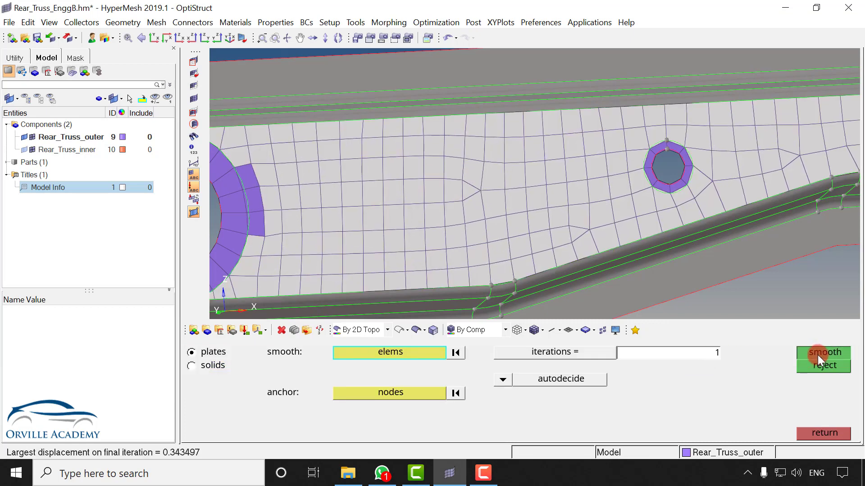
click(818, 355)
click(818, 355)
click(818, 355)
click(818, 355)
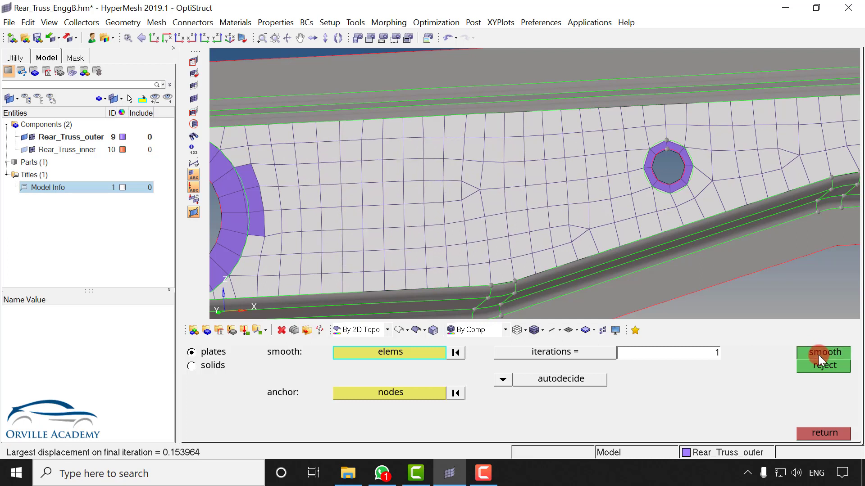
click(819, 355)
click(819, 355)
click(820, 356)
click(820, 356)
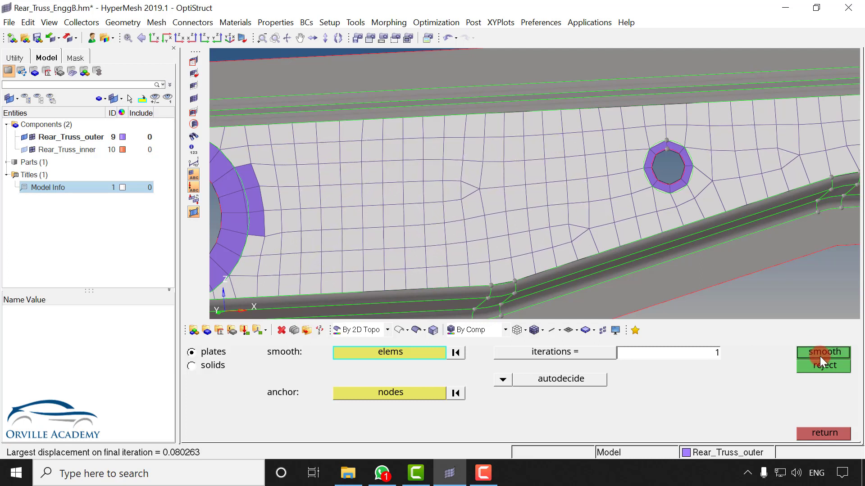
click(820, 356)
middle_click(502, 201)
click(817, 433)
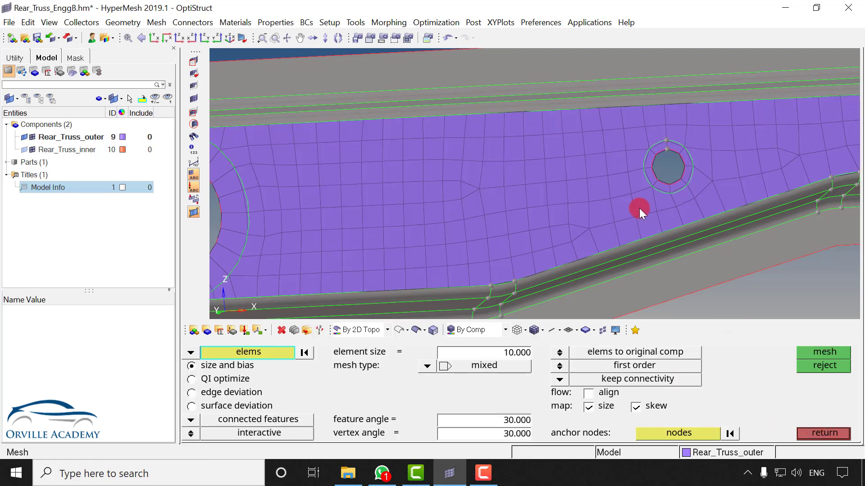
Remesh the lower rows of web elements between the small hole and the +X end at size 10, with a density of 3 along the end edge.
ctrl+right_drag(644, 194, 318, 210)
scroll(478, 171, up, 2)
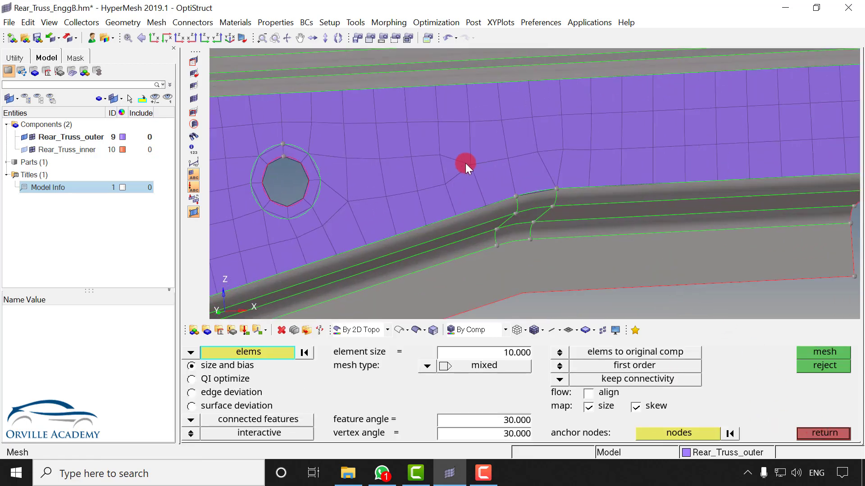
scroll(501, 166, down, 1)
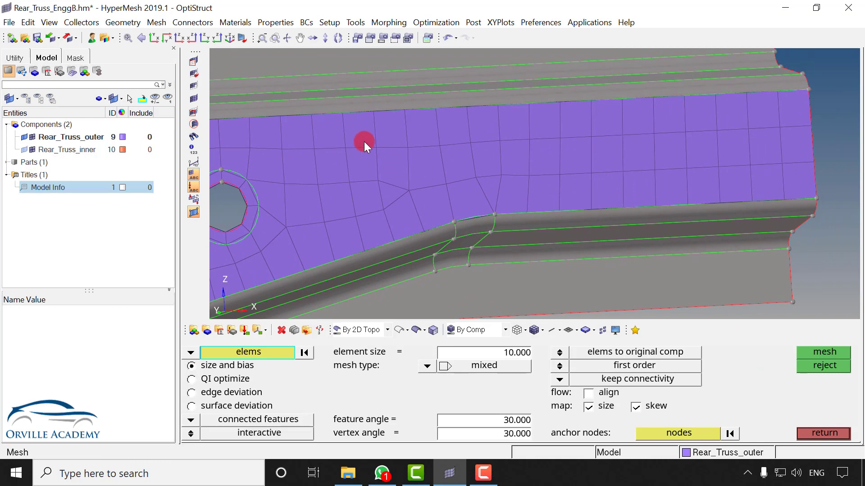
shift+drag(342, 153, 860, 196)
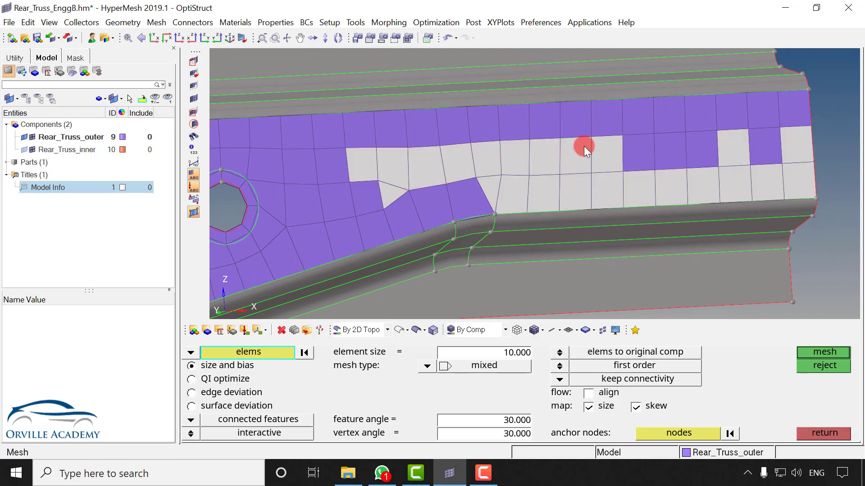
shift+drag(583, 146, 824, 195)
shift+drag(381, 201, 407, 214)
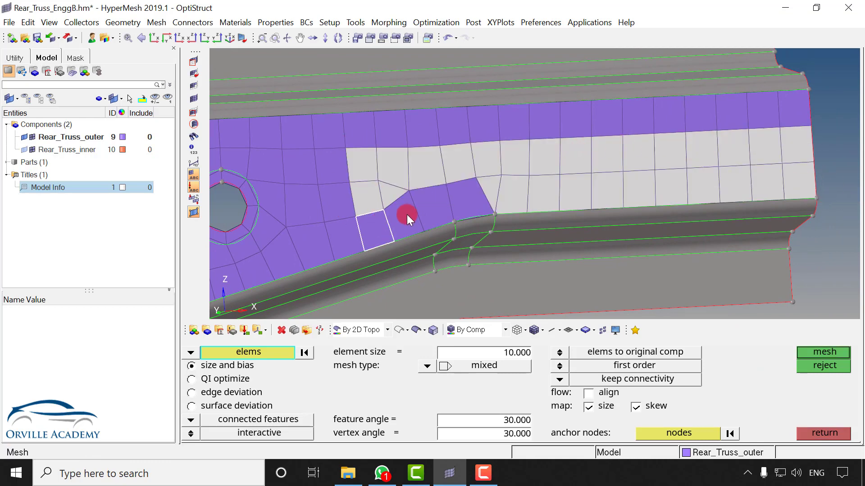
shift+click(458, 200)
middle_click(452, 212)
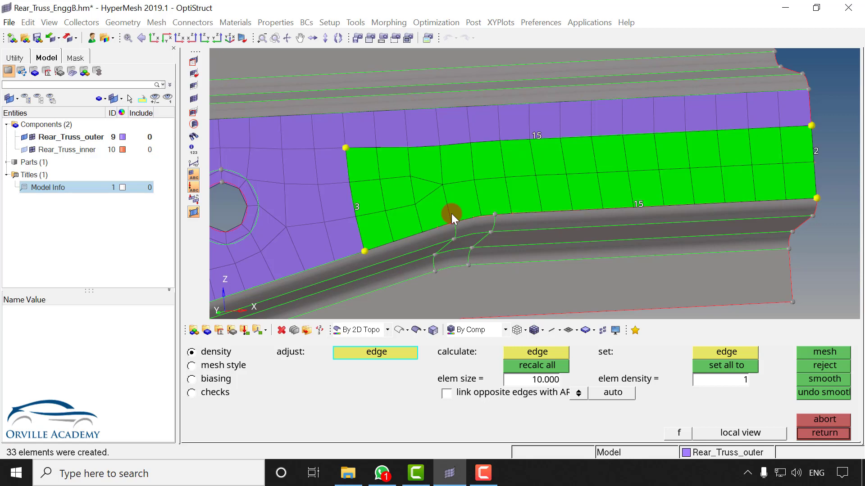
click(816, 151)
middle_click(507, 205)
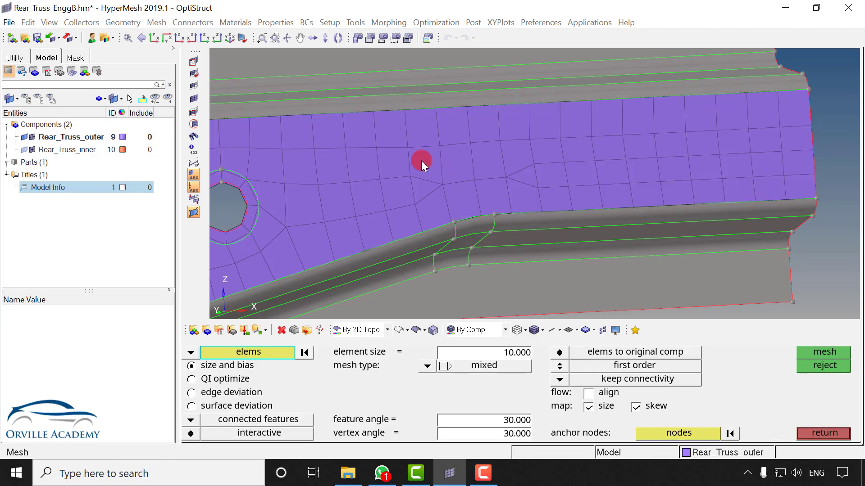
Remesh the block of web elements around the lower-edge bend nearest the +X end at size 10, and accept it.
shift+drag(420, 160, 563, 206)
click(545, 161)
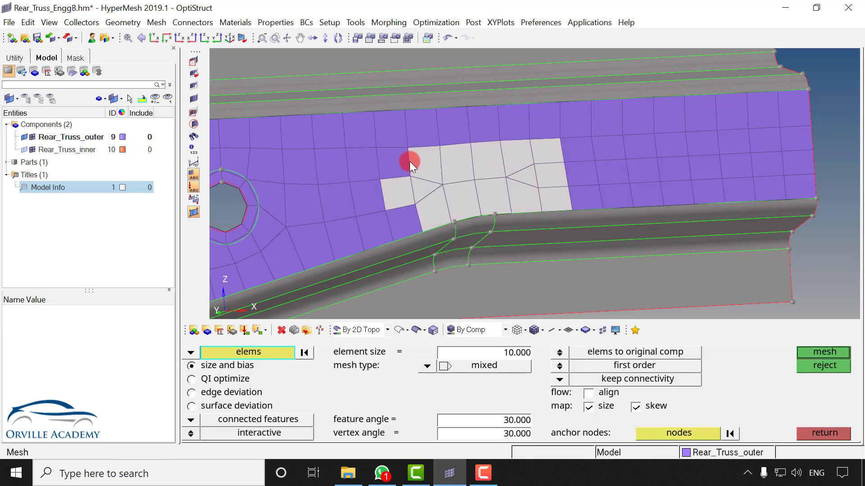
middle_click(417, 198)
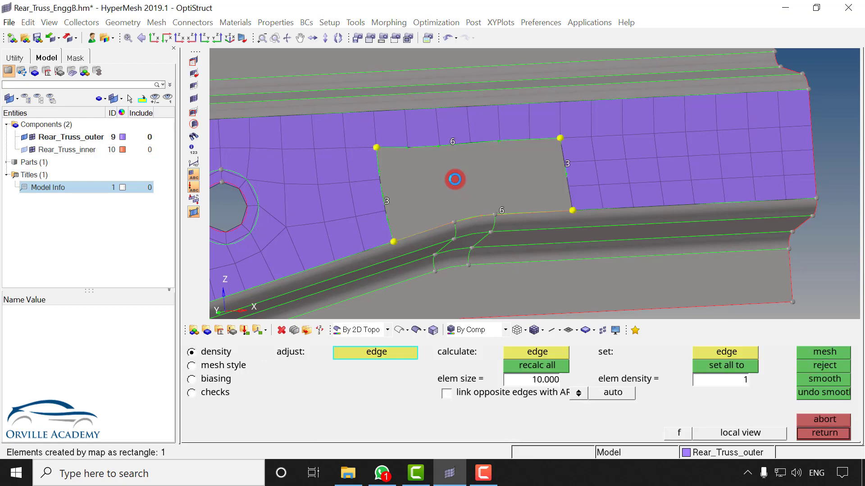
middle_click(483, 171)
Examine the web mesh around the small hole, the lower-edge bends and the large hole's washer.
ctrl+right_drag(425, 191, 509, 176)
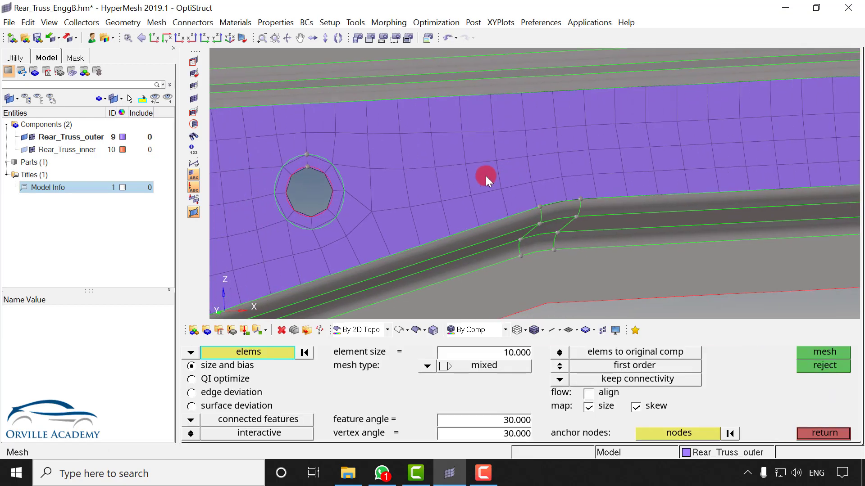
ctrl+drag(550, 193, 511, 216)
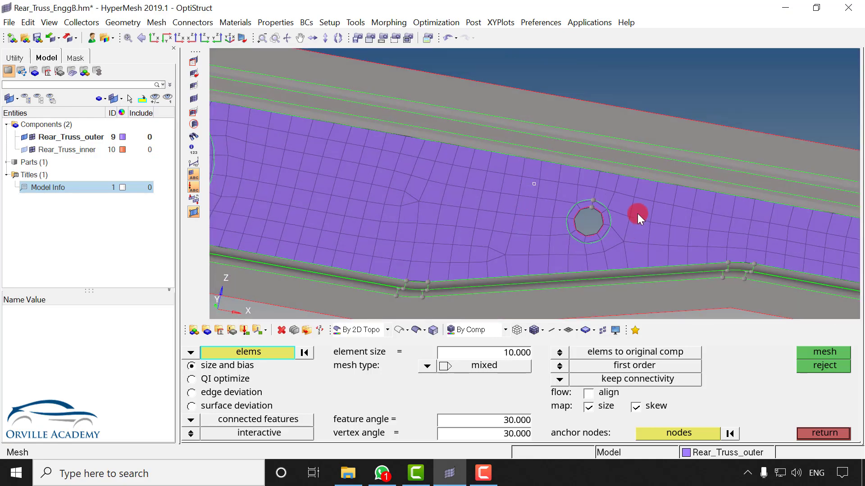
ctrl+drag(585, 216, 604, 148)
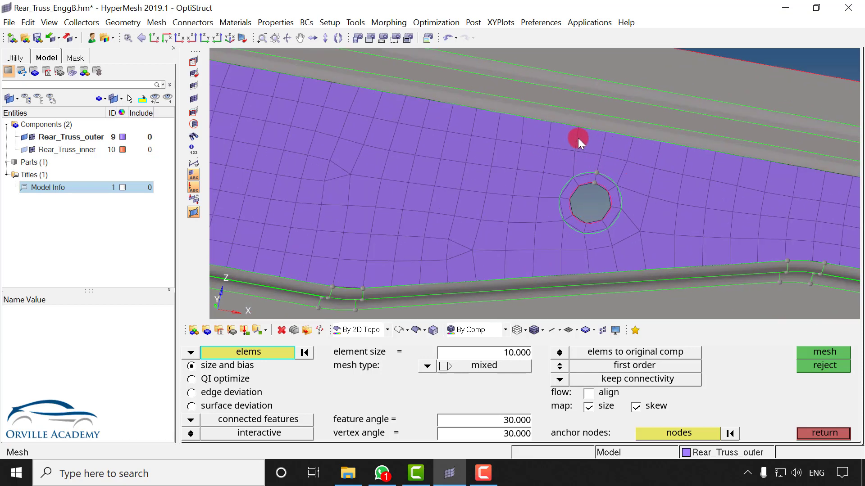
ctrl+scroll(583, 247, down, 3)
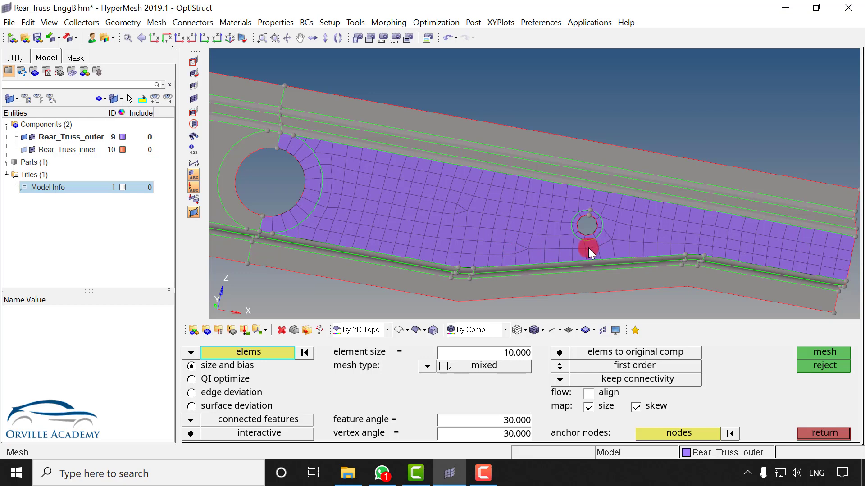
ctrl+drag(413, 255, 498, 269)
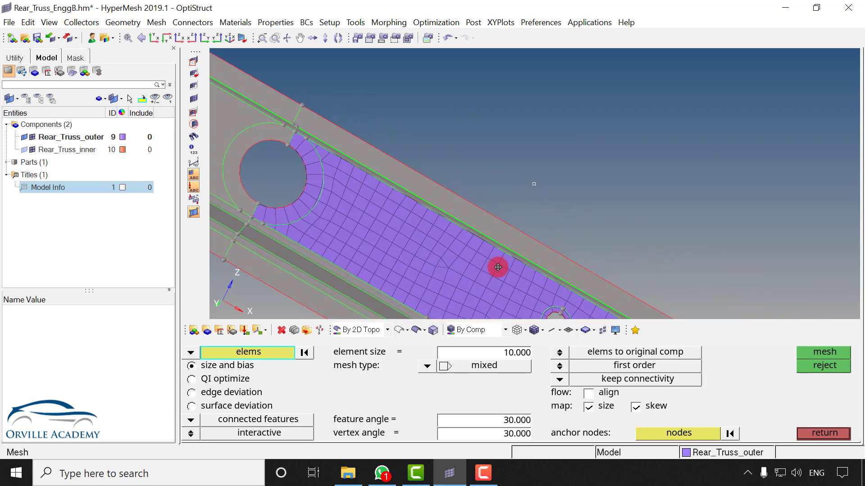
ctrl+right_drag(498, 268, 523, 218)
ctrl+scroll(486, 173, up, 2)
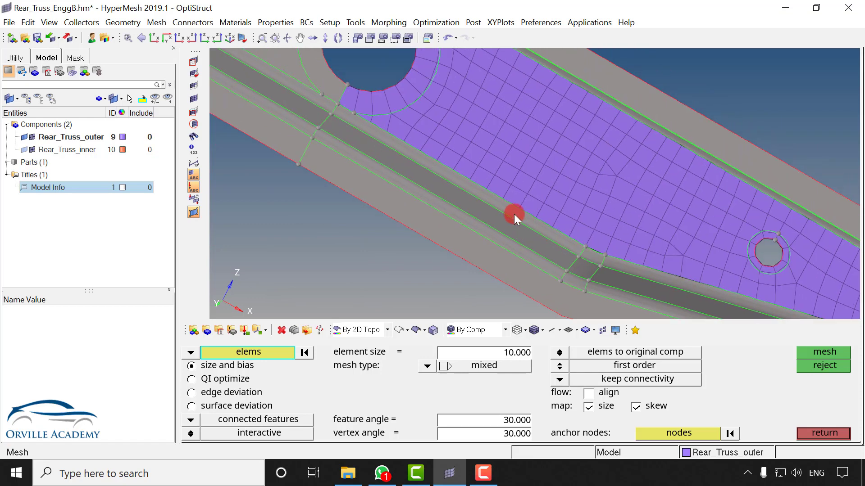
Mesh the side wall and its two fillet surfaces below the web, between the large hole and the first bend, at size 10 with mixed elements.
click(458, 179)
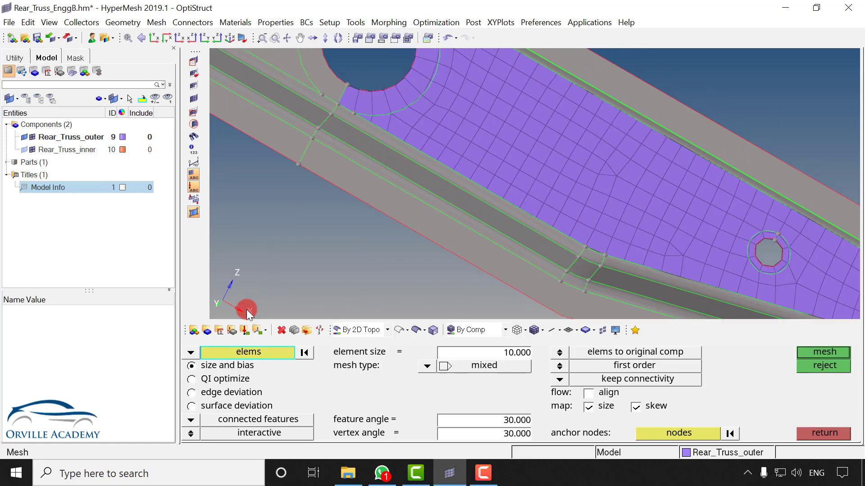
click(192, 354)
click(226, 381)
click(439, 178)
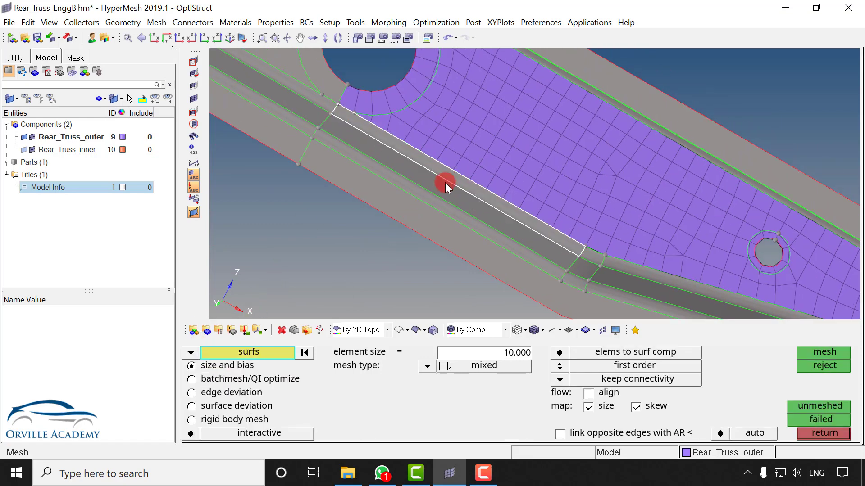
scroll(606, 255, up, 5)
middle_click(535, 256)
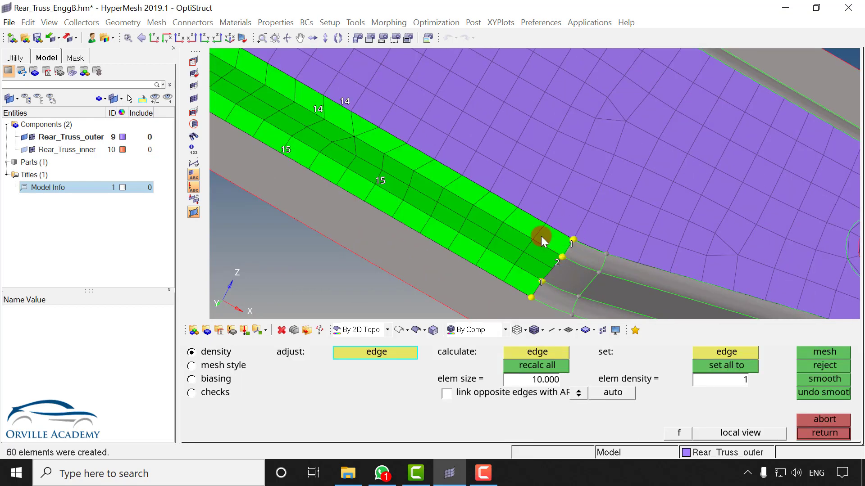
Set the density to 15 along the wall's upper lengthwise edge, remesh the strip and accept it.
ctrl+right_drag(314, 106, 402, 137)
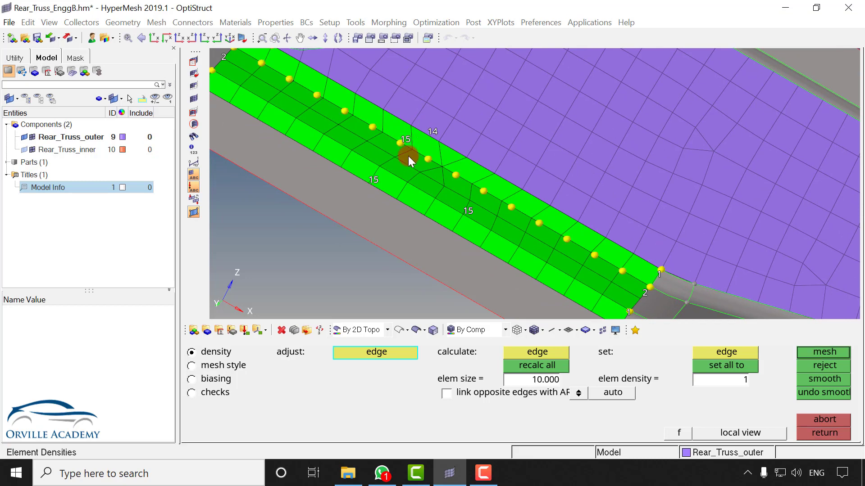
click(408, 157)
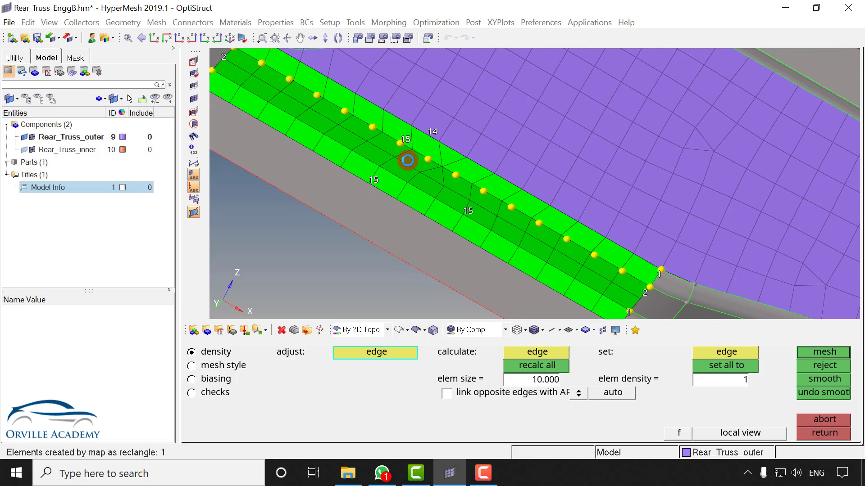
scroll(446, 211, down, 1)
ctrl+drag(440, 90, 438, 171)
middle_click(433, 200)
Mesh the wall and fillet surfaces of the first bend and the middle section below the small hole at size 10, and accept them.
ctrl+right_drag(492, 207, 461, 160)
click(461, 161)
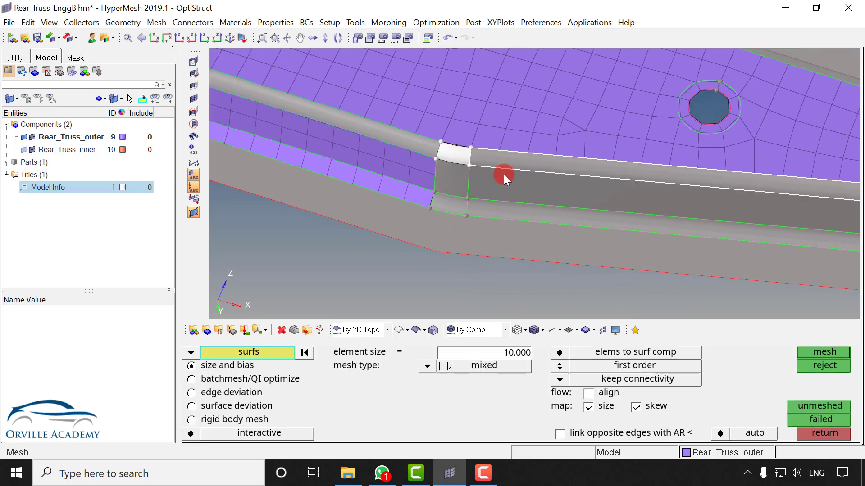
click(503, 174)
click(457, 196)
click(518, 215)
middle_click(457, 191)
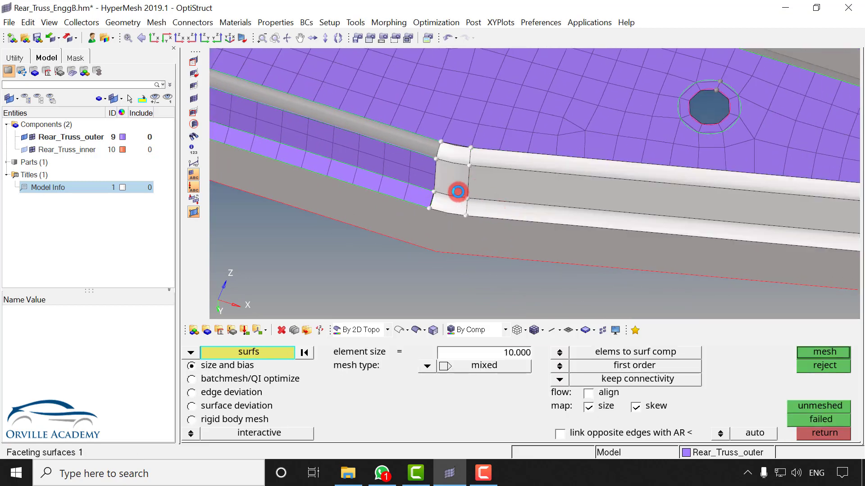
middle_click(510, 220)
Mesh the wall and fillet surfaces of the second bend and the section reaching the +X end at size 10.
mouse_move(510, 220)
ctrl+right_down()
mouse_move(349, 199)
mouse_move(515, 221)
ctrl+right_up()
click(609, 194)
click(612, 230)
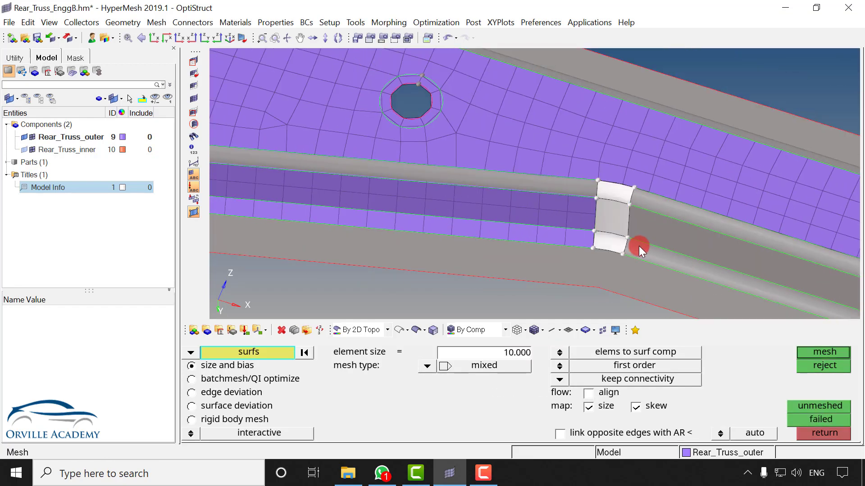
ctrl+right_drag(639, 246, 496, 155)
click(479, 170)
click(469, 201)
middle_click(441, 201)
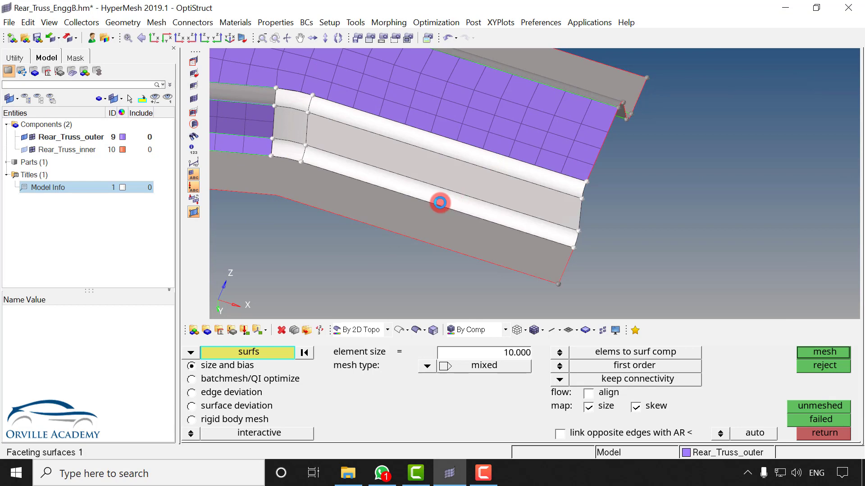
Set the density to 11 along all lengthwise edges of the +X end section, remesh it and accept it.
click(423, 144)
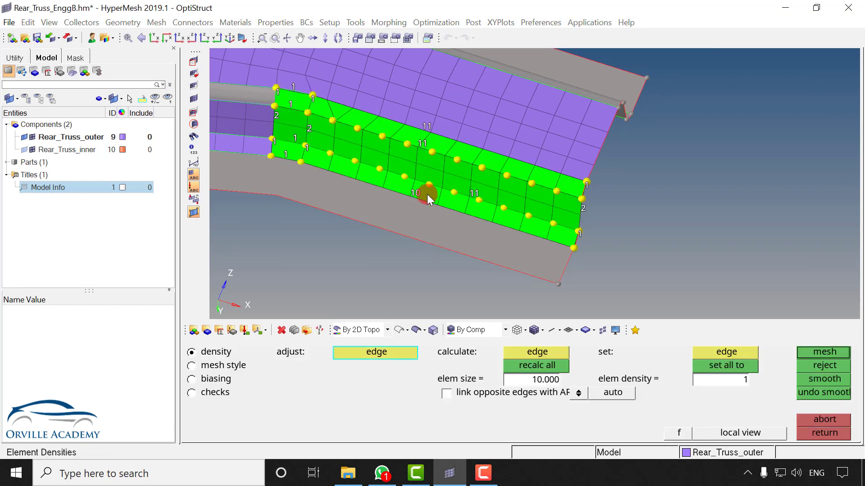
click(421, 195)
middle_click(423, 195)
middle_click(399, 190)
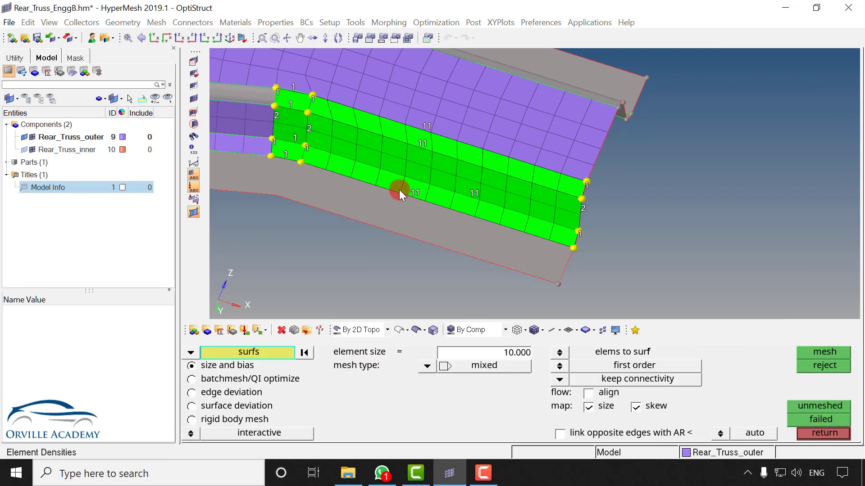
Mesh the lower flange surface at size 10 with a density of 42 along its outer edge, and accept it.
ctrl+right_drag(431, 170, 671, 186)
click(572, 195)
middle_click(489, 188)
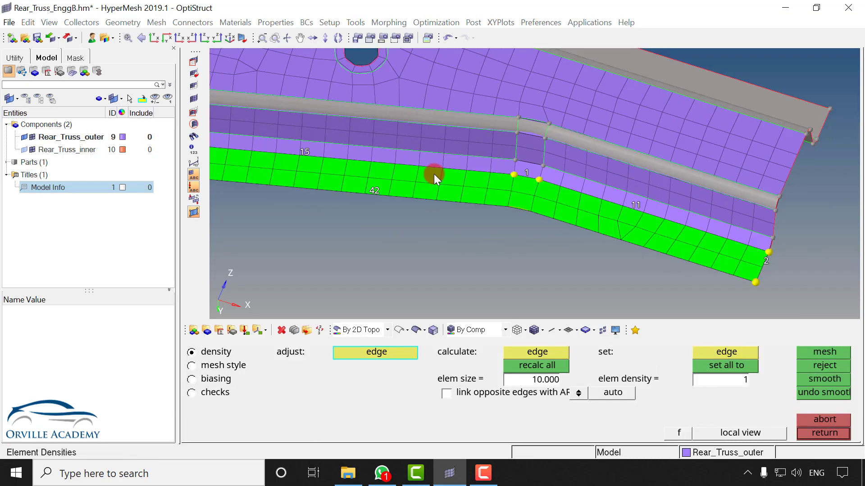
ctrl+drag(434, 174, 483, 198)
click(483, 198)
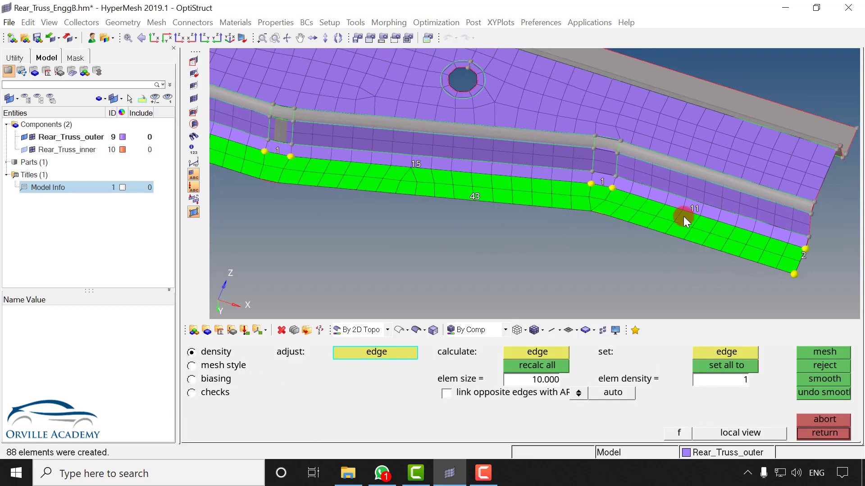
ctrl+right_drag(480, 180, 433, 159)
right_click(708, 218)
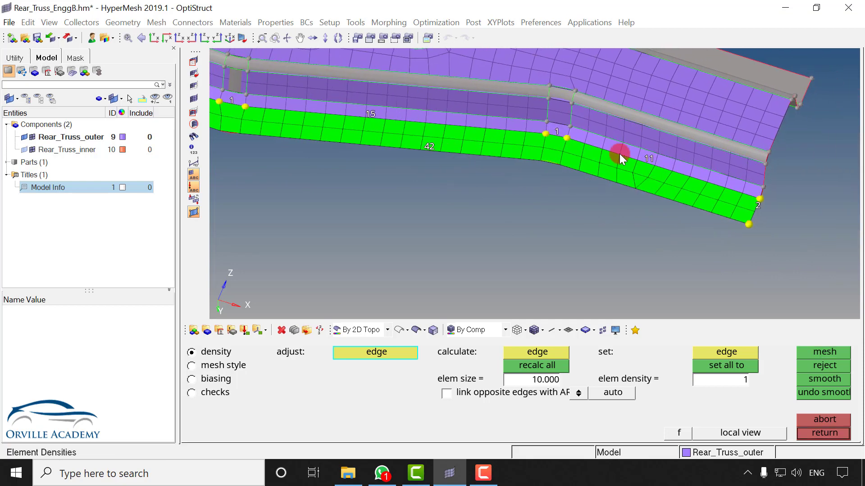
middle_click(639, 177)
Remesh the lower flange elements around the tria near the +X end at size 10, with a density of 4 along the outer edge.
click(190, 353)
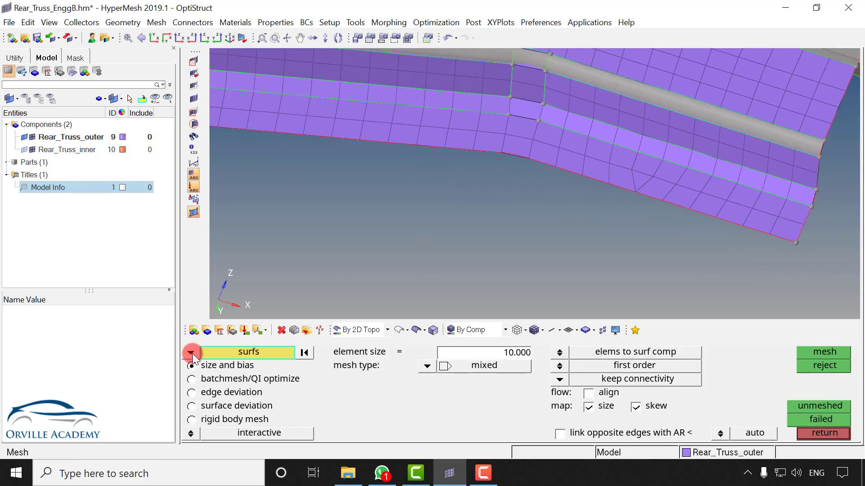
click(224, 365)
shift+drag(580, 145, 671, 213)
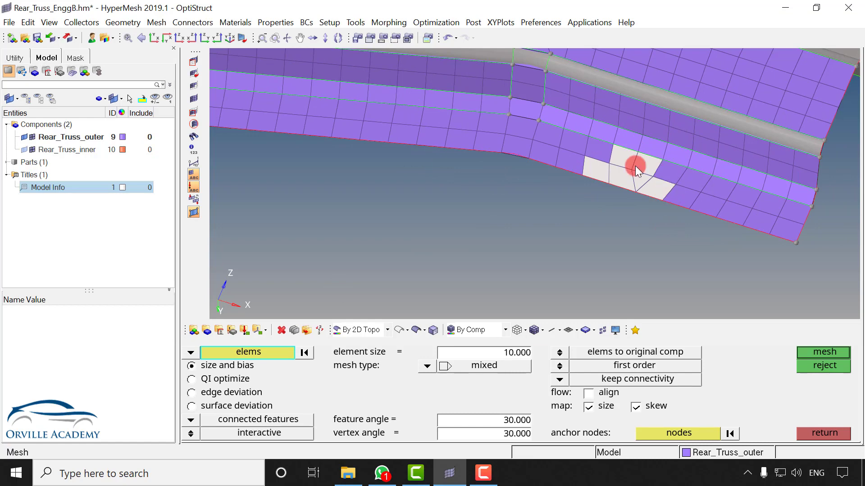
middle_click(599, 154)
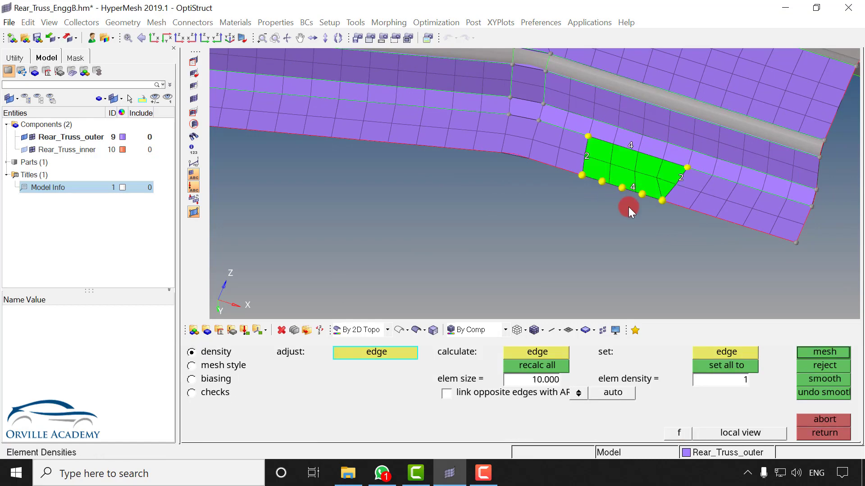
middle_click(620, 215)
Mesh the upper wall, fillet and flange surfaces between the large hole and the +X end at size 10 with mixed elements.
ctrl+drag(564, 221, 723, 196)
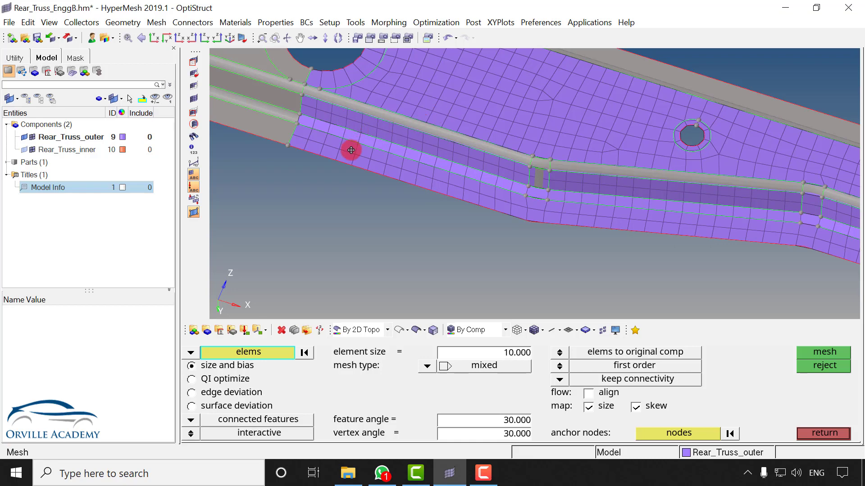
ctrl+drag(350, 150, 460, 156)
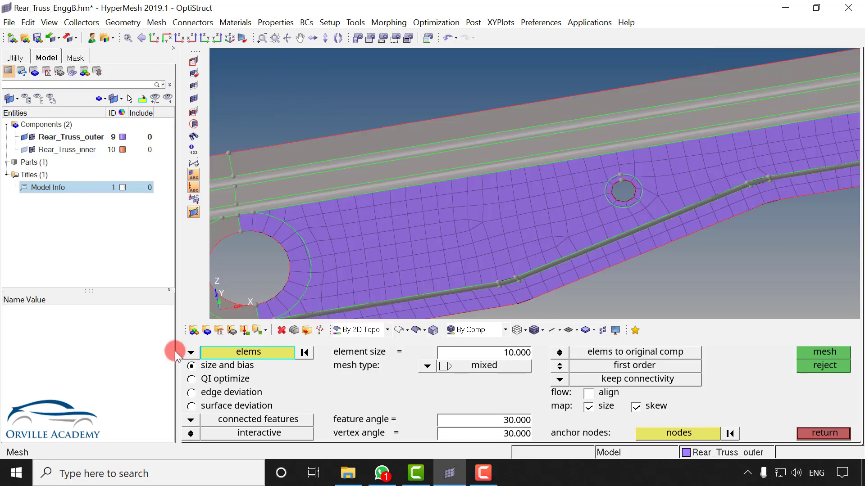
click(191, 352)
click(225, 375)
click(503, 166)
ctrl+drag(503, 166, 564, 140)
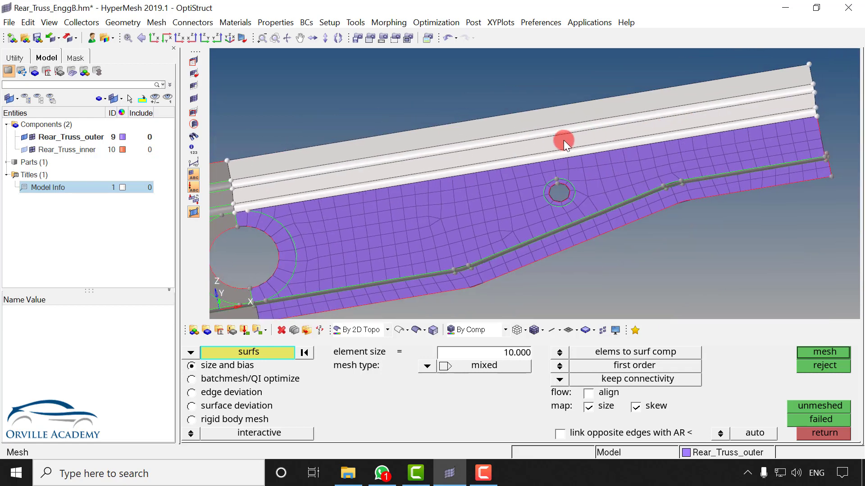
middle_click(480, 151)
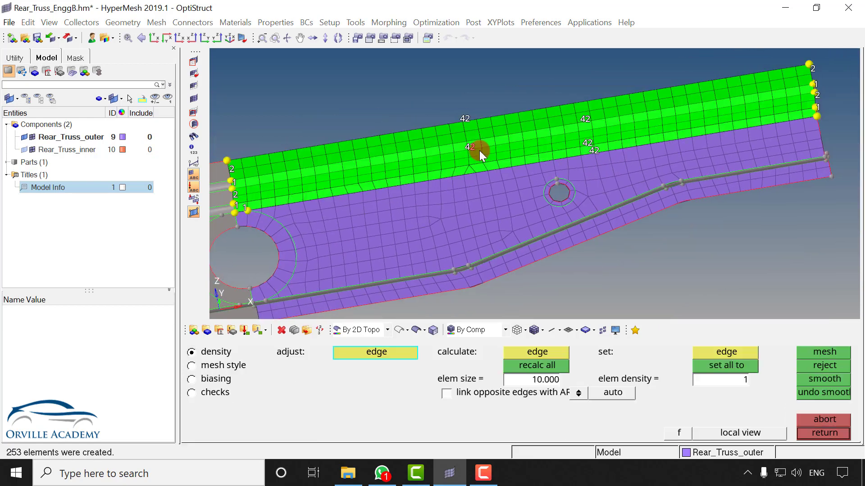
Set the density to 43 along the upper strip's lengthwise edges except the one shared with the web, remesh and accept it.
click(583, 153)
scroll(585, 141, up, 2)
click(423, 148)
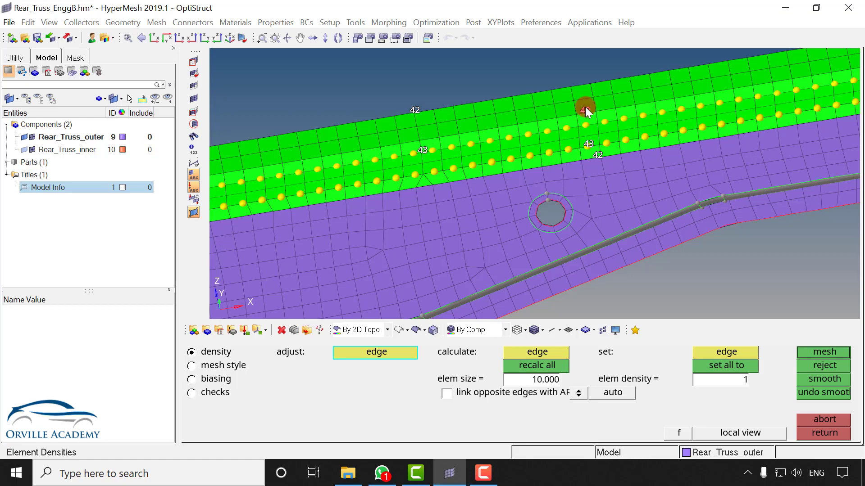
click(584, 107)
click(425, 105)
middle_click(473, 139)
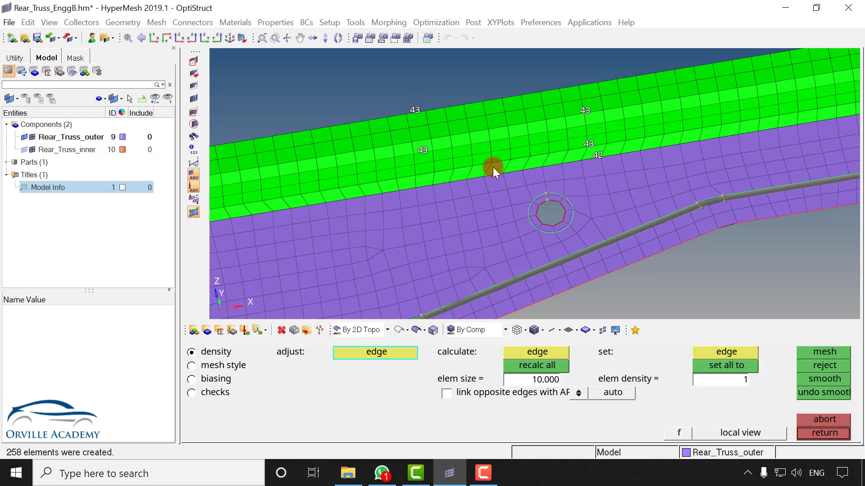
ctrl+drag(492, 164, 467, 165)
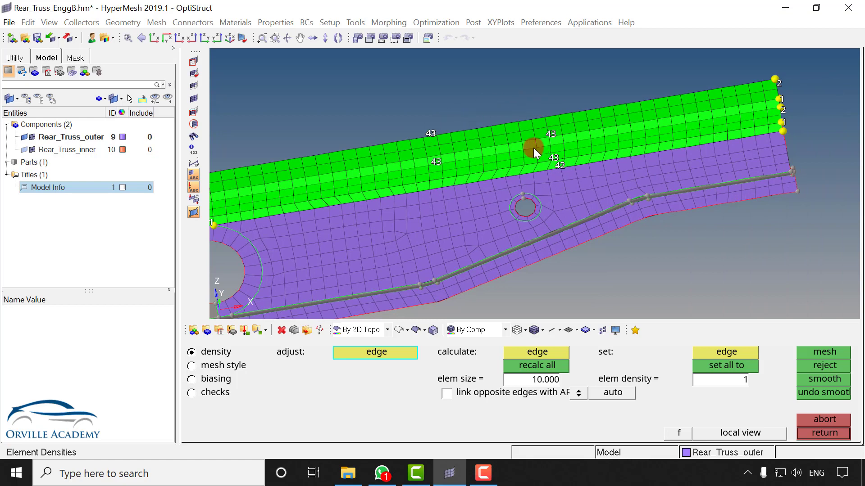
middle_click(518, 152)
Colour the mesh by element quality around the large hole's washer.
ctrl+drag(519, 152, 486, 232)
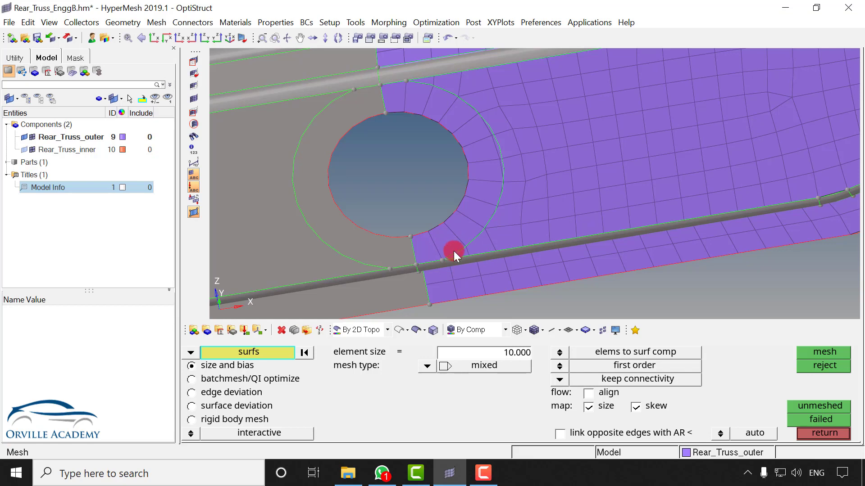
click(505, 330)
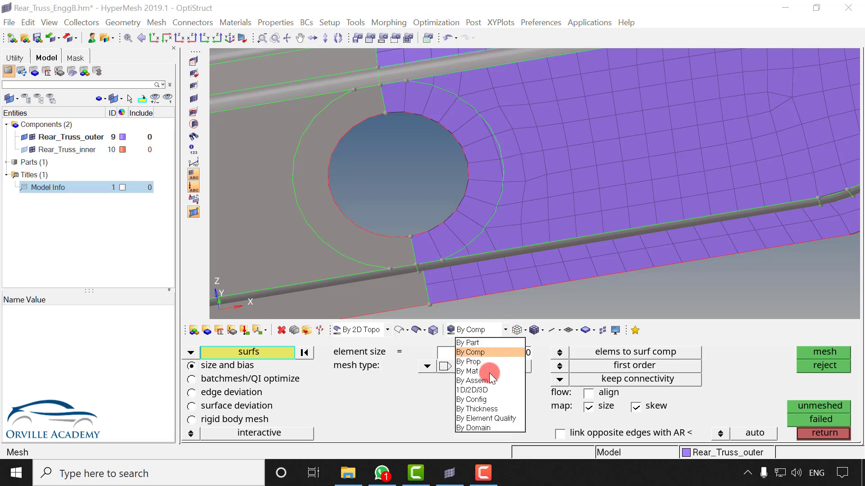
click(489, 418)
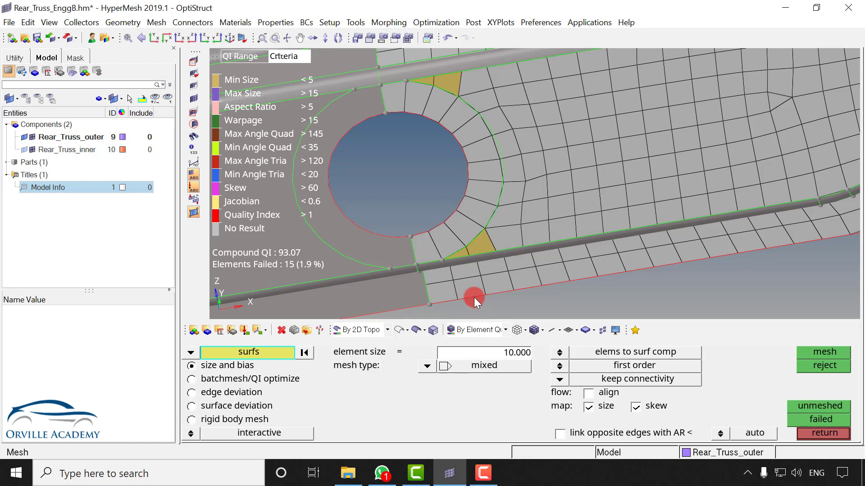
scroll(468, 248, up, 2)
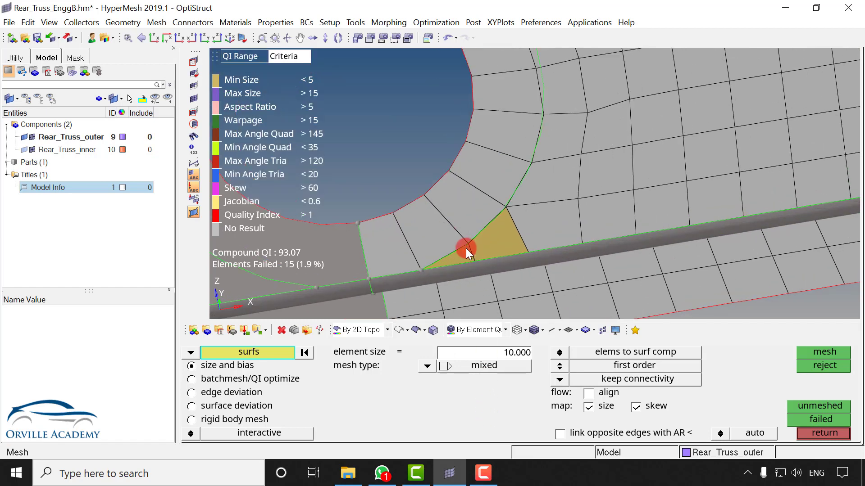
Measure the short edge between the two failed elements beneath the large hole's washer, using its two end nodes.
key(F4)
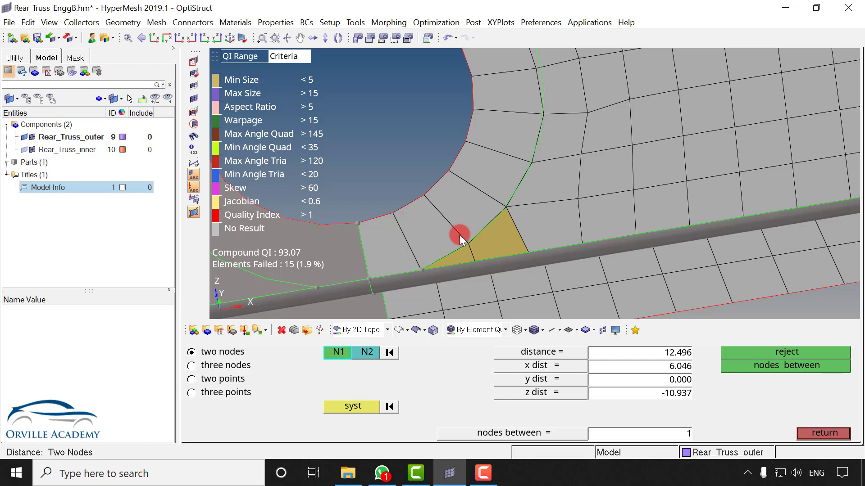
click(468, 245)
click(475, 261)
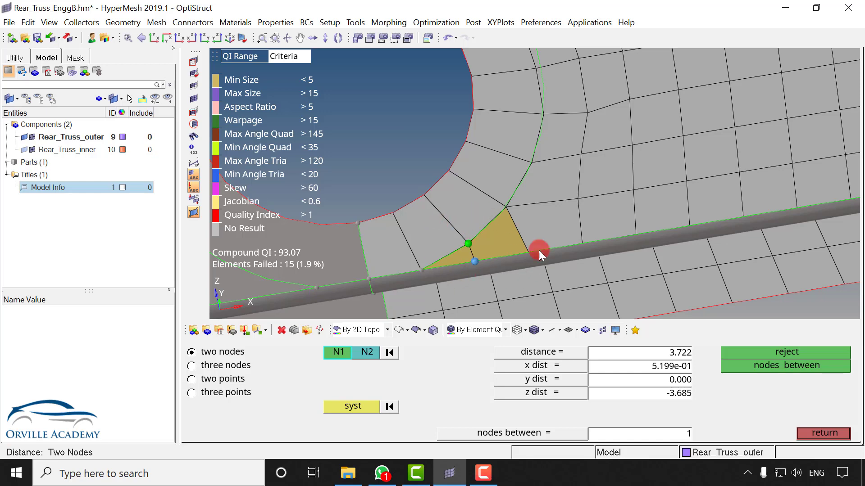
click(814, 434)
scroll(591, 138, down, 5)
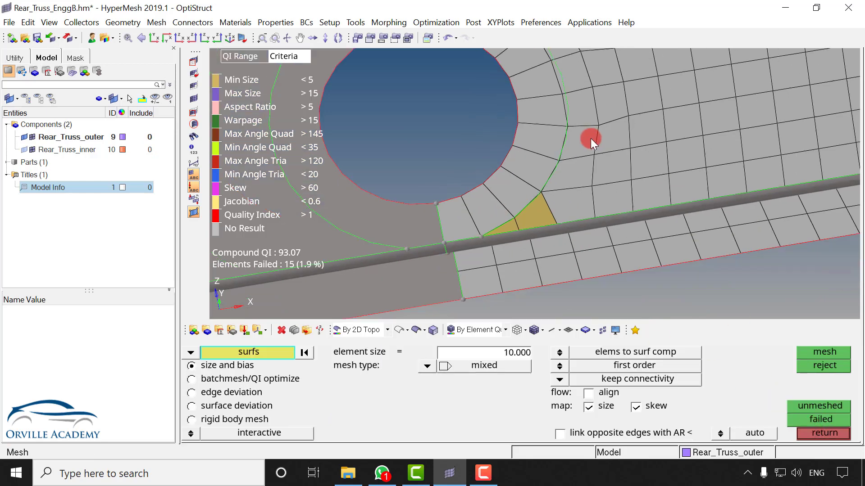
Remesh the web elements on the +X side of the small hole's washer at size 10 with mixed elements, and accept it.
ctrl+right_drag(716, 113, 614, 193)
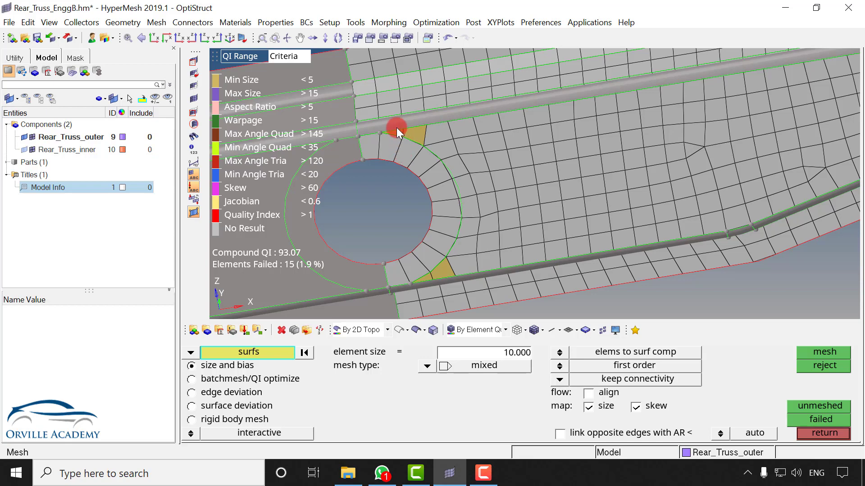
scroll(404, 186, down, 4)
ctrl+right_drag(429, 201, 648, 164)
ctrl+right_drag(560, 163, 546, 201)
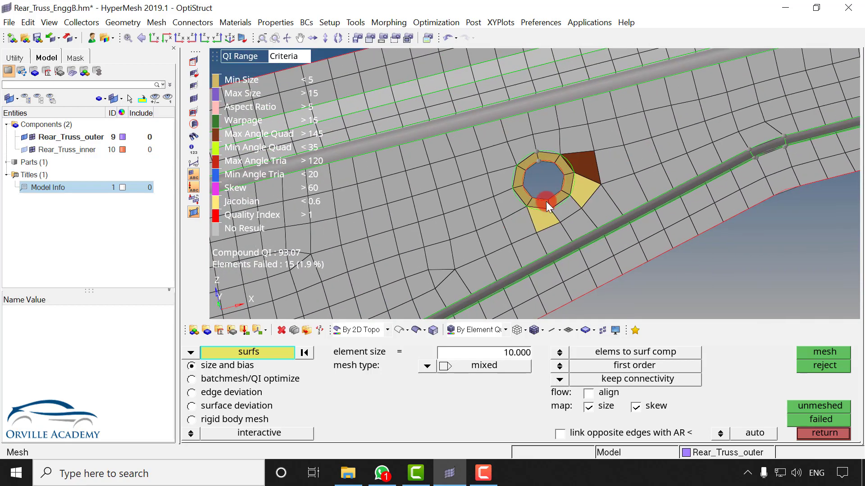
ctrl+drag(496, 104, 527, 120)
ctrl+drag(550, 209, 553, 209)
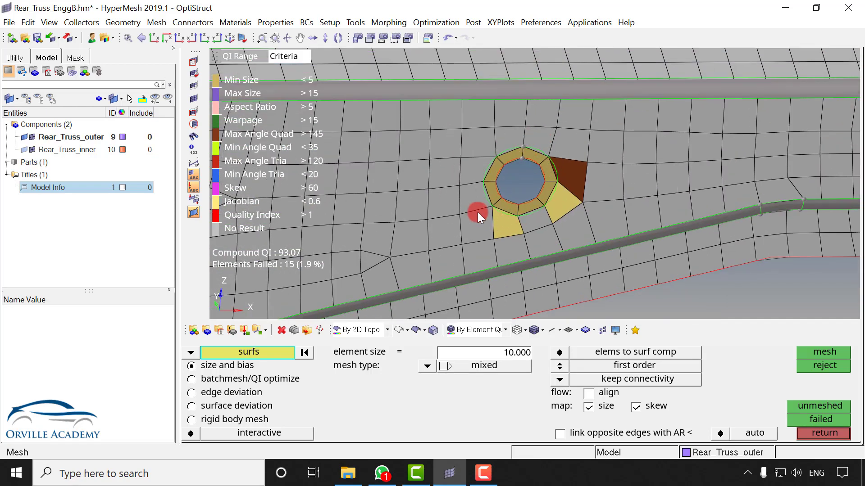
click(191, 352)
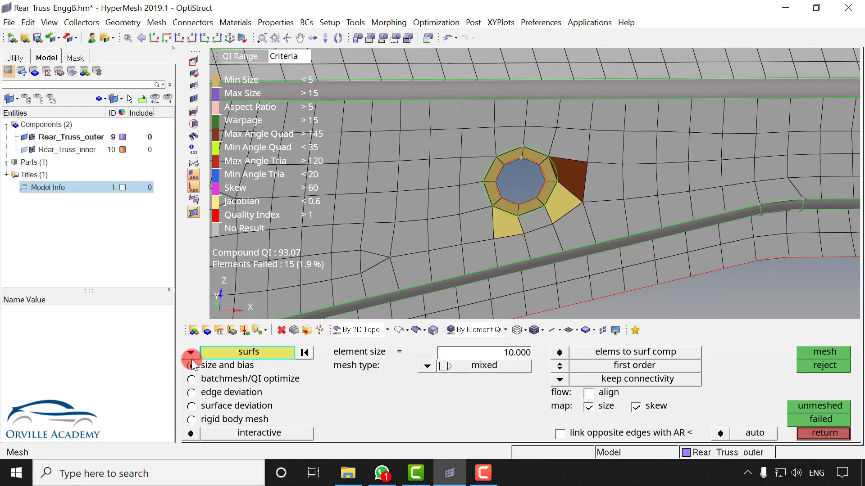
click(225, 365)
shift+drag(567, 143, 699, 224)
click(668, 120)
click(643, 121)
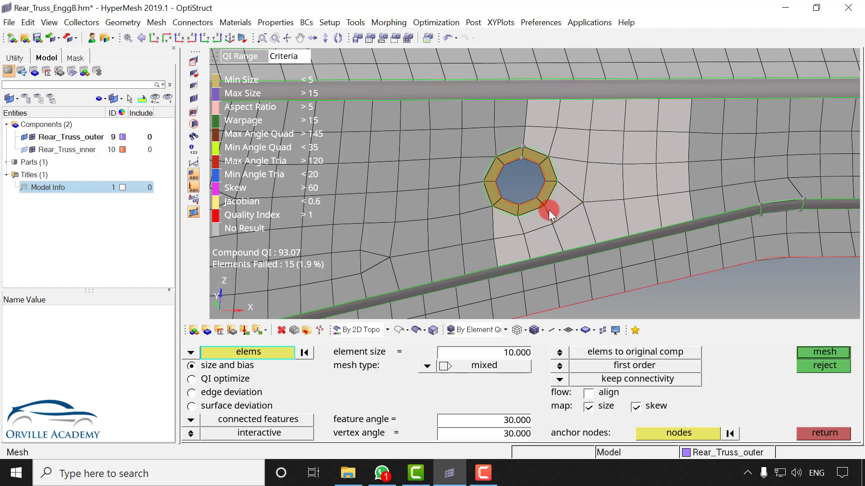
middle_click(520, 234)
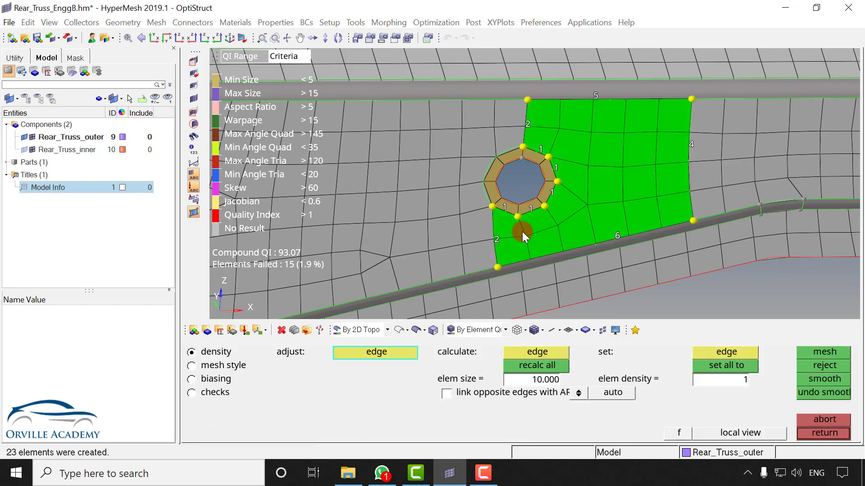
right_click(523, 232)
scroll(576, 176, up, 2)
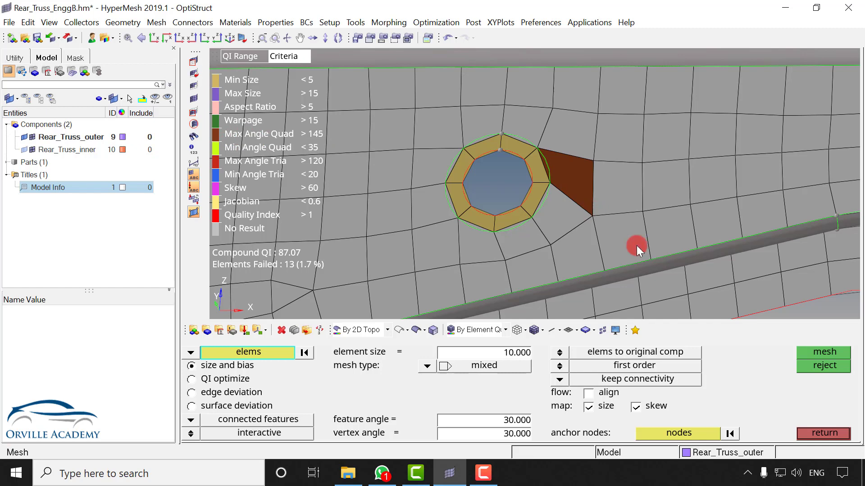
Fix the failed quad beside the small hole by placing its lower corner node slightly higher and the adjoining washer node slightly lower.
click(811, 434)
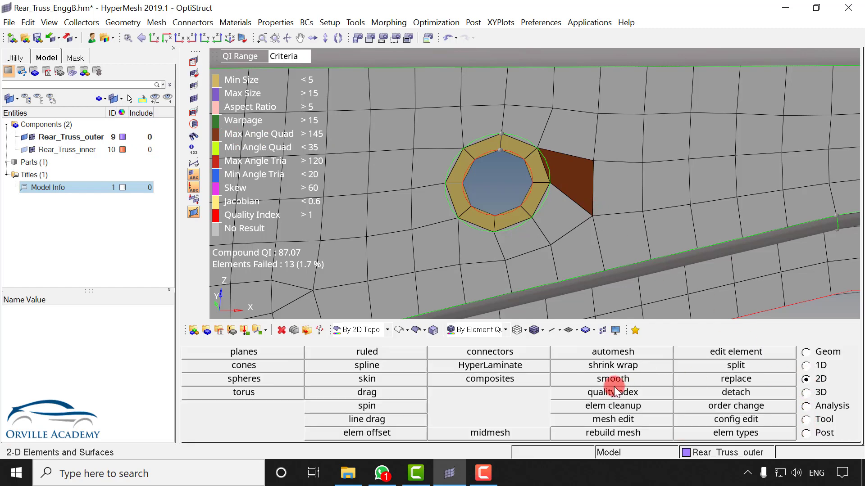
click(567, 383)
click(231, 351)
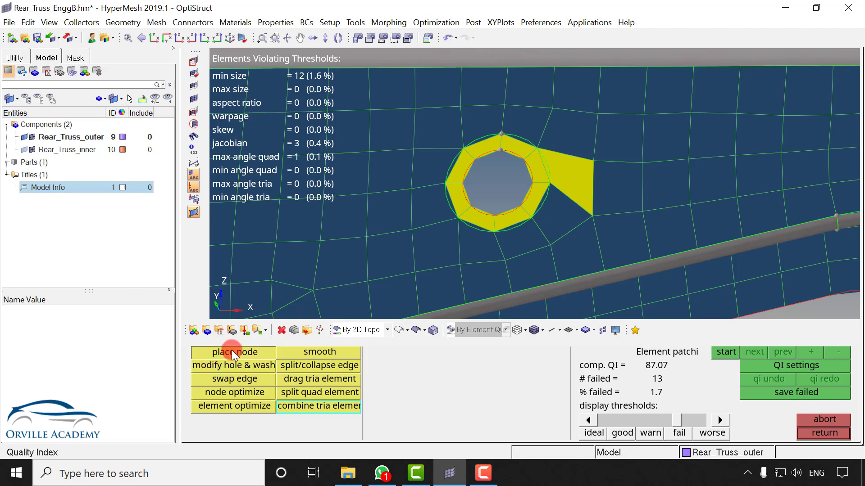
mouse_move(592, 216)
mouse_down()
mouse_move(586, 201)
mouse_move(590, 209)
mouse_up()
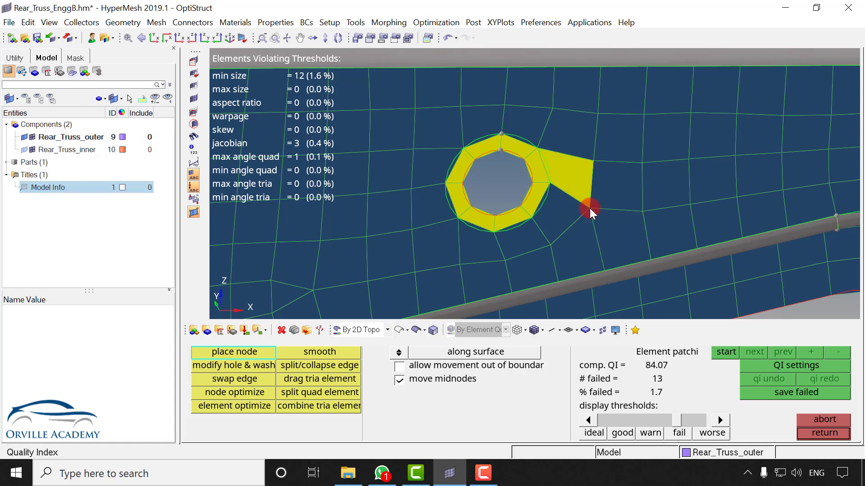
click(549, 183)
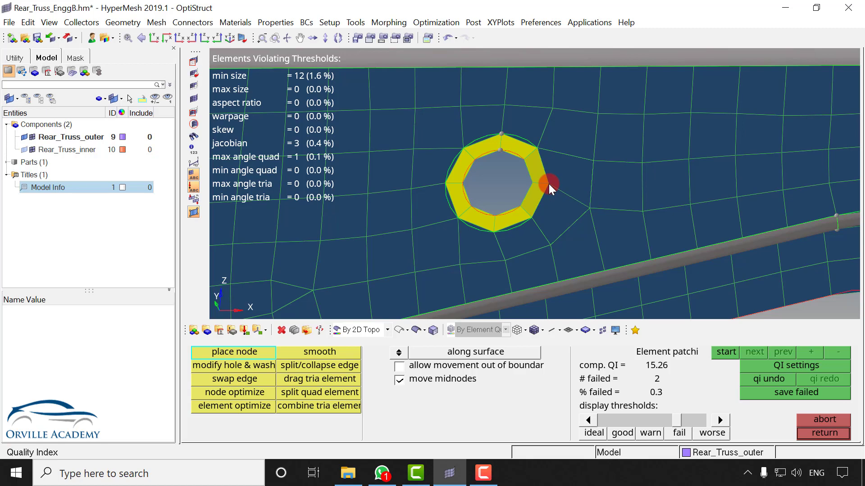
drag(549, 184, 547, 190)
scroll(547, 191, up, 5)
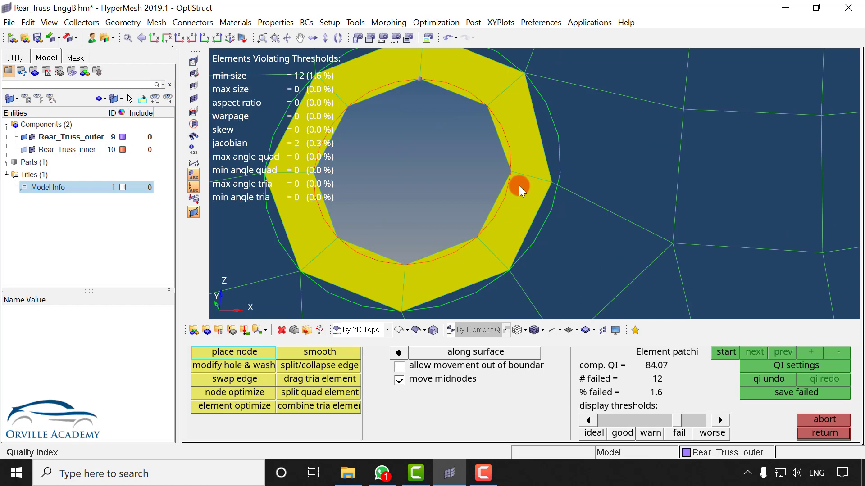
click(817, 432)
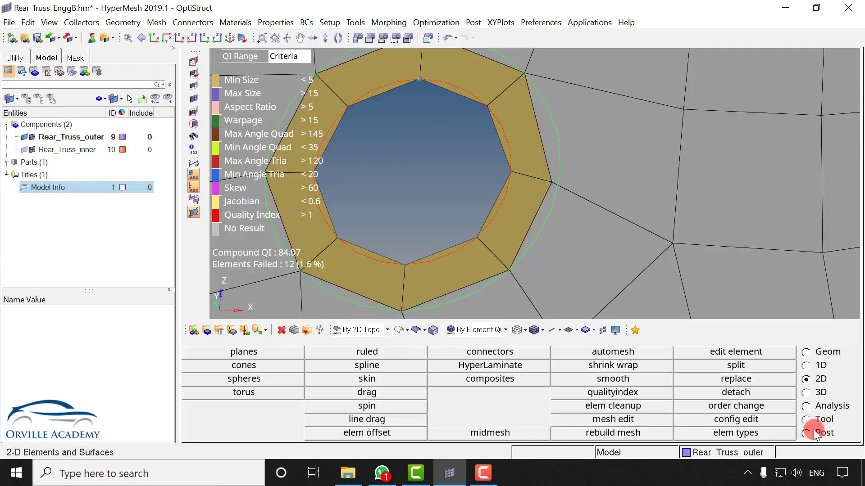
Project the moved washer node onto the small hole's outer washer line, along the element edge leading away from the hole.
click(788, 427)
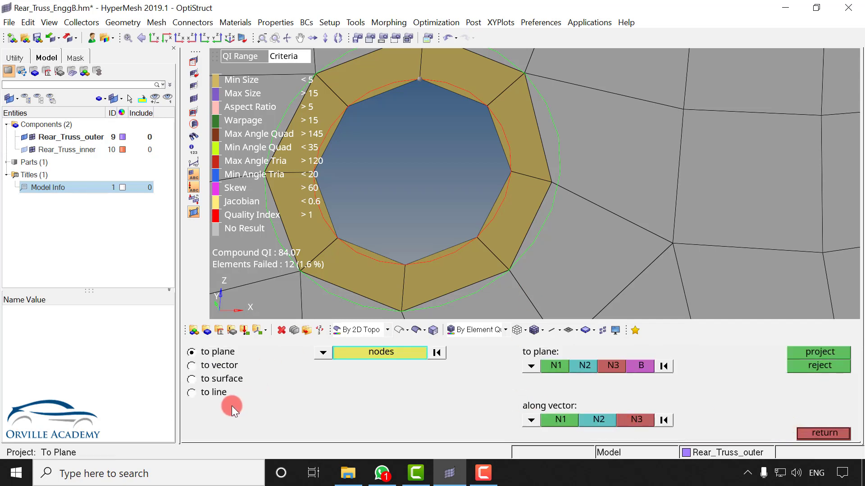
click(221, 393)
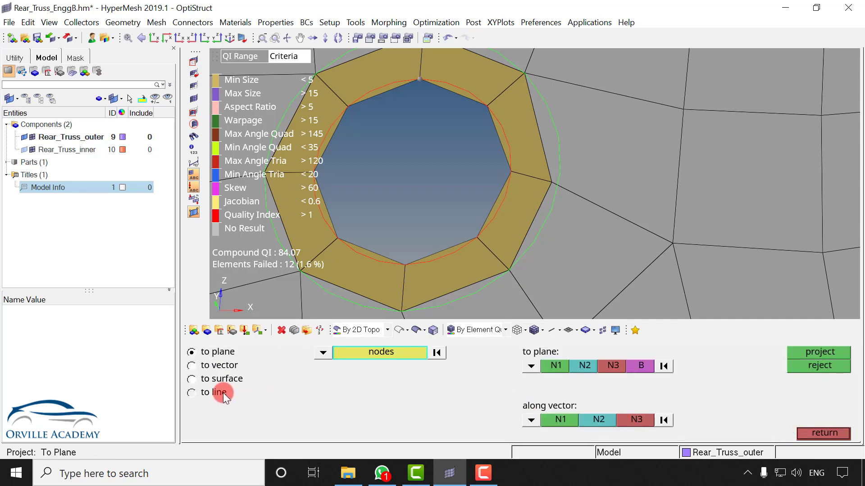
click(553, 181)
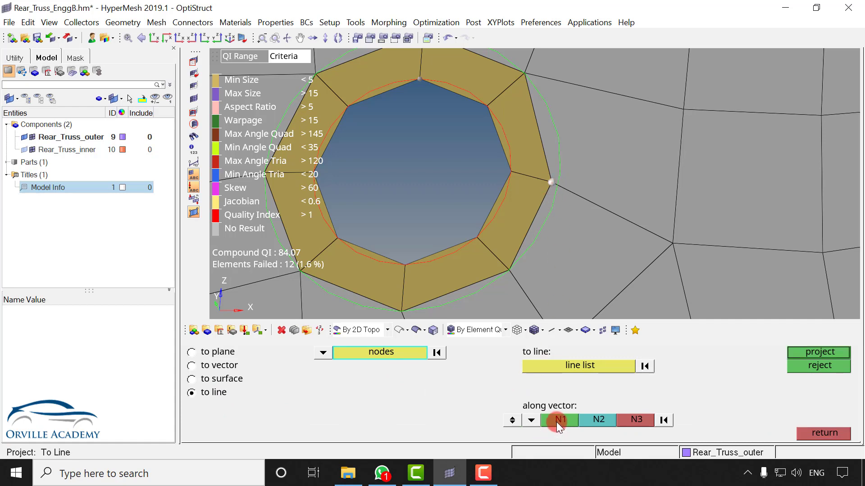
click(551, 182)
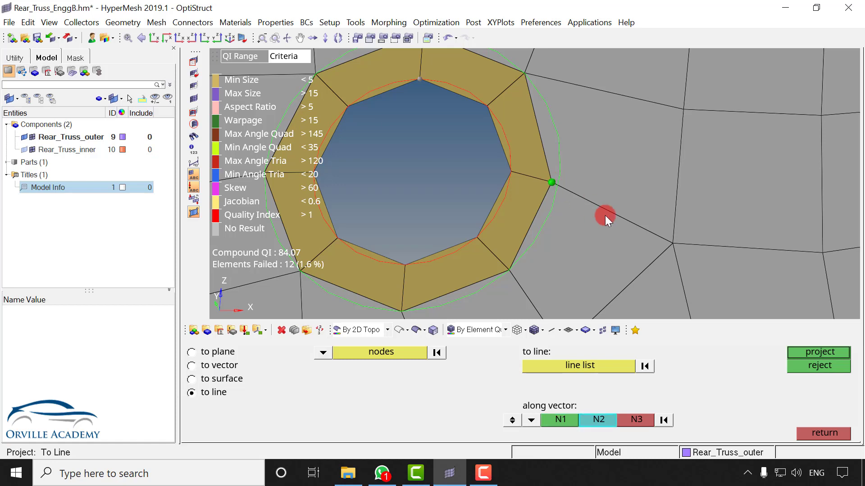
click(668, 246)
click(569, 371)
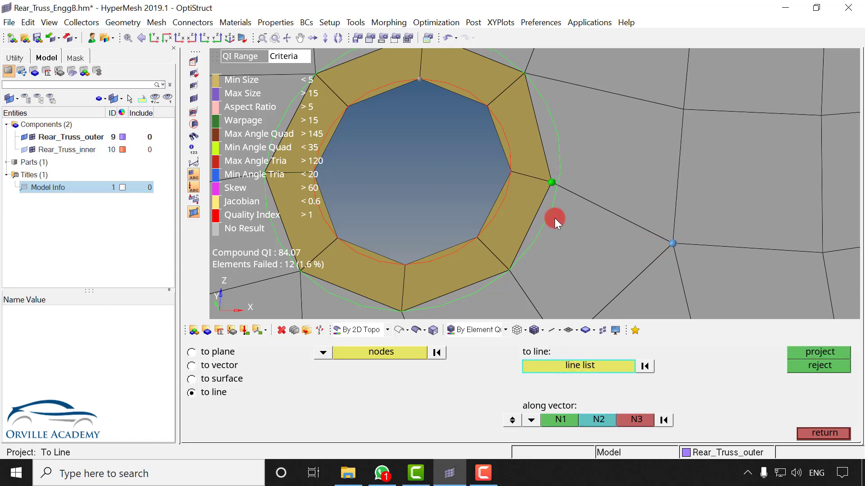
click(551, 211)
scroll(552, 184, up, 3)
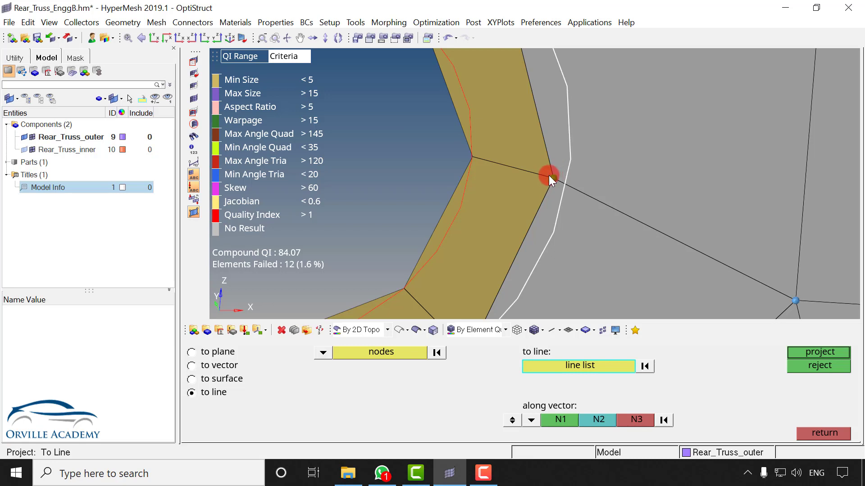
click(825, 353)
click(820, 433)
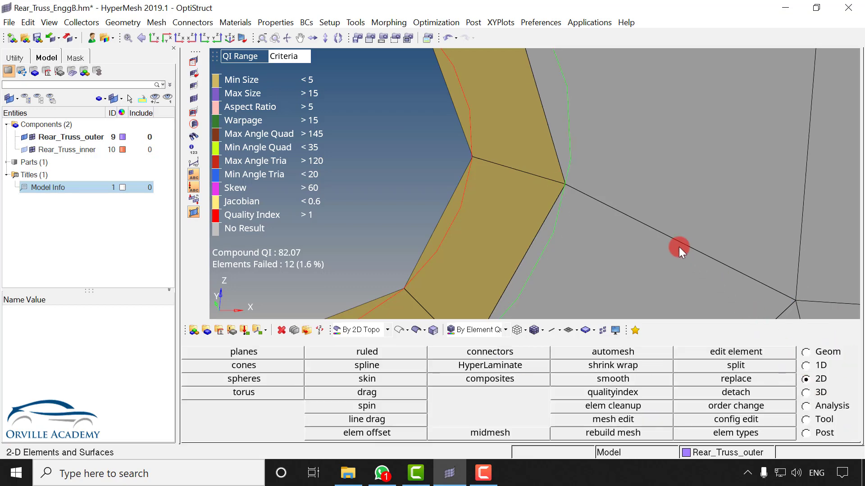
Translate the two mesh nodes at the lower bend beyond the small hole in 0.1 steps along the adjacent edge, away from its neighbouring node.
scroll(625, 226, down, 5)
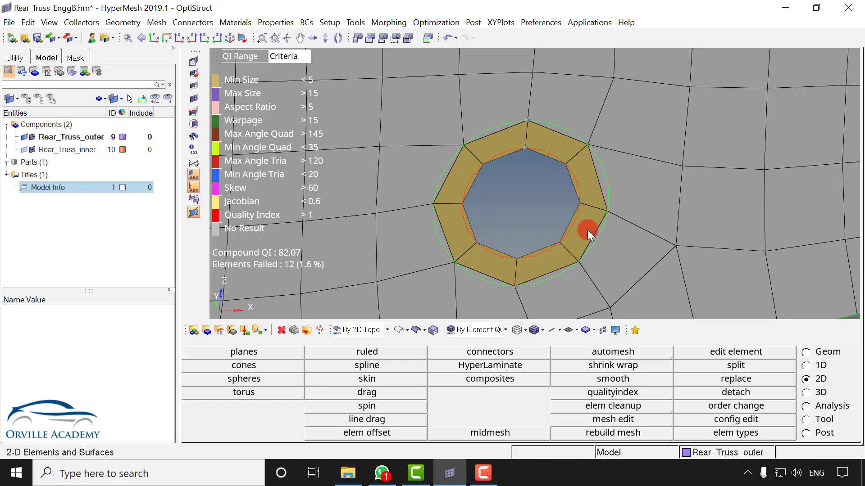
scroll(587, 230, down, 5)
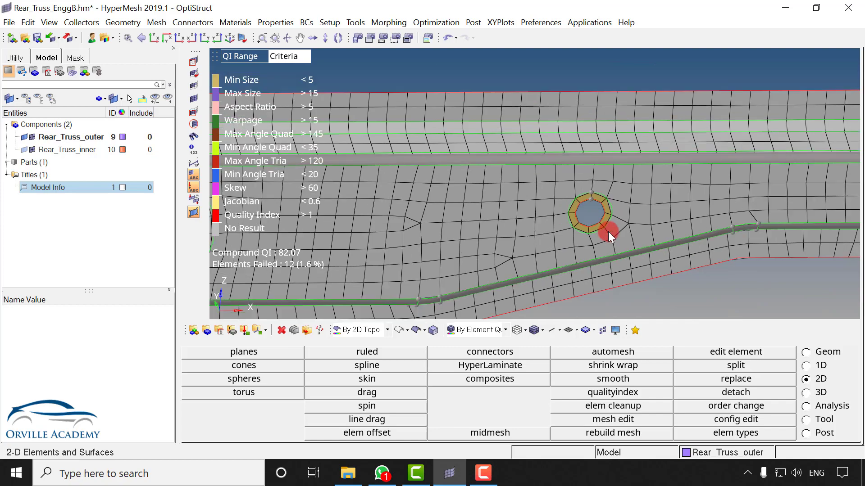
scroll(728, 217, up, 3)
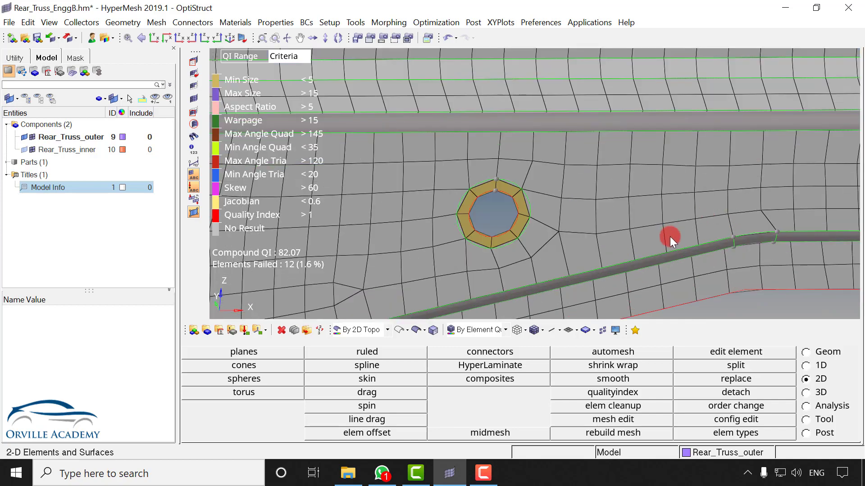
ctrl+drag(670, 236, 639, 212)
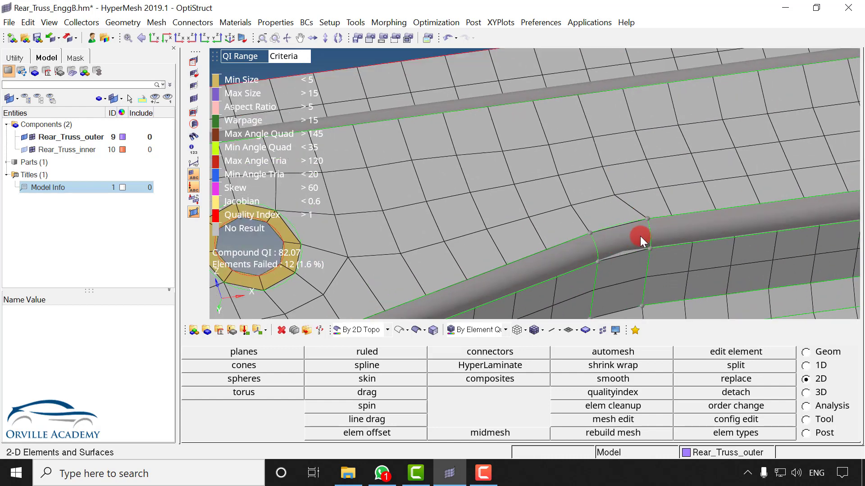
key(shift+F4)
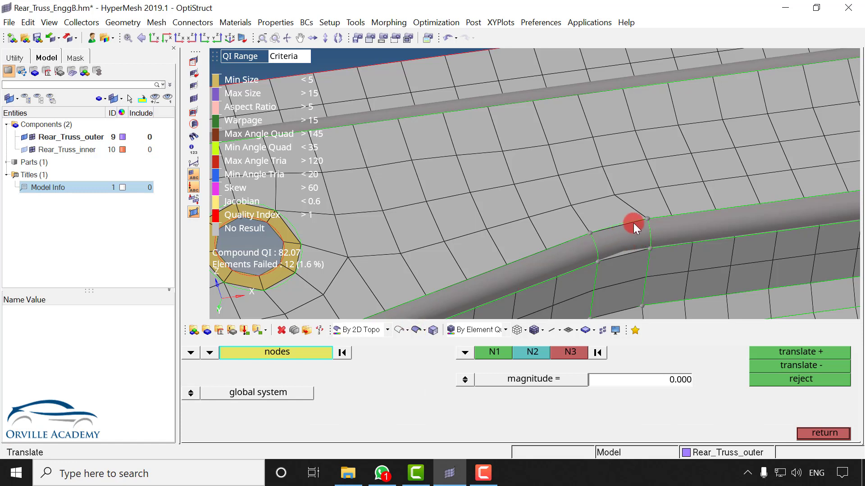
click(649, 219)
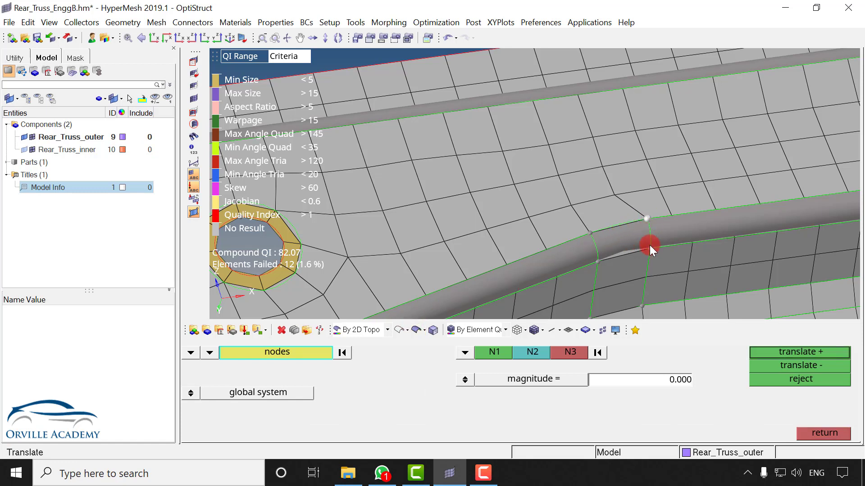
click(495, 353)
click(646, 218)
click(667, 216)
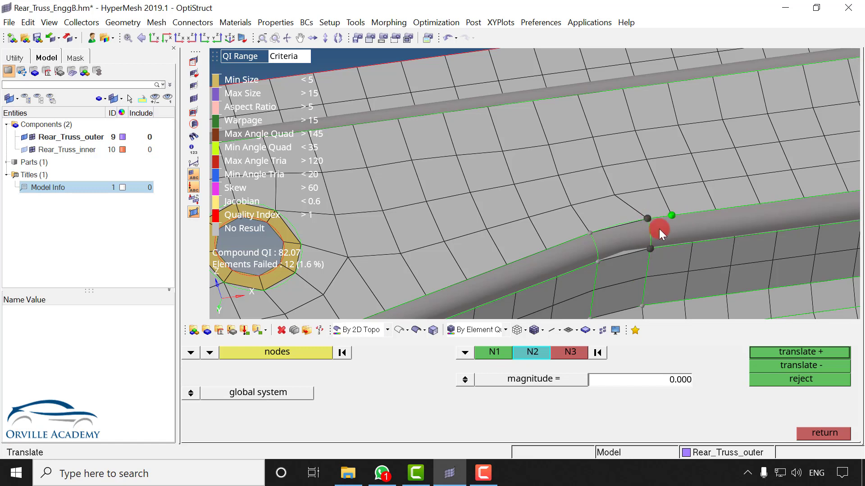
click(658, 229)
double_click(683, 380)
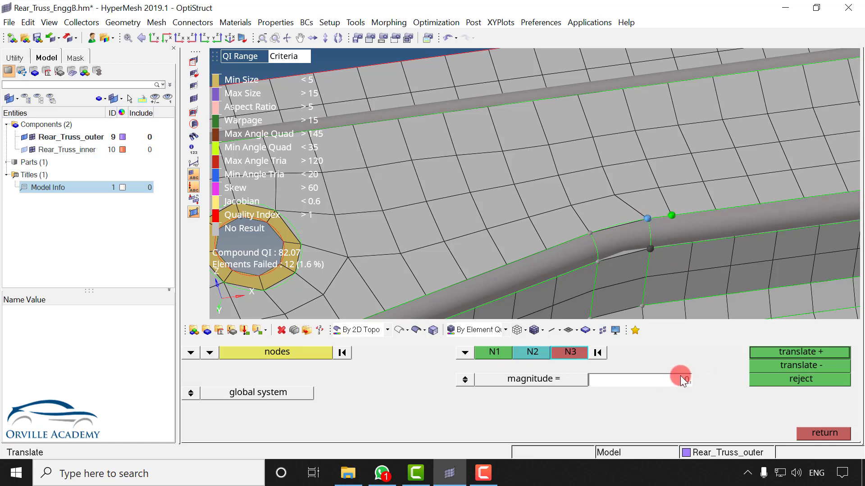
text(0.1)
click(796, 350)
click(796, 350)
click(798, 351)
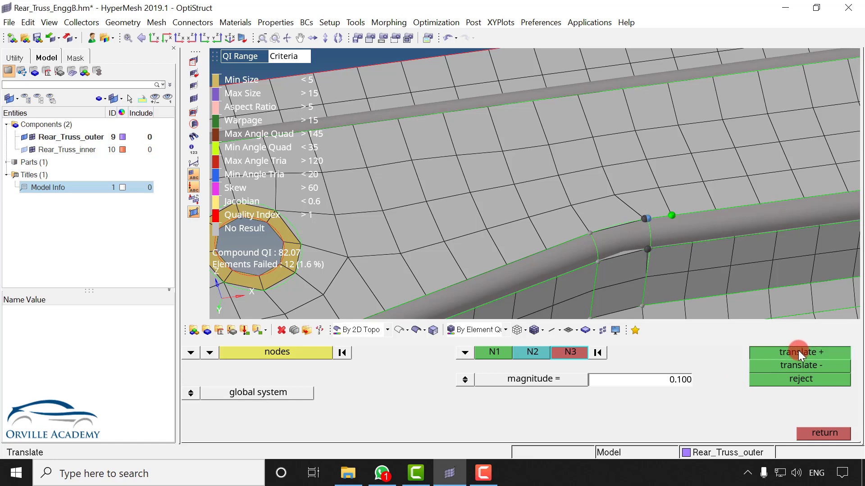
click(798, 350)
click(799, 350)
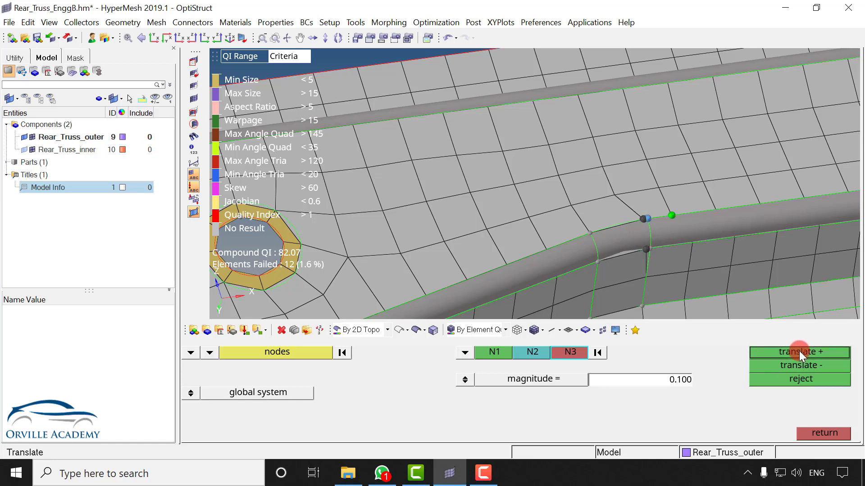
click(795, 350)
click(806, 433)
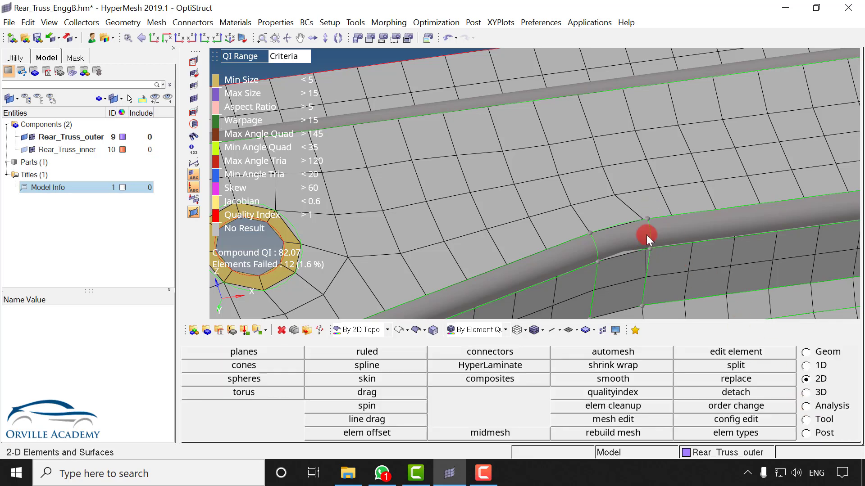
Create a centre node for the large hole from three mesh nodes on its meshed edge.
scroll(624, 201, down, 5)
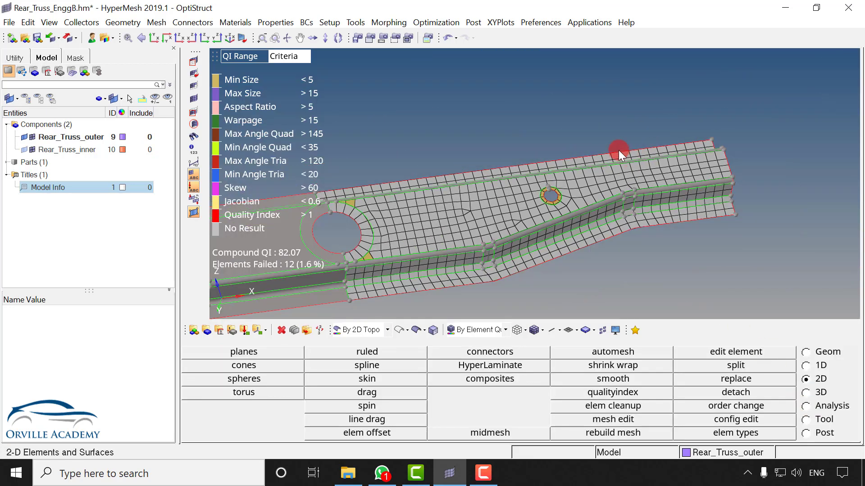
ctrl+drag(588, 182, 623, 143)
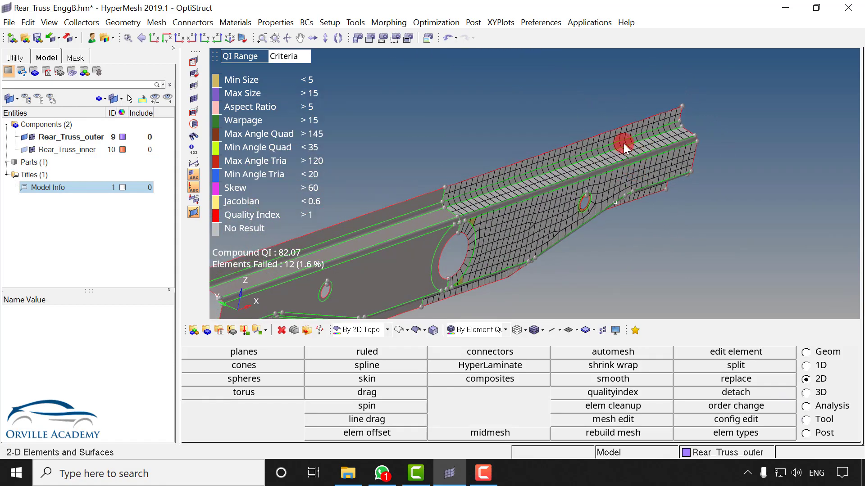
ctrl+right_drag(537, 212, 695, 153)
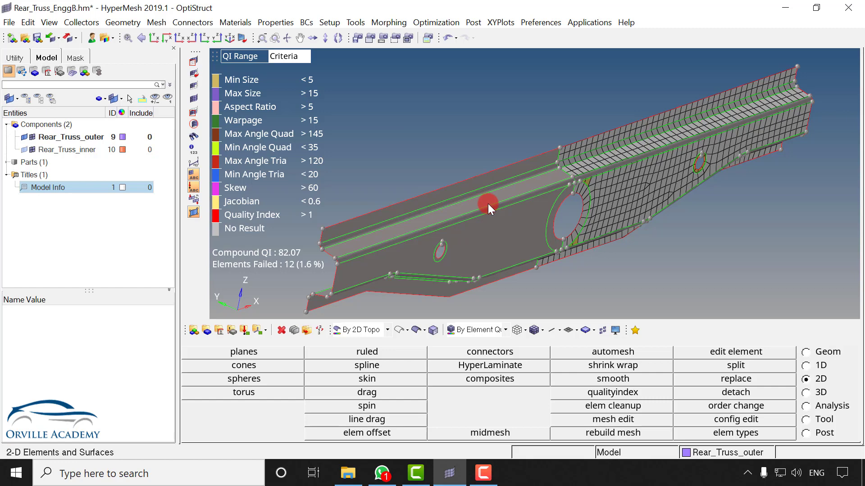
key(F4)
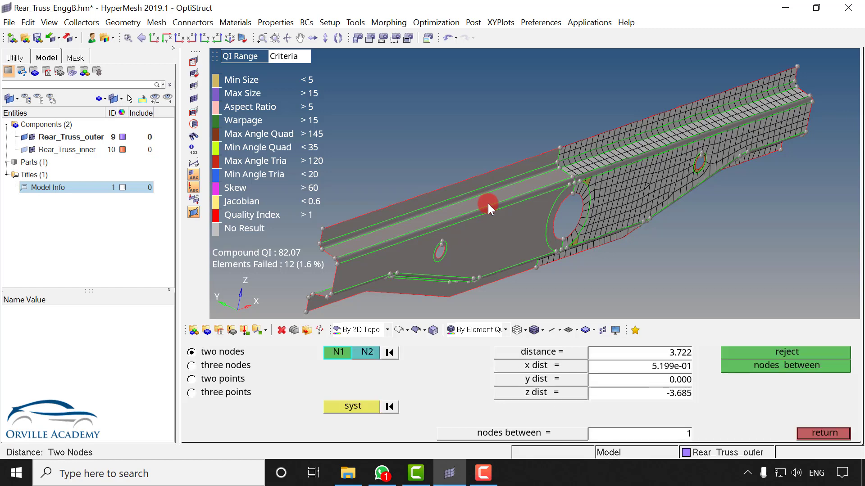
click(215, 367)
scroll(585, 207, up, 5)
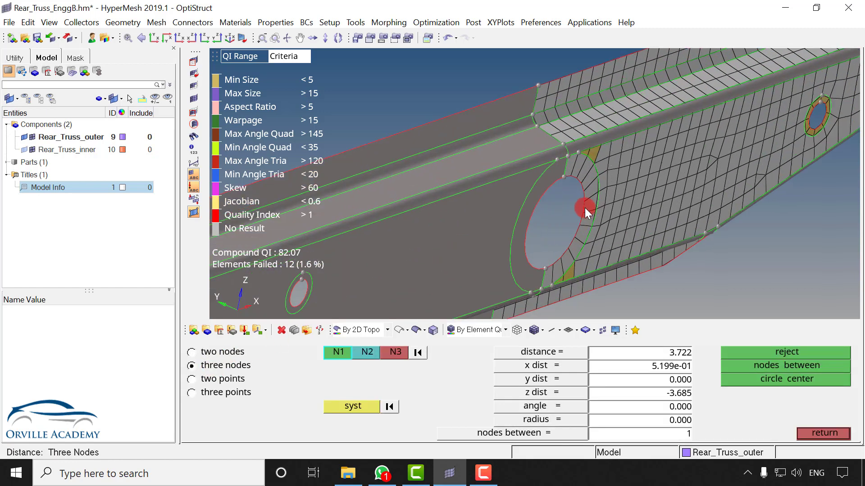
click(582, 215)
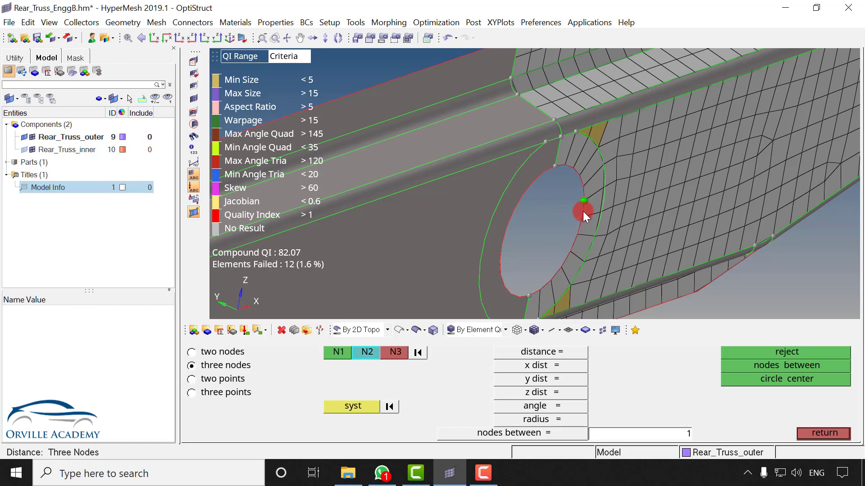
click(576, 234)
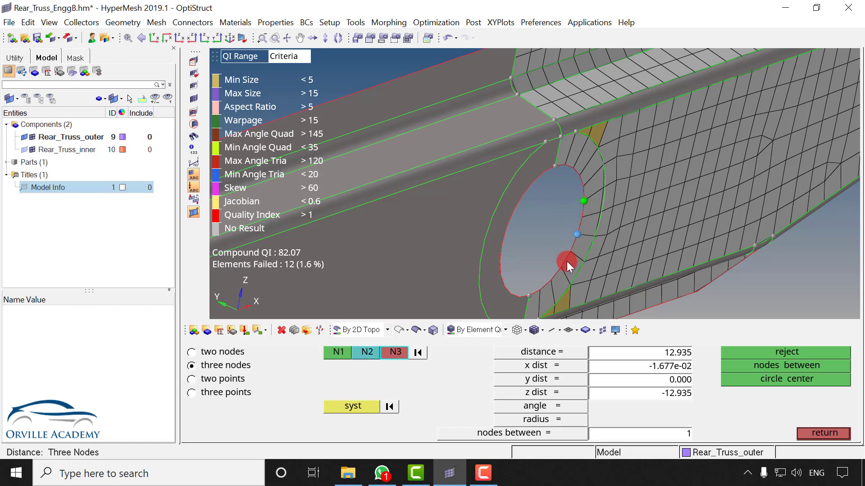
click(561, 266)
click(759, 380)
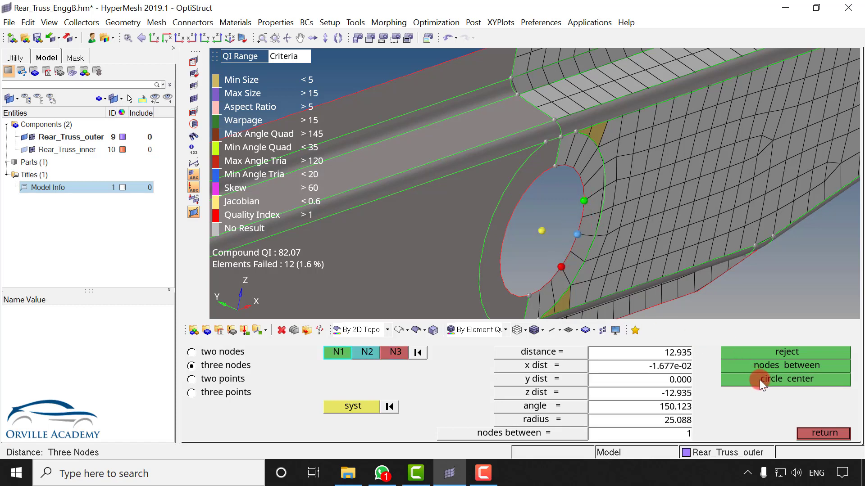
click(816, 430)
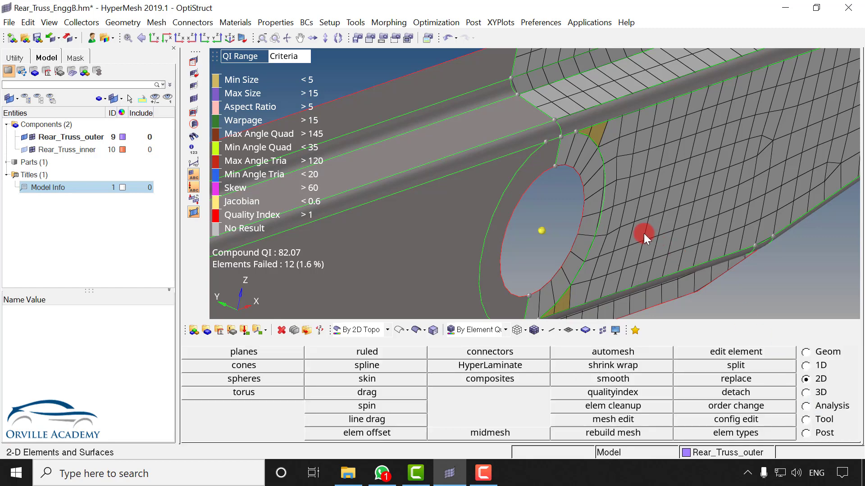
Set up a reflection of all displayed elements along the x-axis, with the large hole's centre node as base.
scroll(644, 234, down, 5)
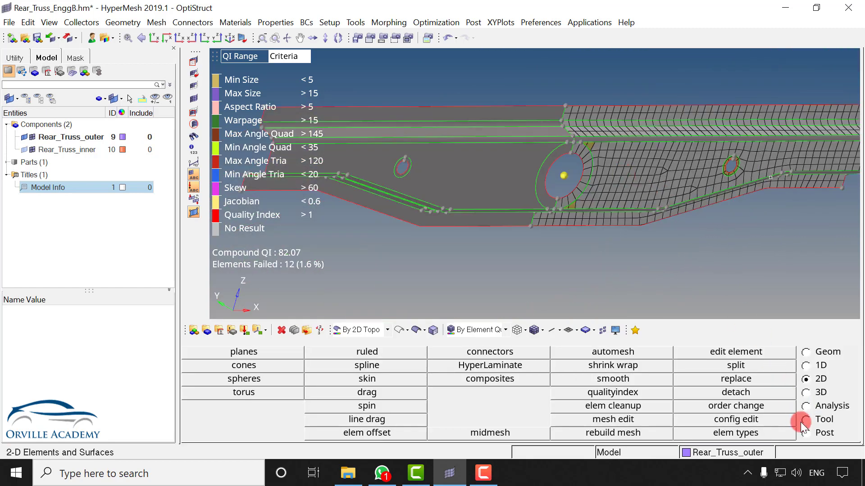
click(802, 421)
click(492, 391)
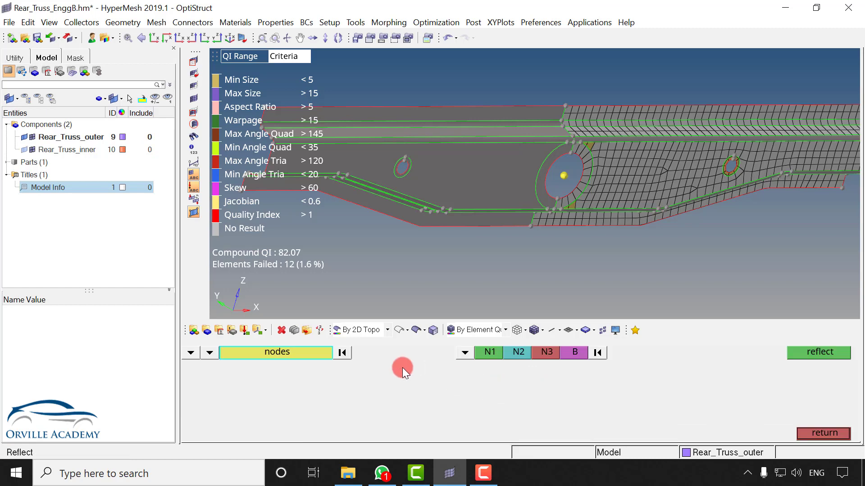
click(190, 352)
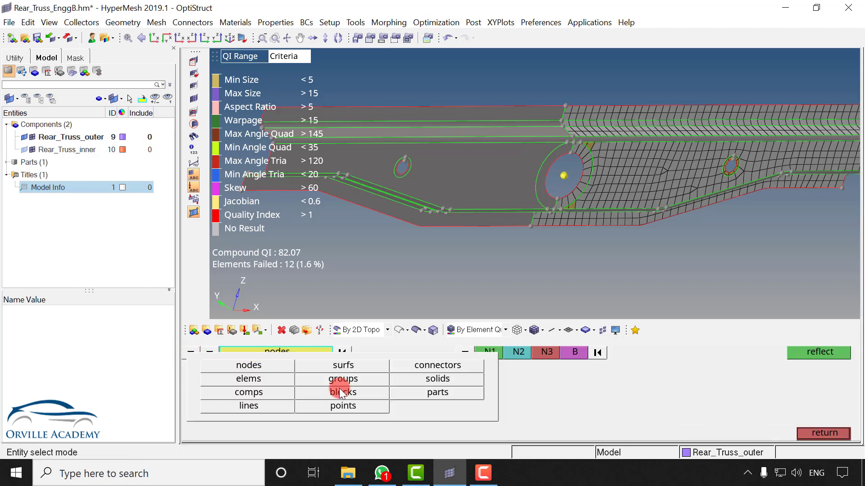
click(248, 378)
click(292, 360)
click(301, 380)
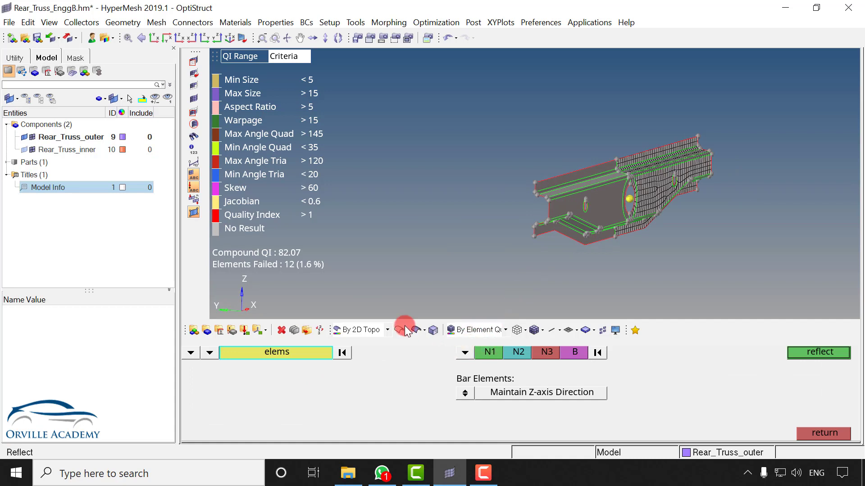
click(696, 162)
click(466, 352)
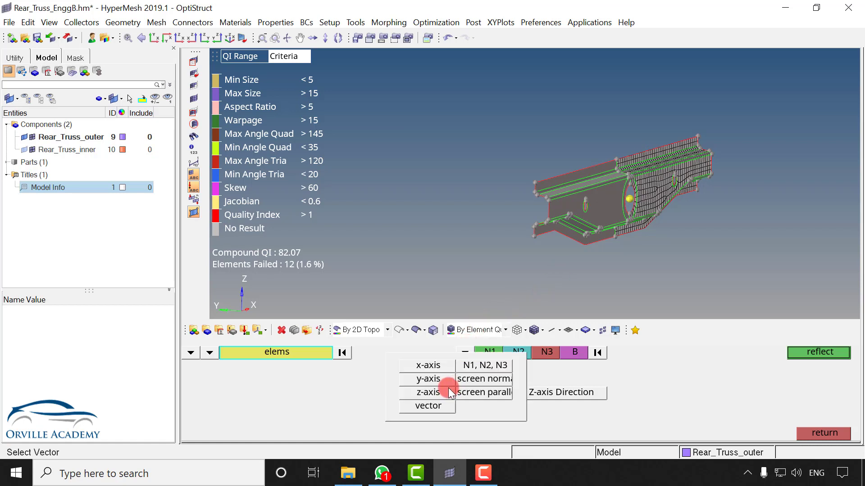
click(432, 367)
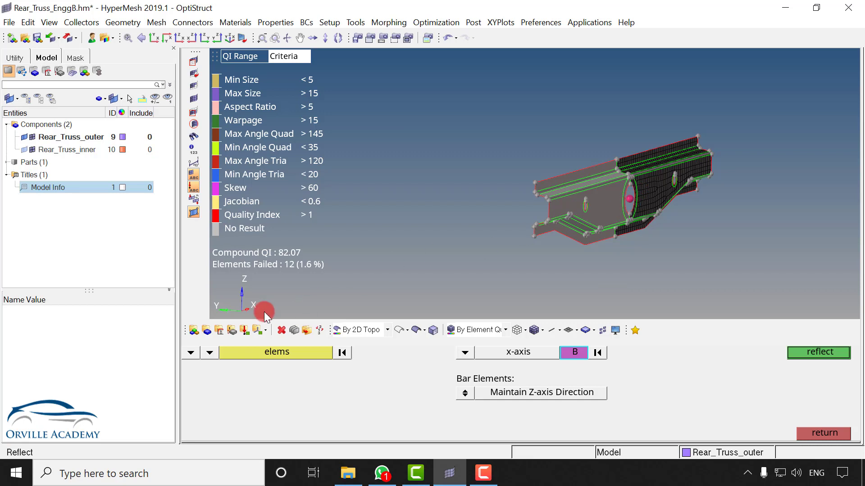
Duplicate the selected elements and reflect the copies onto the unmeshed half of the truss.
click(273, 352)
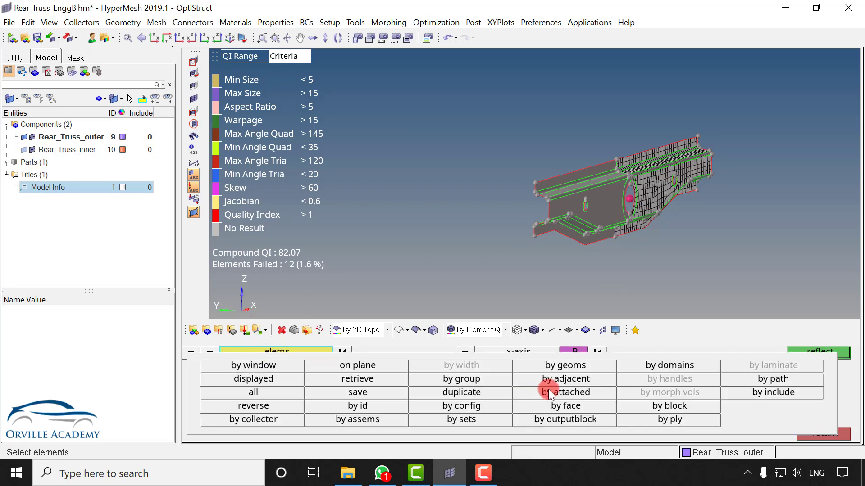
click(480, 391)
click(263, 379)
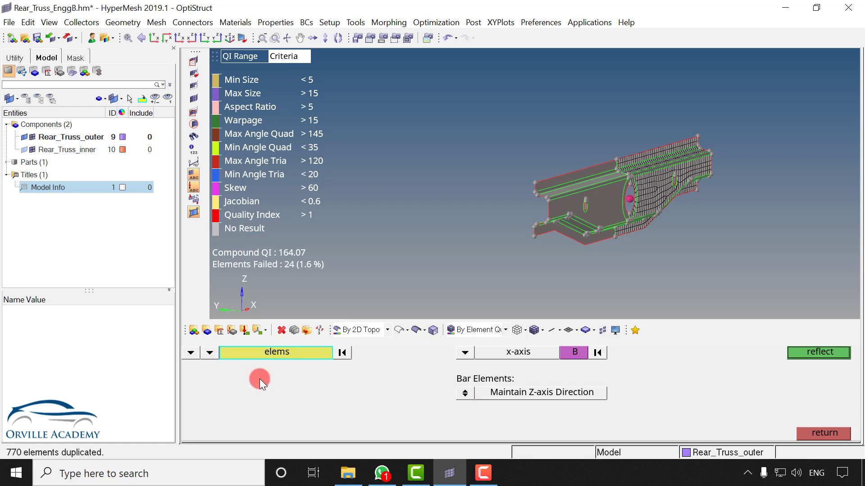
click(817, 351)
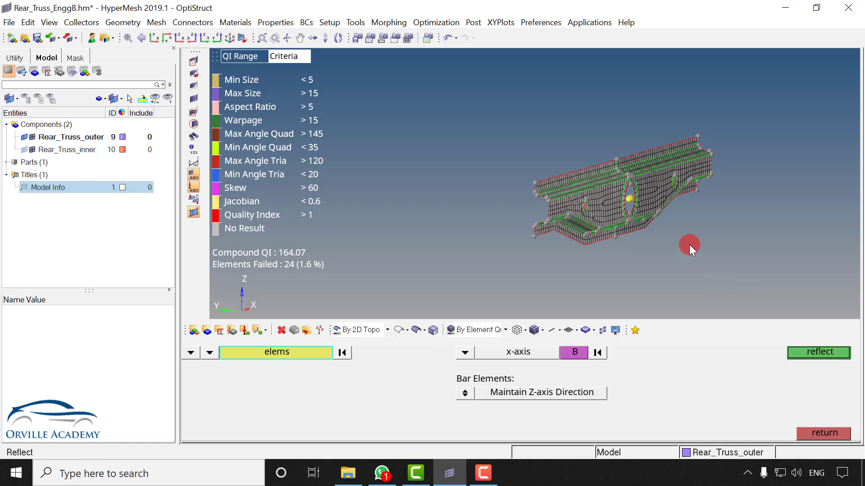
Inspect the reflected mesh around the small hole and the large hole at the truss's centre.
scroll(628, 180, up, 3)
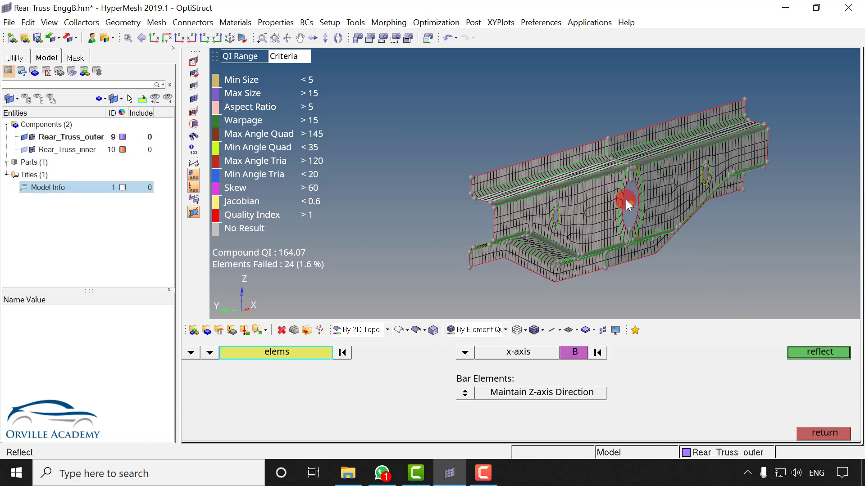
scroll(563, 217, up, 3)
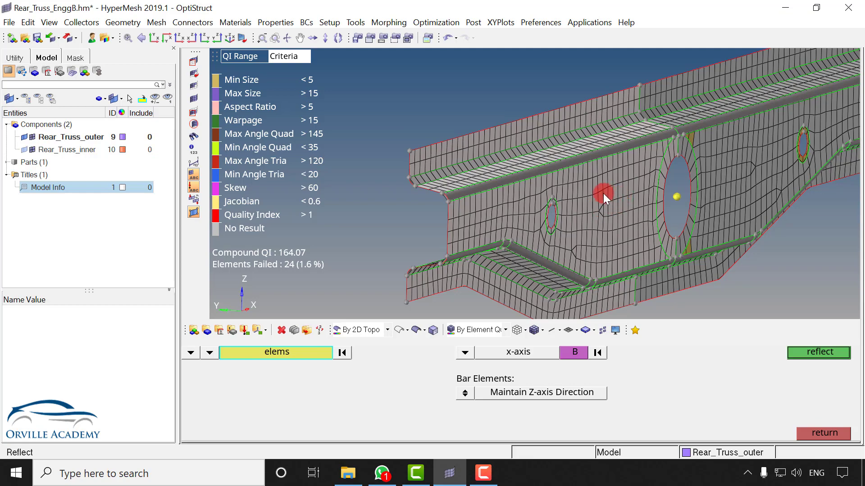
scroll(555, 204, up, 3)
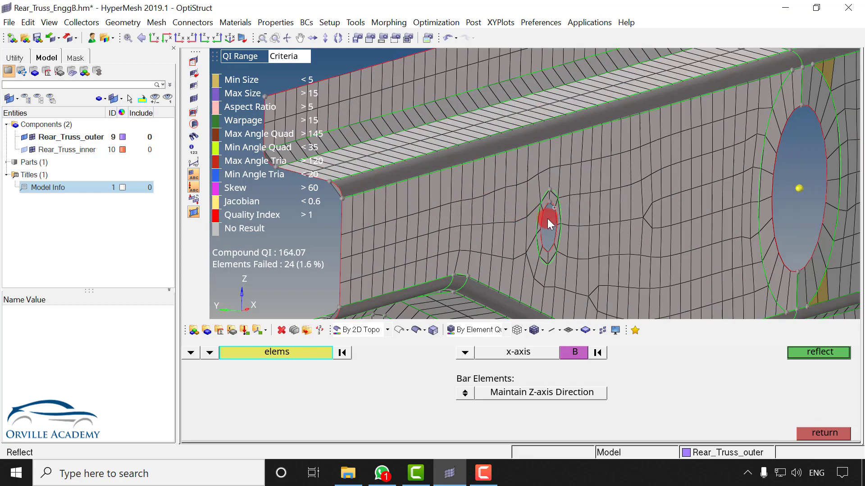
ctrl+drag(546, 218, 513, 134)
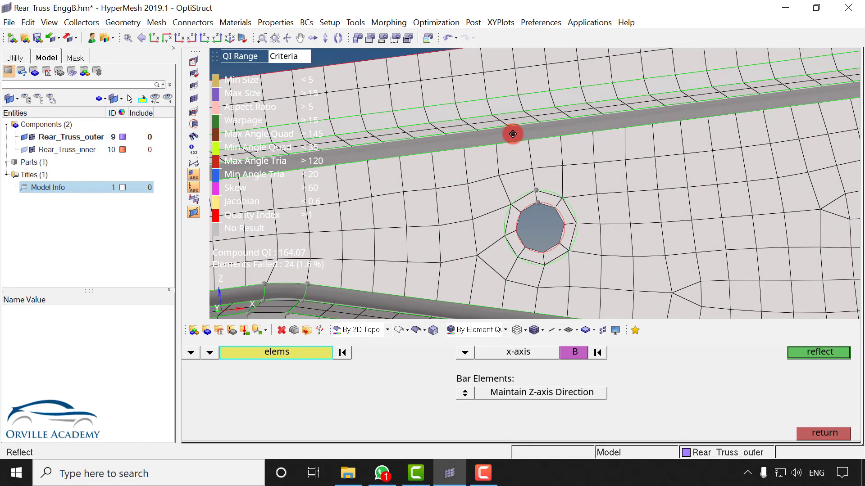
click(495, 203)
ctrl+drag(435, 163, 553, 193)
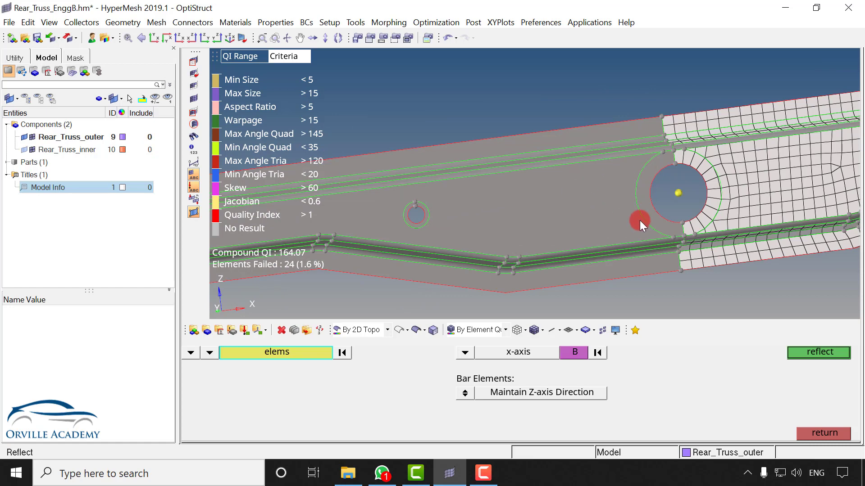
Reflect duplicates of the meshed half's elements along the x-axis about the large hole's centre node, placing the copies in the current component.
click(572, 352)
click(688, 188)
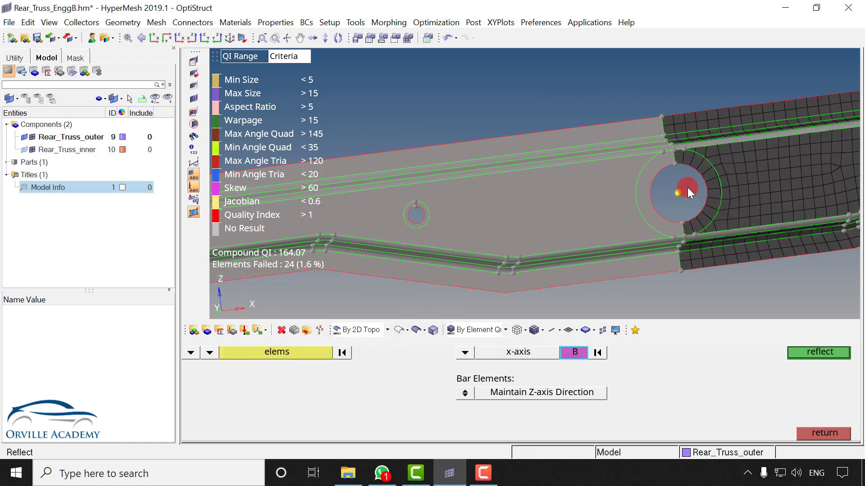
click(297, 355)
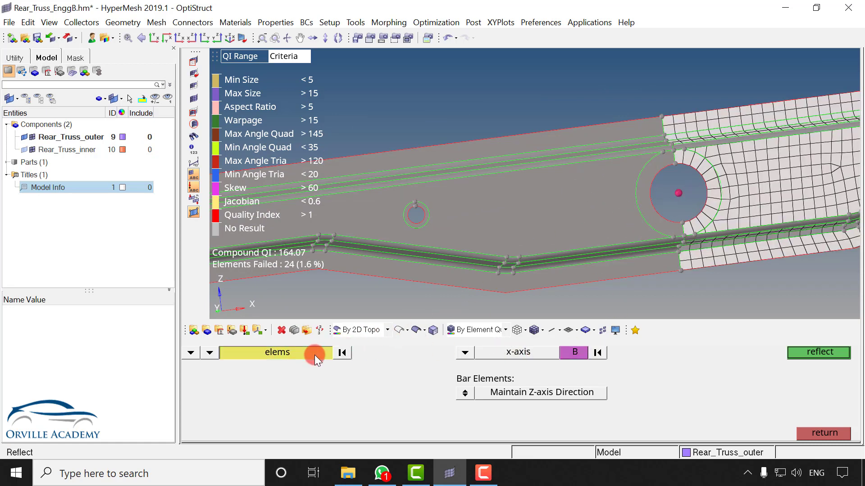
click(458, 392)
click(255, 382)
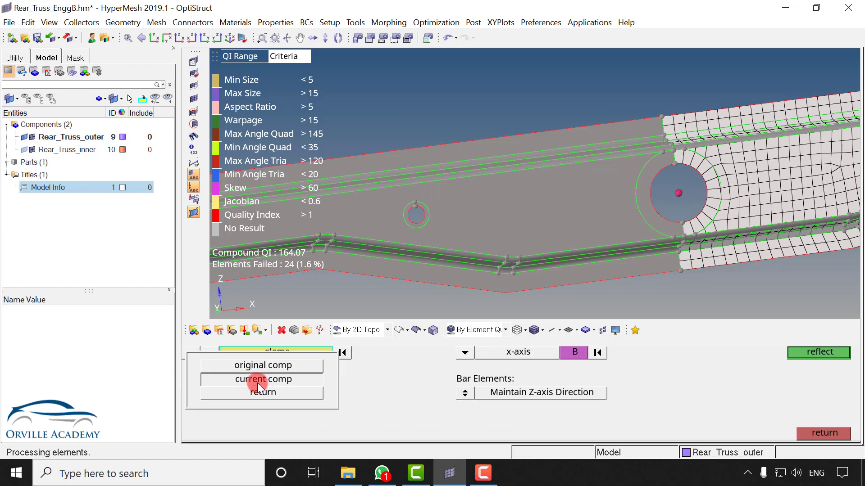
click(809, 352)
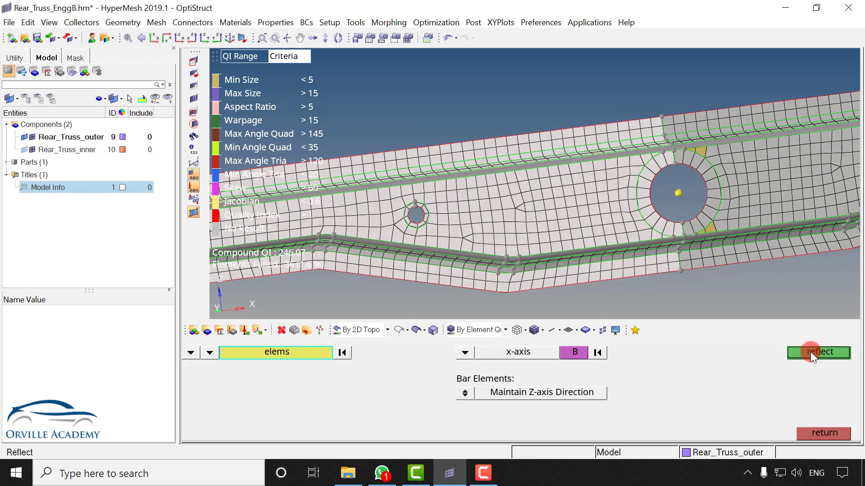
click(816, 433)
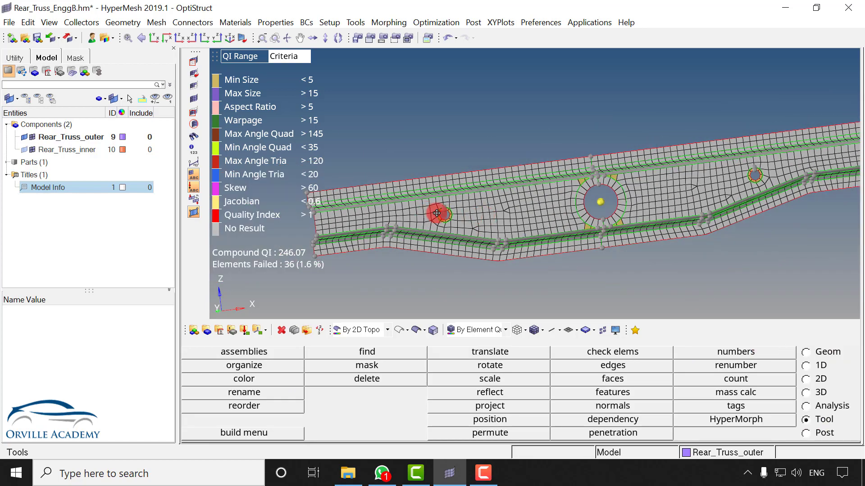
Preview and equivalence the coincident nodes of the elements around the large hole, where the two mesh halves meet.
scroll(537, 207, down, 3)
ctrl+right_drag(665, 230, 533, 231)
ctrl+drag(568, 265, 532, 277)
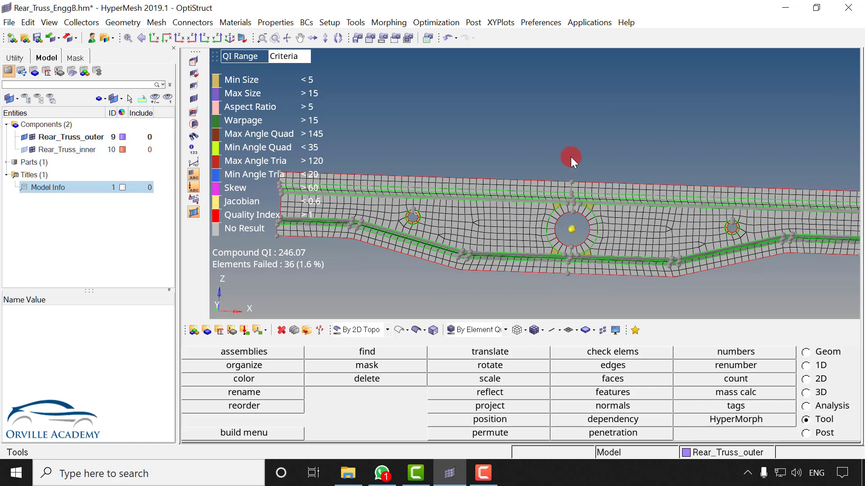
scroll(565, 252, up, 5)
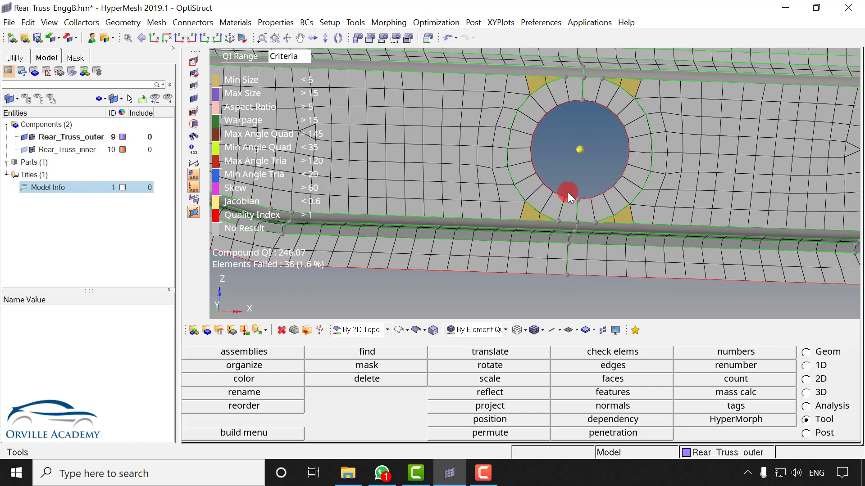
ctrl+middle_drag(543, 235, 542, 246)
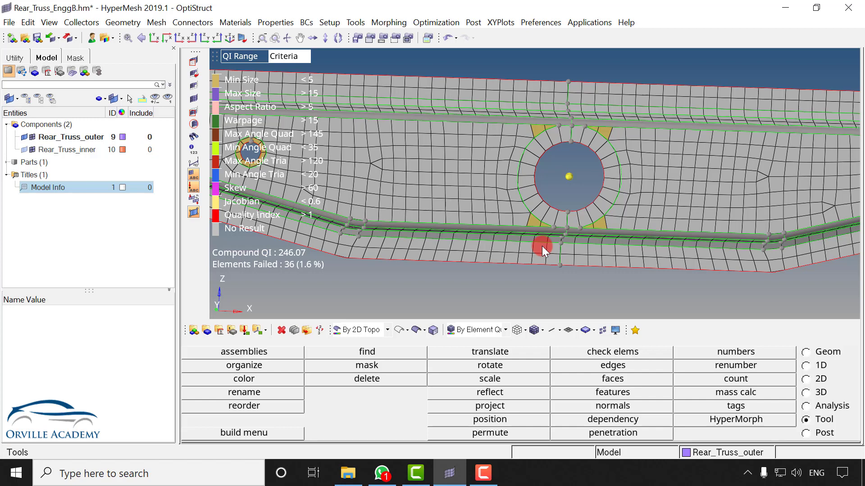
key(shift+F3)
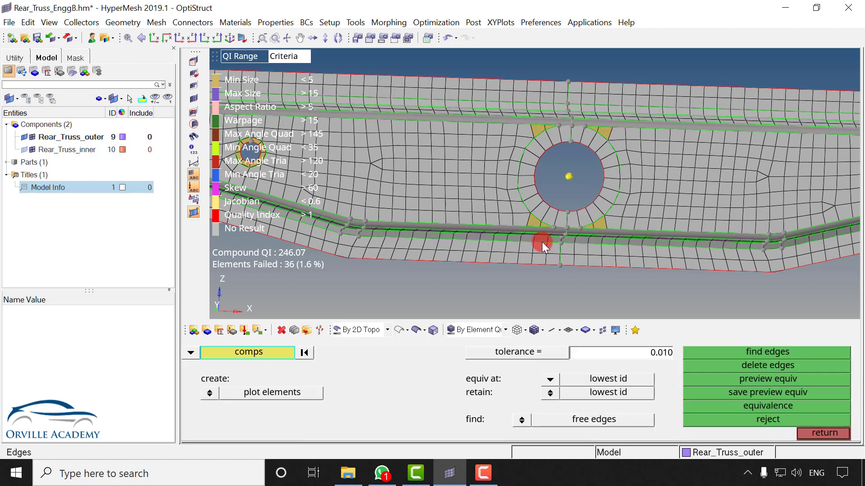
click(190, 353)
click(222, 362)
shift+drag(468, 61, 692, 278)
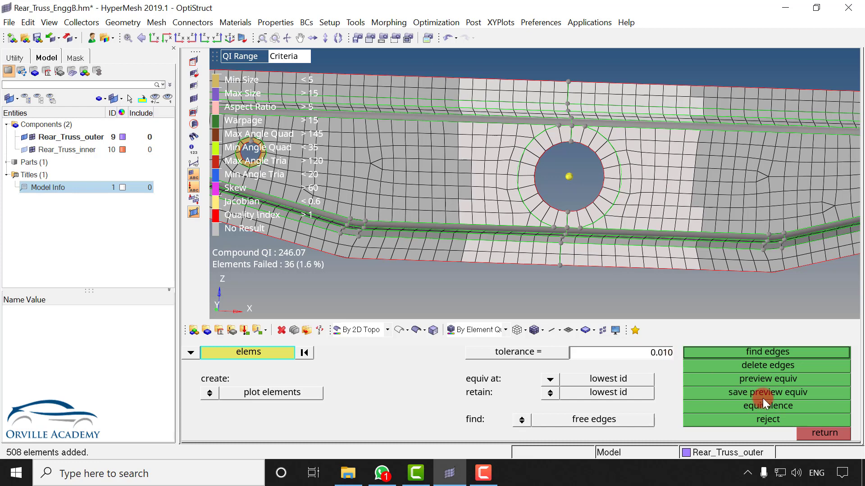
click(772, 380)
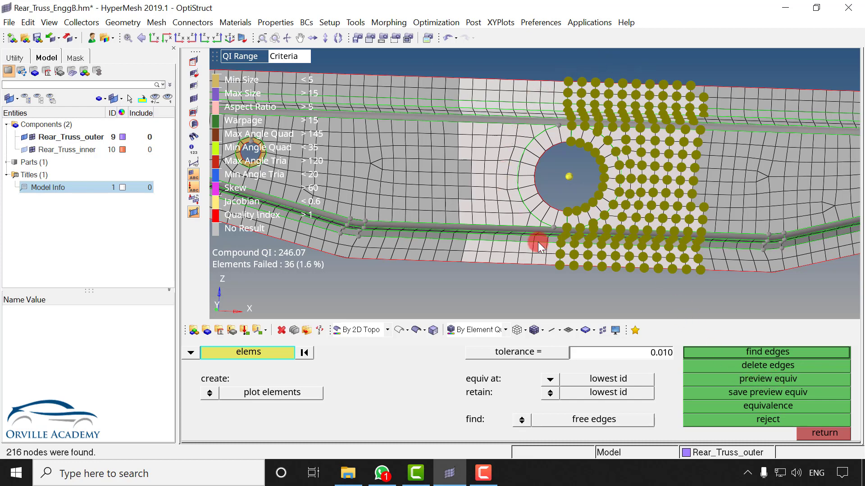
click(779, 405)
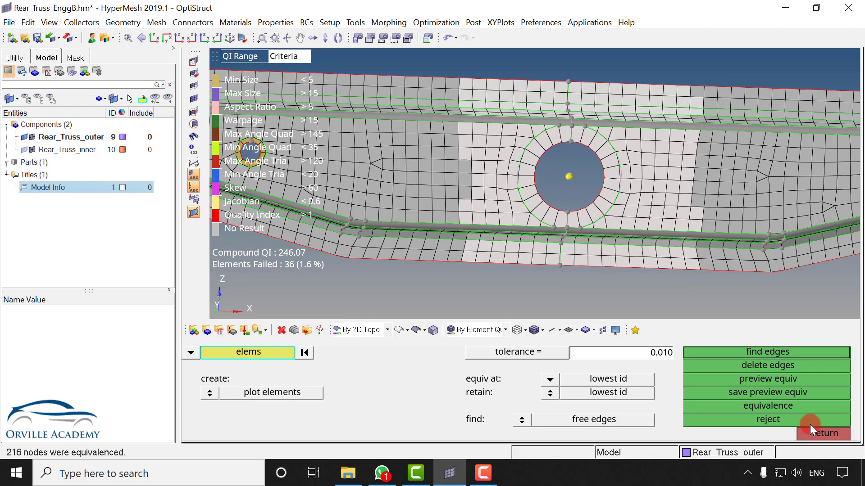
click(824, 433)
Preview and equivalence the coincident nodes of all displayed elements across the whole truss.
scroll(586, 180, down, 2)
scroll(585, 179, down, 3)
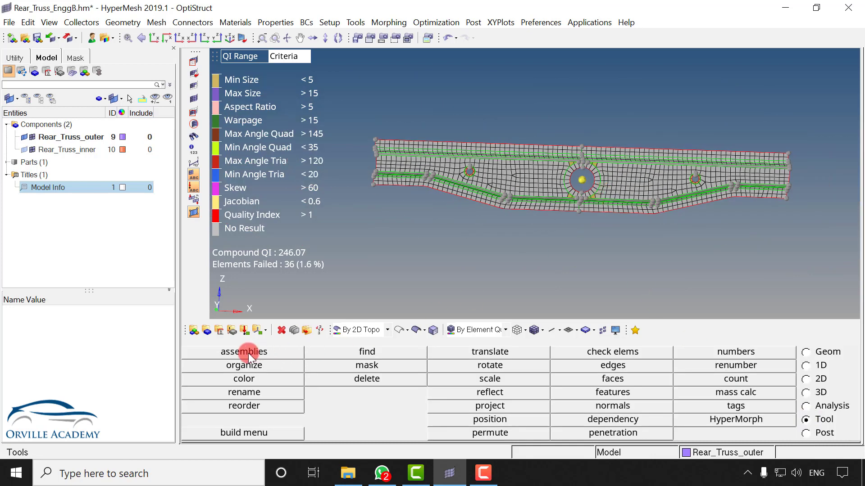
key(shift+F3)
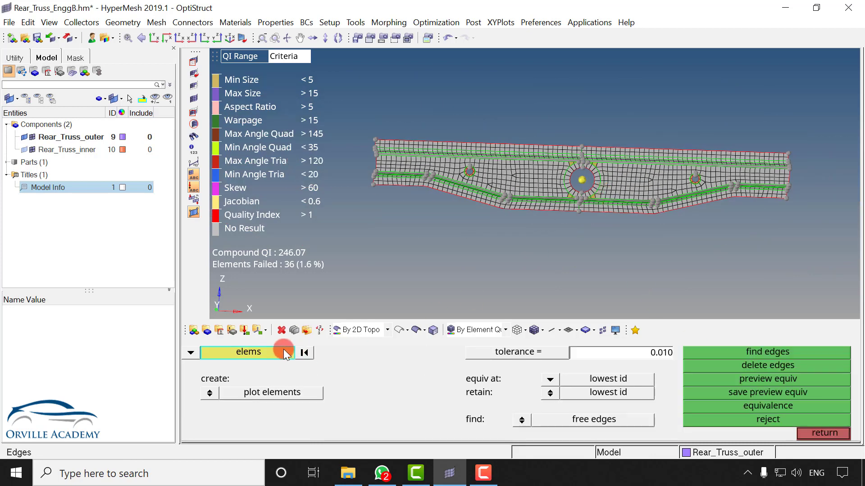
click(258, 355)
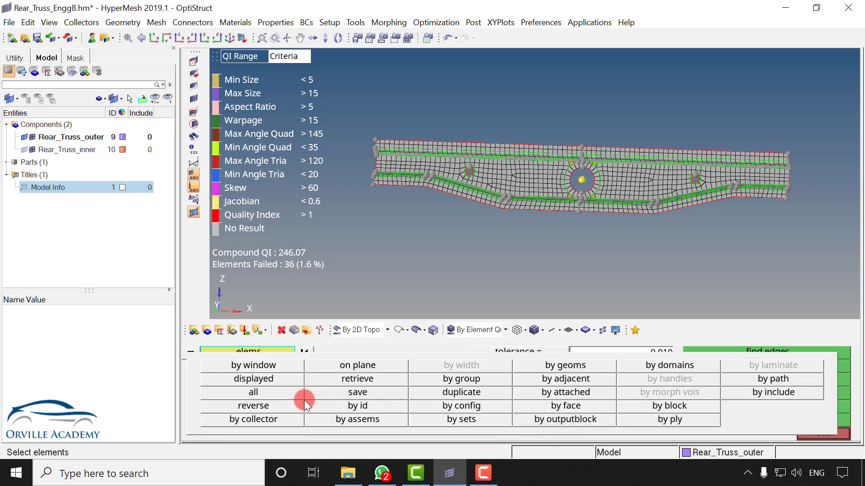
click(254, 378)
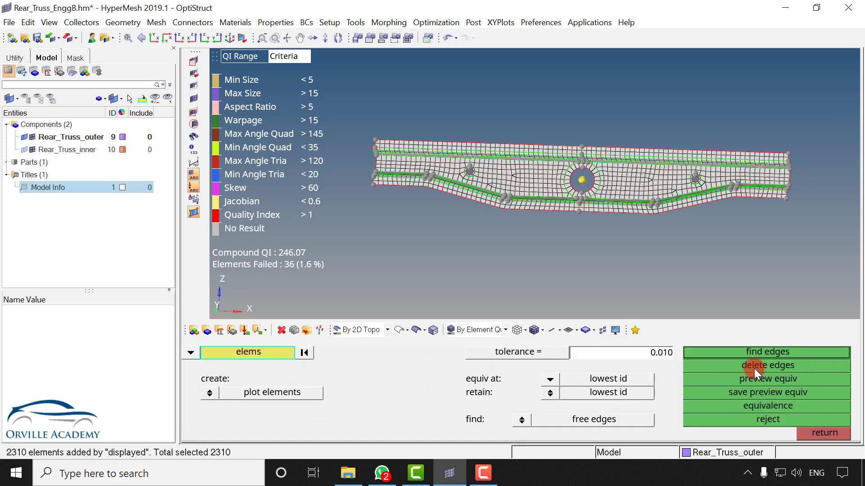
click(761, 379)
click(769, 406)
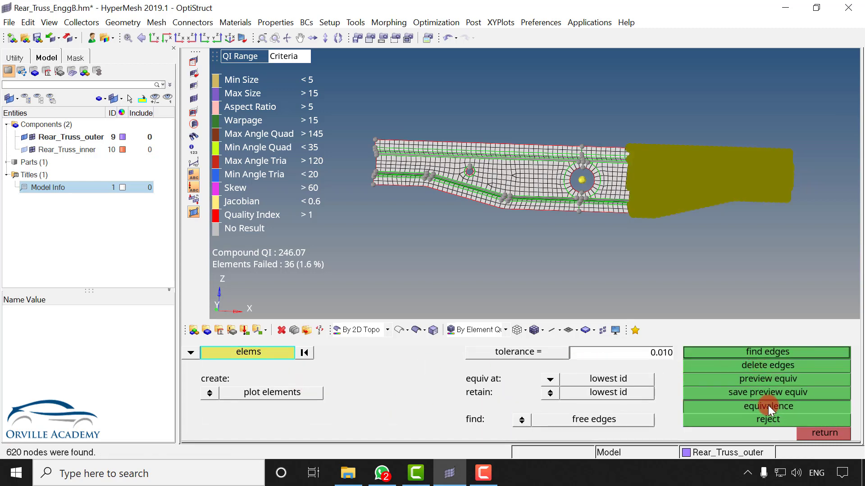
click(821, 433)
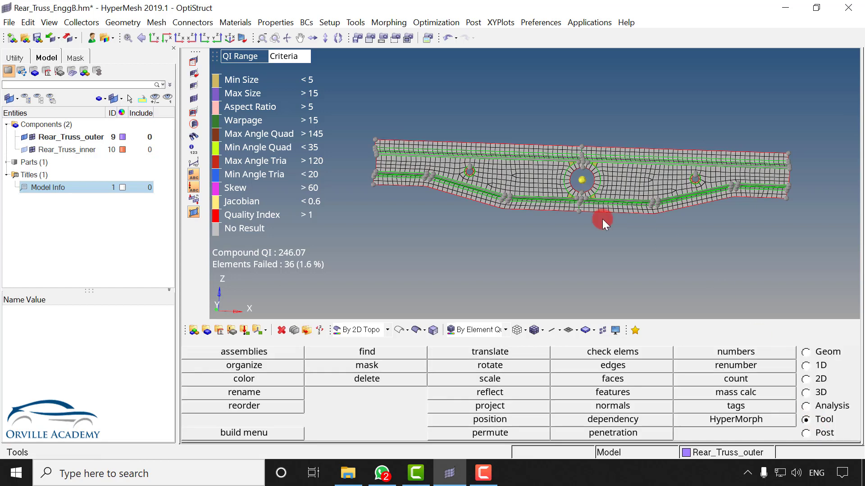
Mask everything except one element at the truss's right end and hide the Rear_Truss_outer geometry.
scroll(772, 174, up, 5)
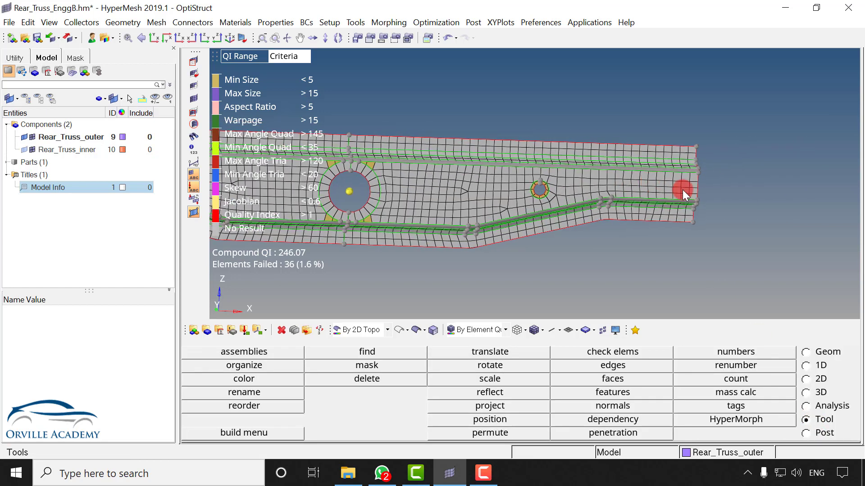
key(F5)
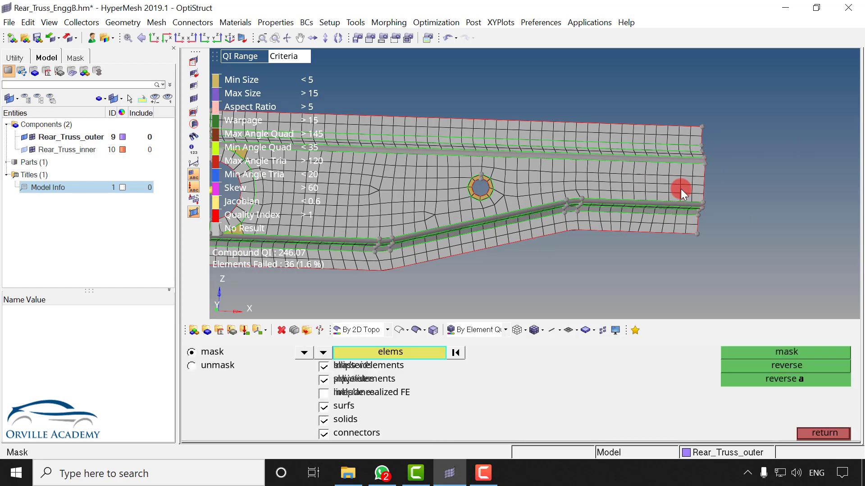
click(694, 180)
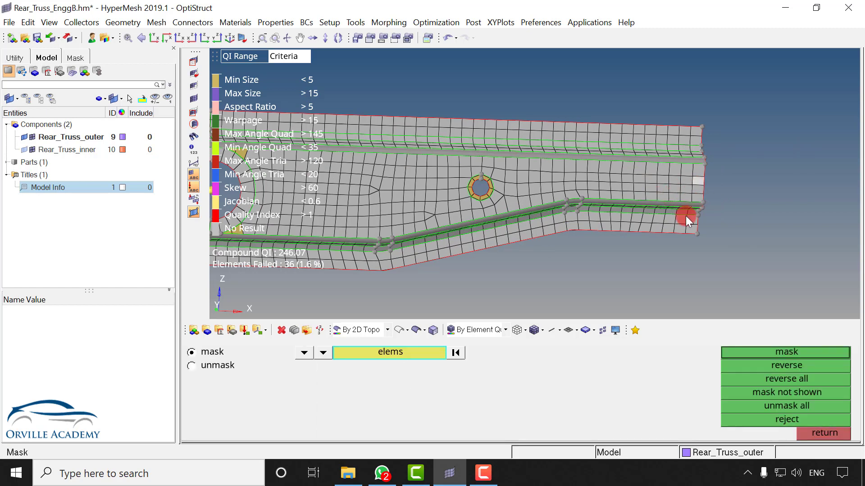
click(782, 352)
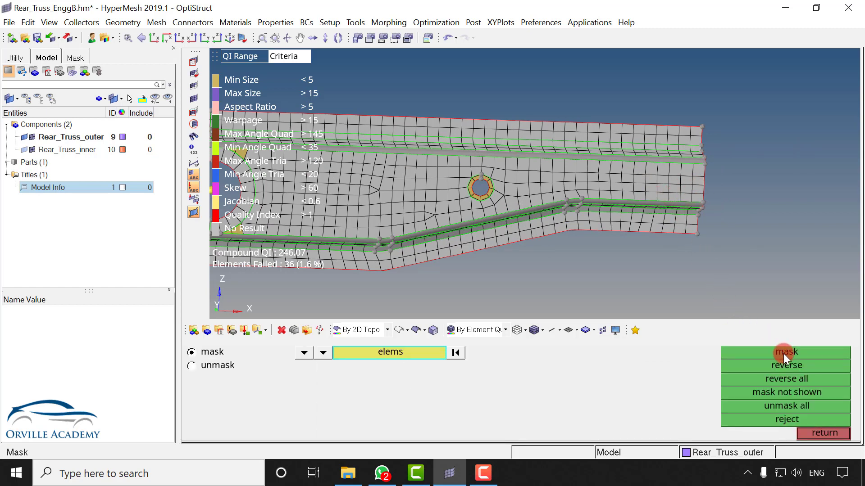
click(806, 366)
click(822, 433)
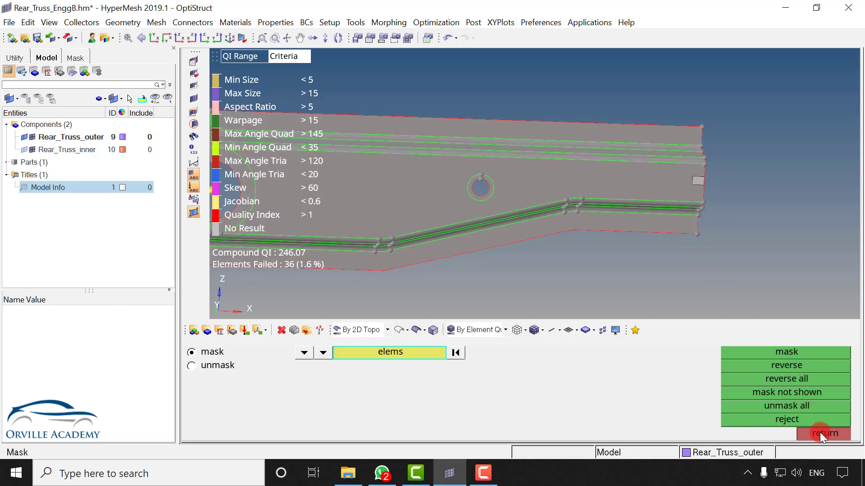
click(33, 137)
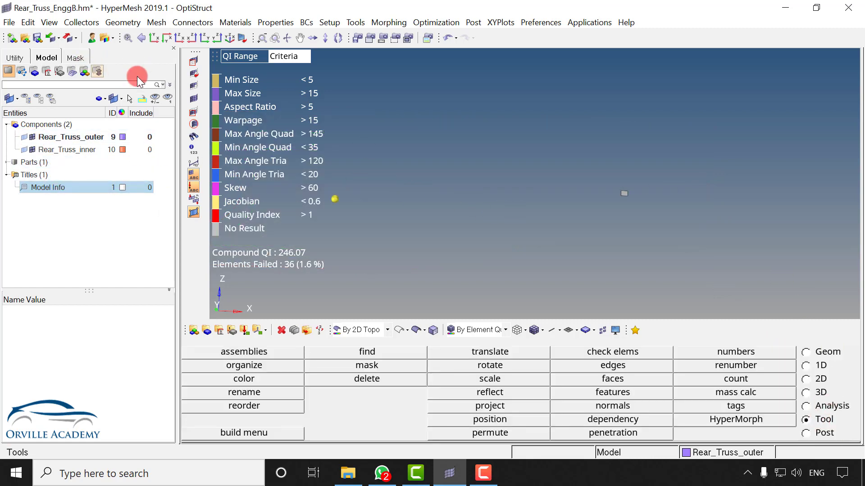
Repeatedly find attached elements, growing the displayed mesh from the right end up to the central hole to check connectivity.
click(195, 88)
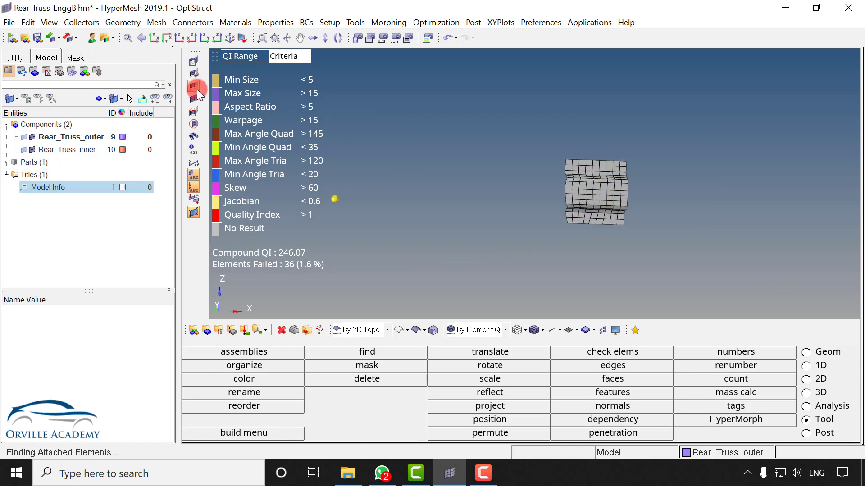
click(195, 88)
click(195, 87)
click(195, 88)
click(195, 88)
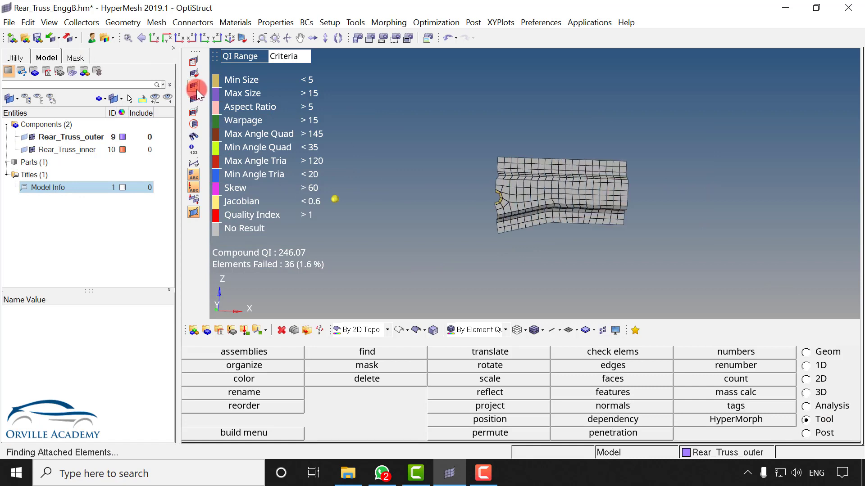
click(196, 89)
click(196, 89)
click(196, 89)
click(196, 89)
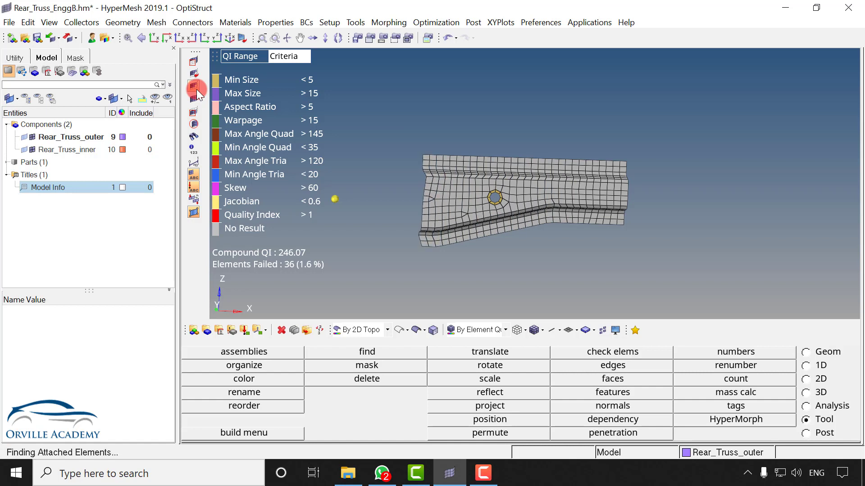
click(196, 89)
click(197, 89)
click(196, 89)
click(197, 90)
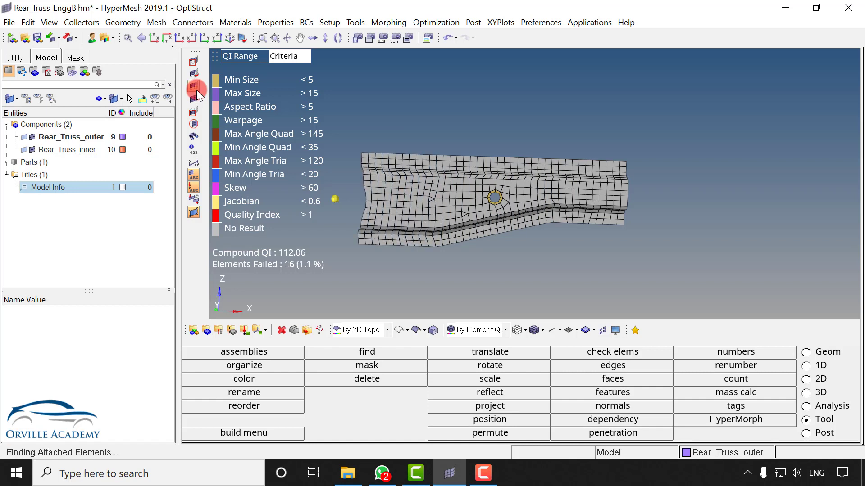
click(196, 90)
click(196, 90)
click(196, 90)
click(197, 90)
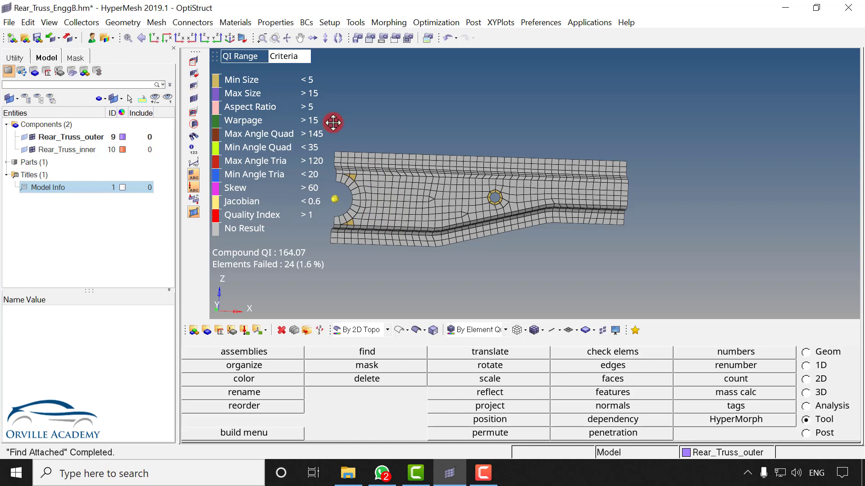
ctrl+right_drag(332, 121, 432, 137)
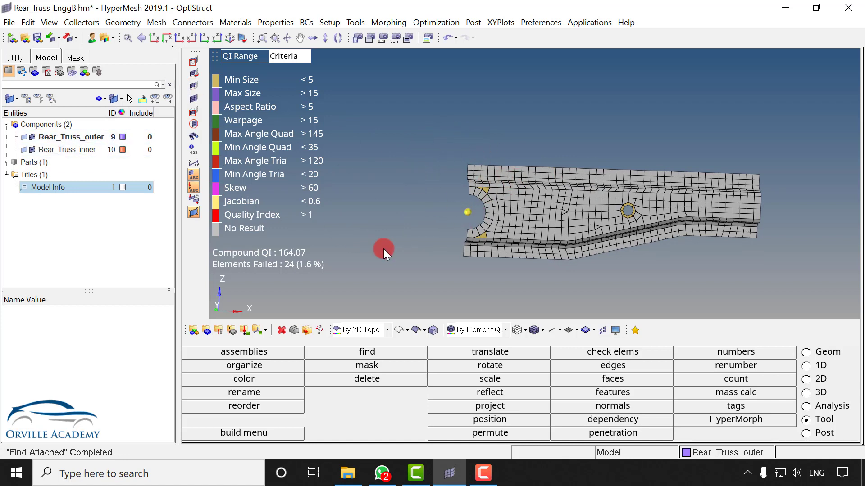
Unmask all elements of Rear_Truss_outer.
key(F5)
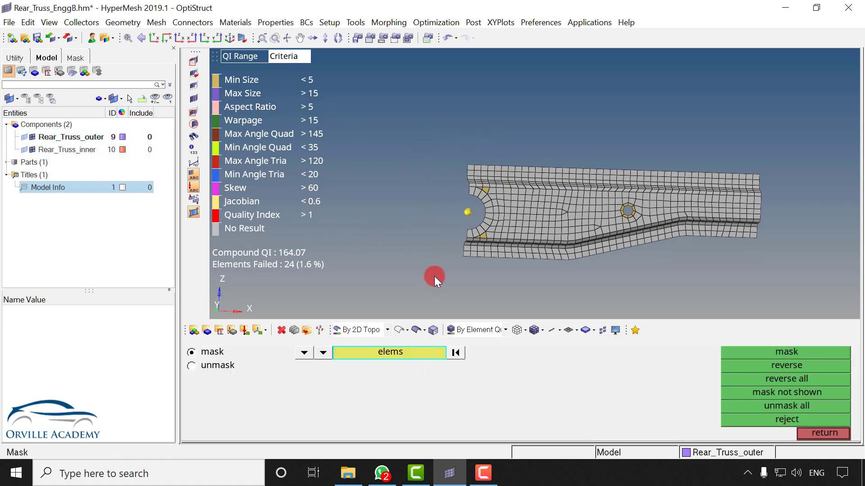
click(757, 404)
click(823, 434)
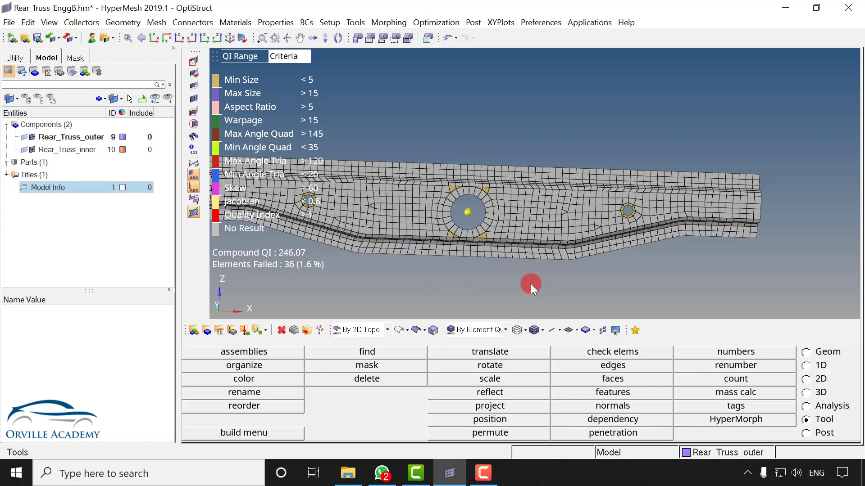
Using the Edges tool, select the elements on both sides of the vertical seam through the central hole.
scroll(493, 201, up, 5)
mouse_move(480, 204)
ctrl+mouse_down()
mouse_move(492, 227)
mouse_move(494, 96)
mouse_move(464, 214)
mouse_move(469, 199)
ctrl+mouse_up()
scroll(466, 209, up, 2)
scroll(469, 204, down, 2)
key(shift+F3)
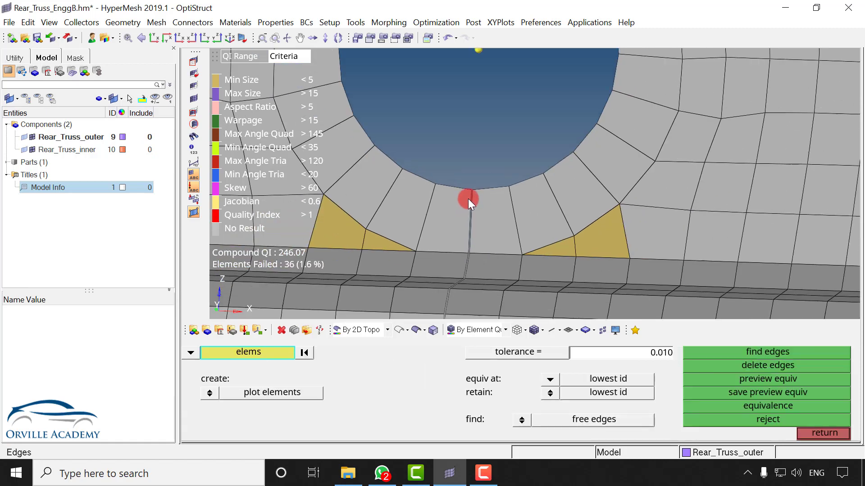
scroll(461, 189, down, 3)
shift+drag(420, 77, 473, 259)
scroll(456, 164, up, 2)
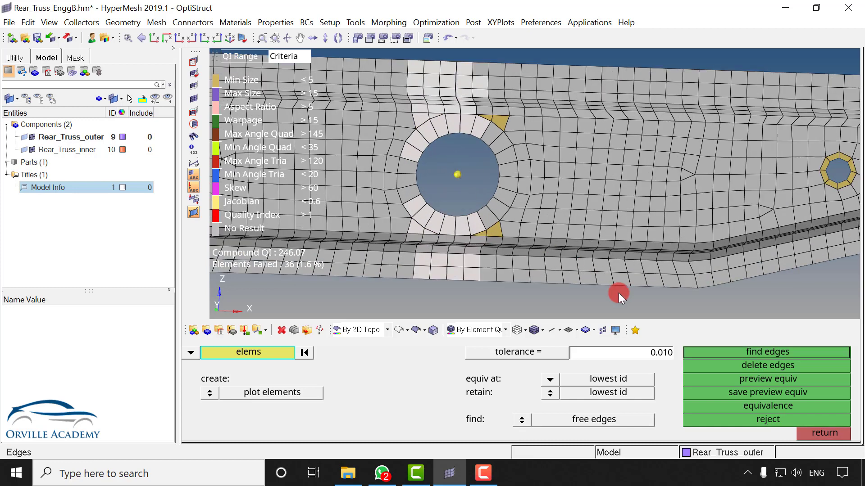
Preview coincident nodes on the selected elements with a tolerance of 0.1, and again with a tolerance of 1.
text(0.0)
key(BackSpace)
text(1)
click(762, 380)
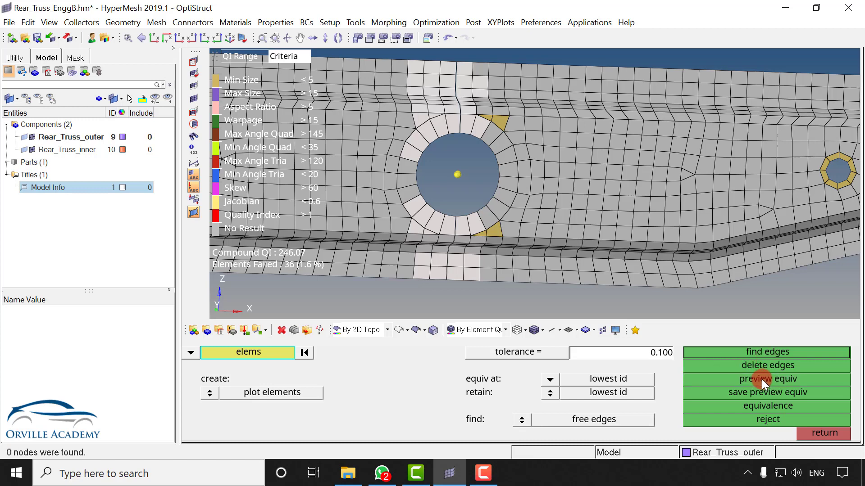
click(660, 353)
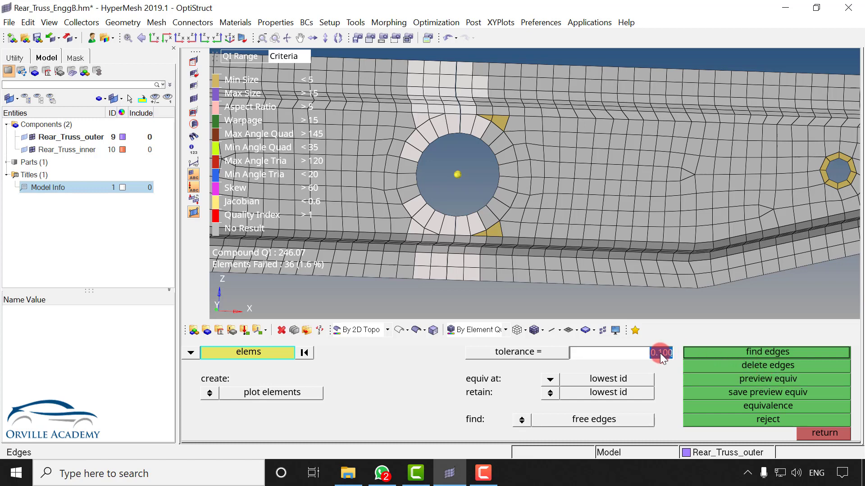
click(755, 378)
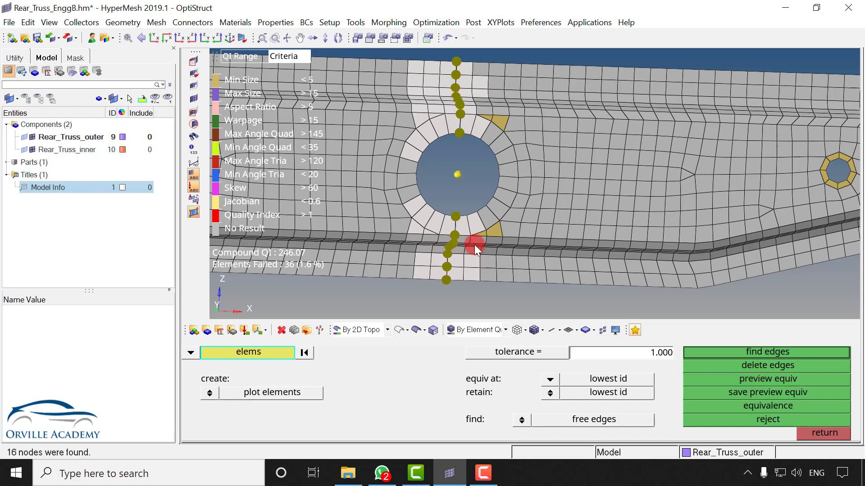
scroll(447, 79, up, 5)
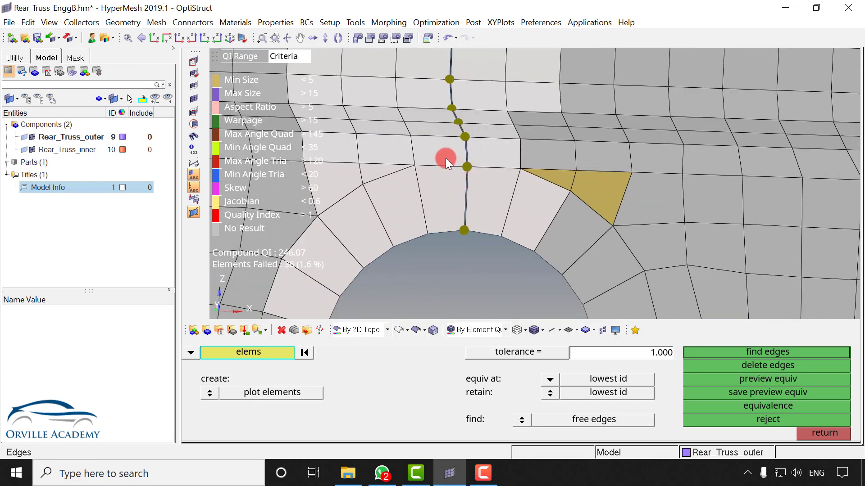
ctrl+scroll(456, 202, down, 4)
ctrl+right_drag(470, 251, 443, 172)
Equivalence the previewed nodes to stitch the mesh along the central seam and close the Edges tool.
click(773, 408)
scroll(447, 136, up, 3)
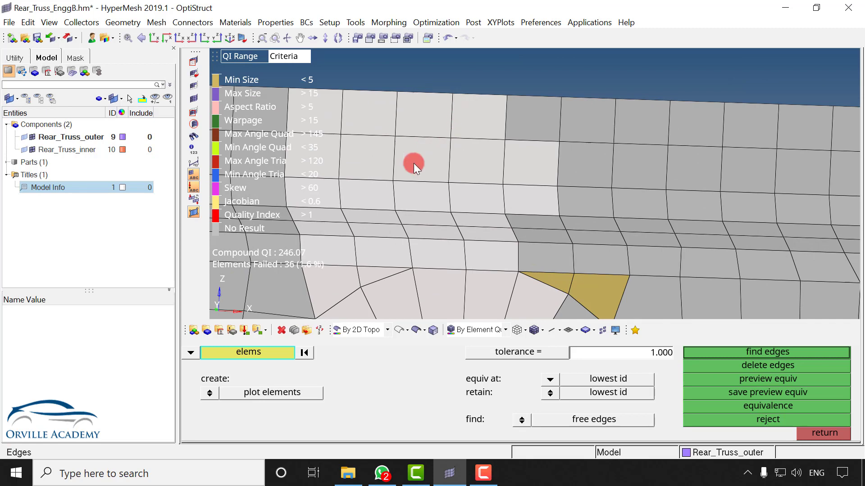
scroll(465, 186, down, 2)
scroll(475, 275, down, 2)
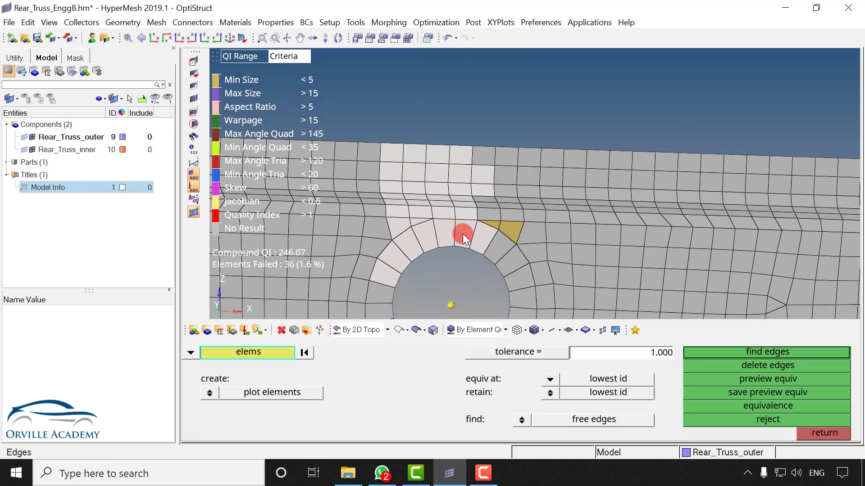
ctrl+right_drag(463, 233, 495, 139)
scroll(487, 147, down, 2)
click(824, 433)
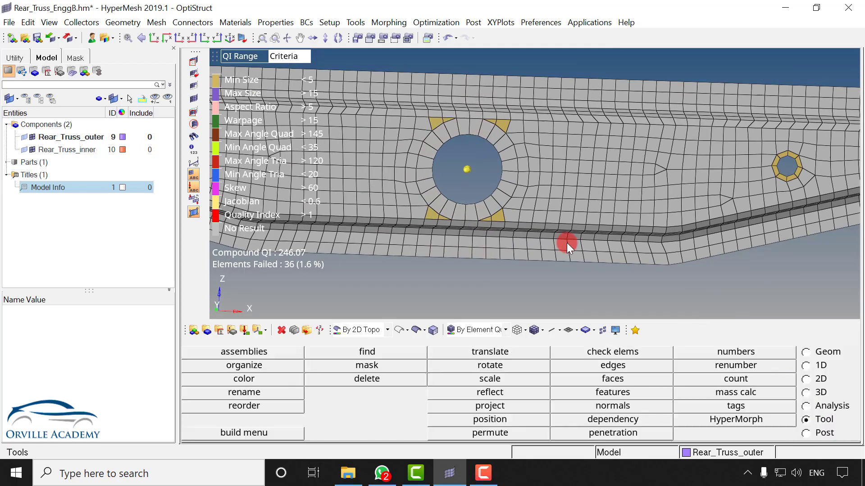
Hide the Rear_Truss_outer mesh and show the Rear_Truss_inner geometry.
ctrl+drag(456, 199, 423, 192)
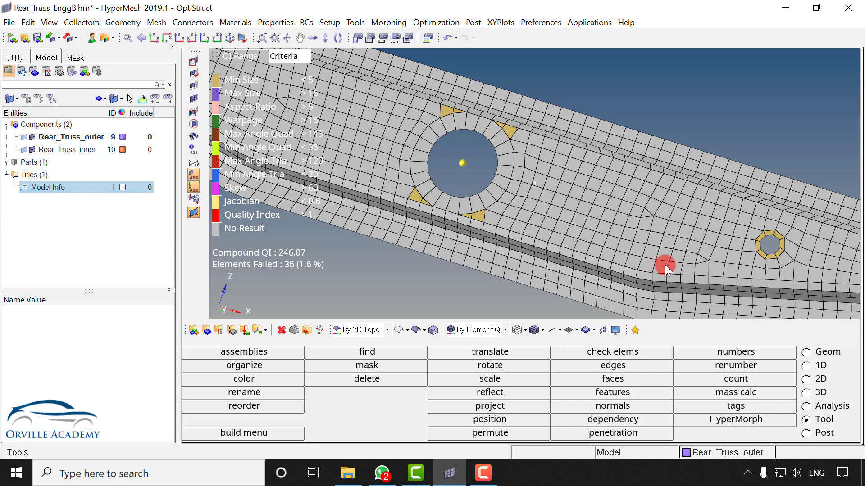
ctrl+drag(499, 215, 464, 128)
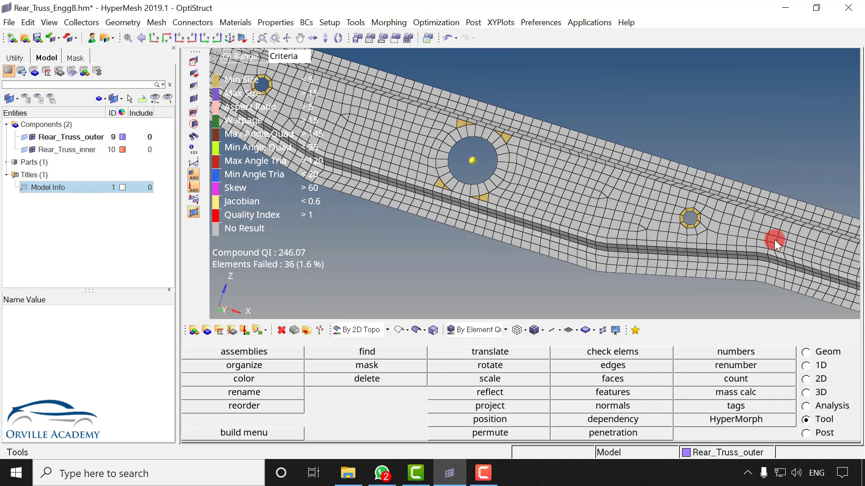
ctrl+drag(774, 239, 635, 194)
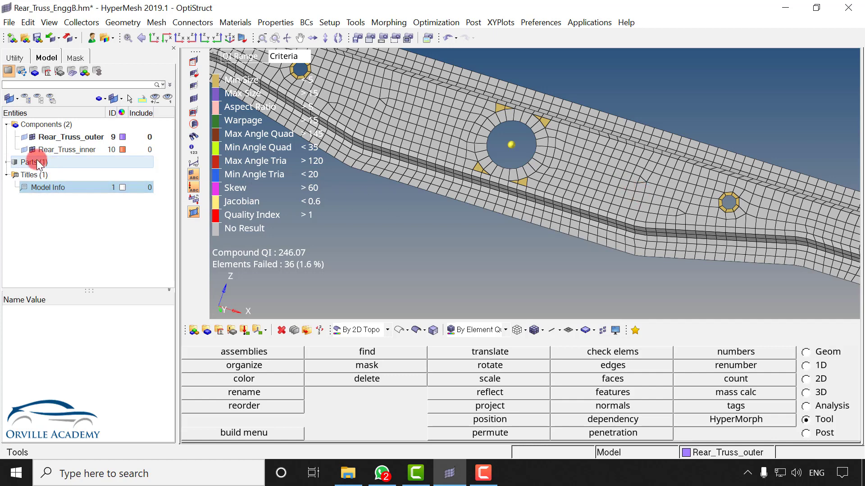
click(33, 138)
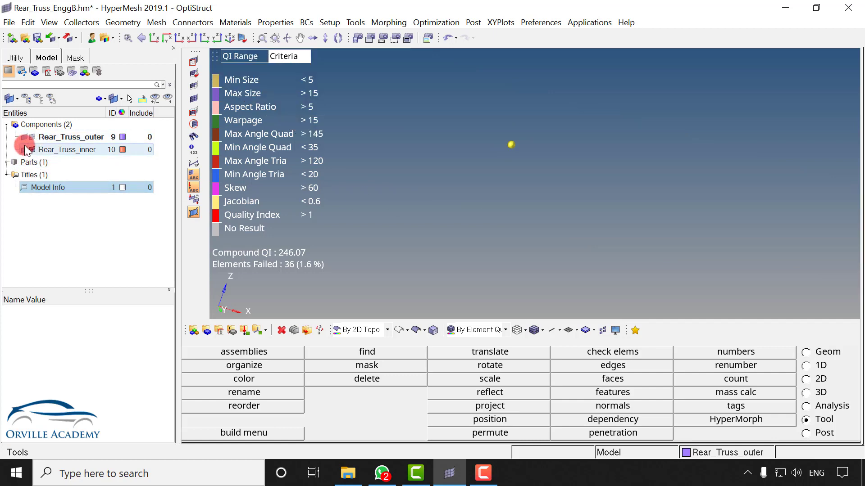
click(23, 150)
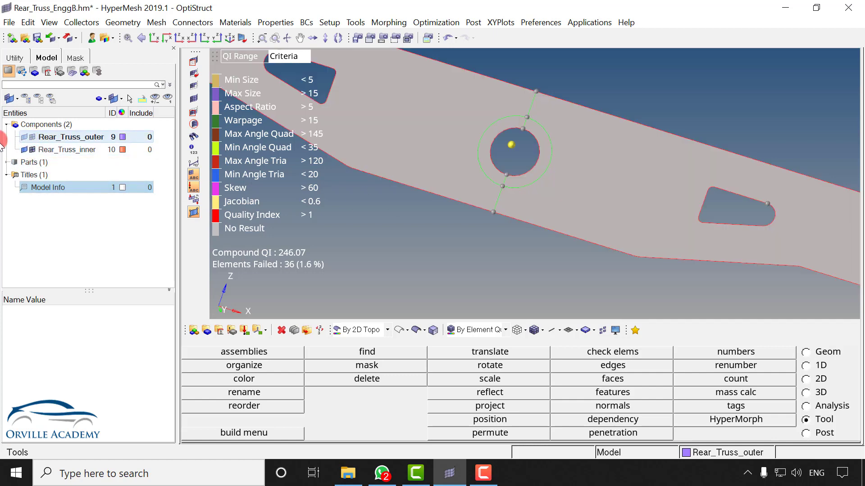
Set Rear_Truss_inner as the current component and bring the whole part into view.
click(712, 454)
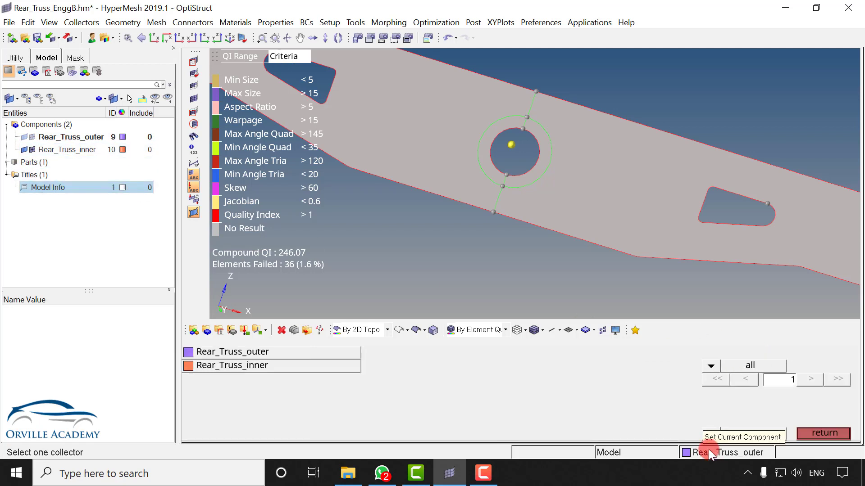
click(269, 365)
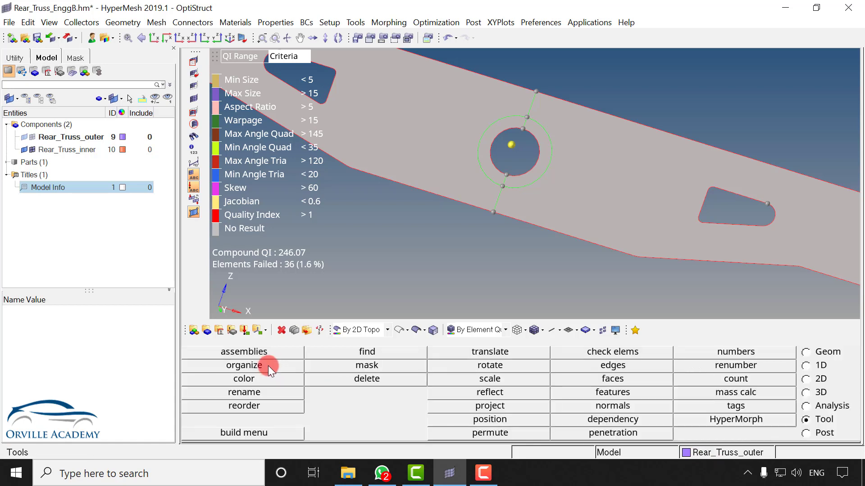
scroll(495, 180, down, 3)
ctrl+drag(462, 195, 475, 218)
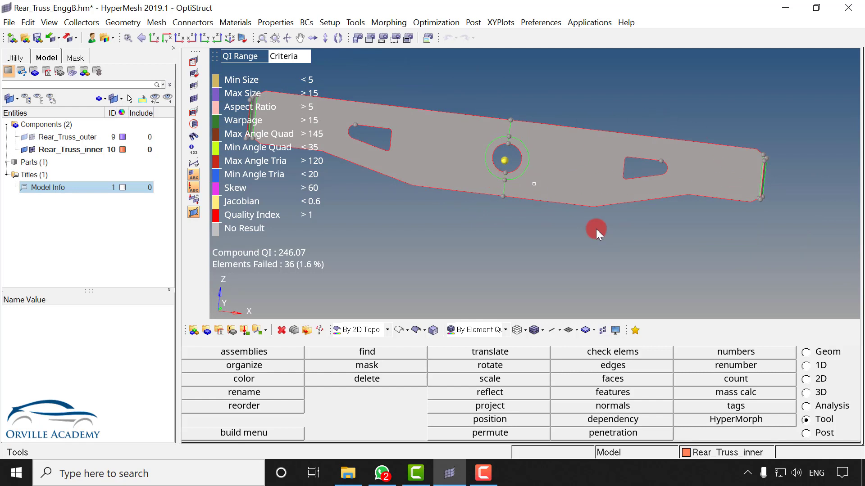
drag(504, 147, 427, 118)
Open the automesh settings, colour the display by component, and assign new elements to the current component.
key(F12)
click(506, 332)
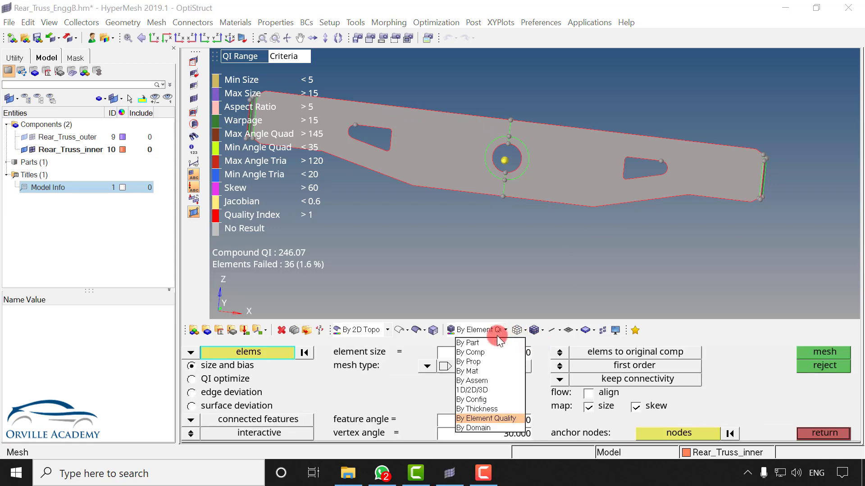
click(475, 353)
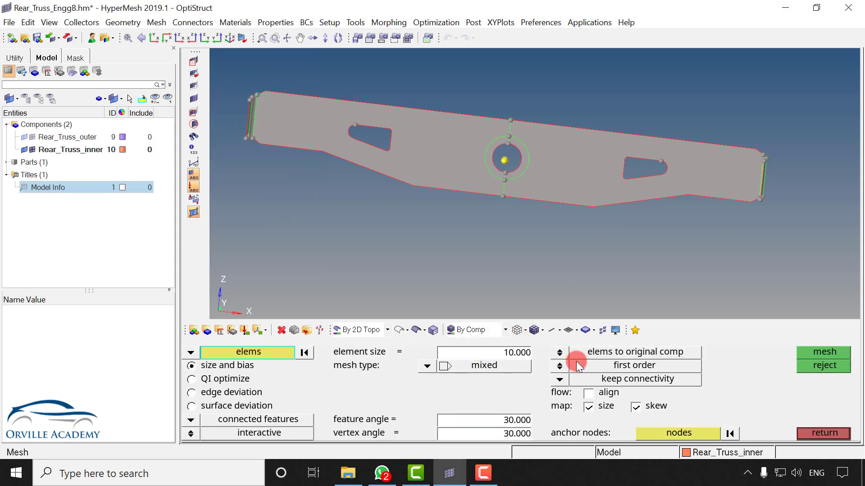
click(585, 350)
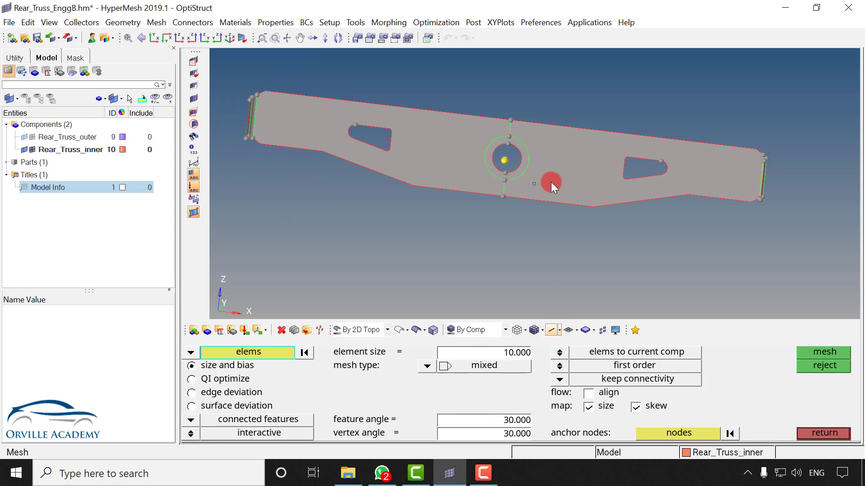
scroll(518, 166, up, 3)
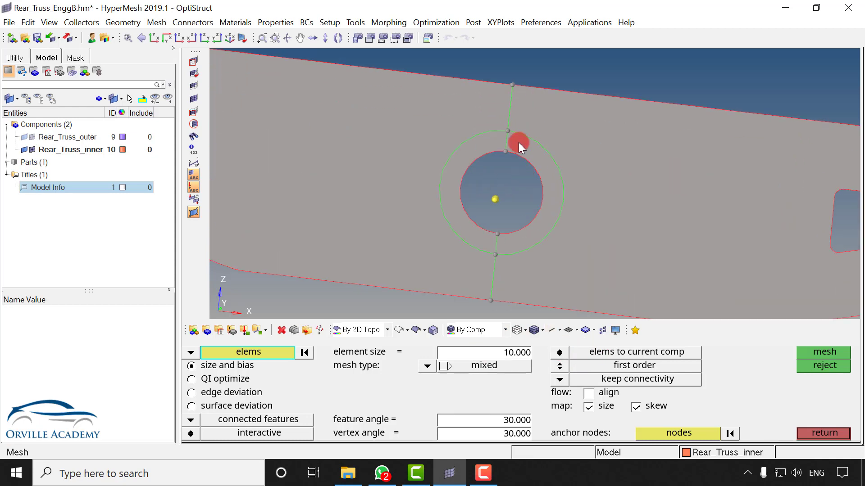
Switch the automesh selection to surfaces and mesh the half washer ring facing the slot with 10 mm mixed elements.
click(190, 353)
click(225, 377)
click(541, 161)
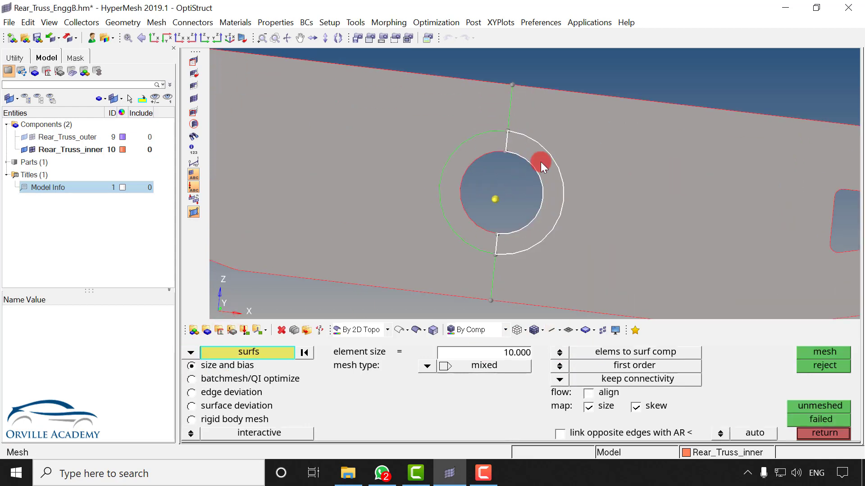
middle_click(540, 164)
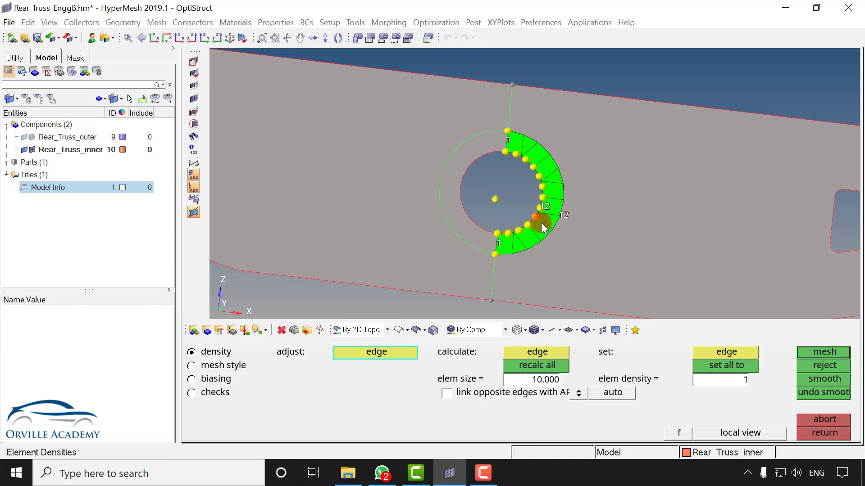
middle_click(534, 218)
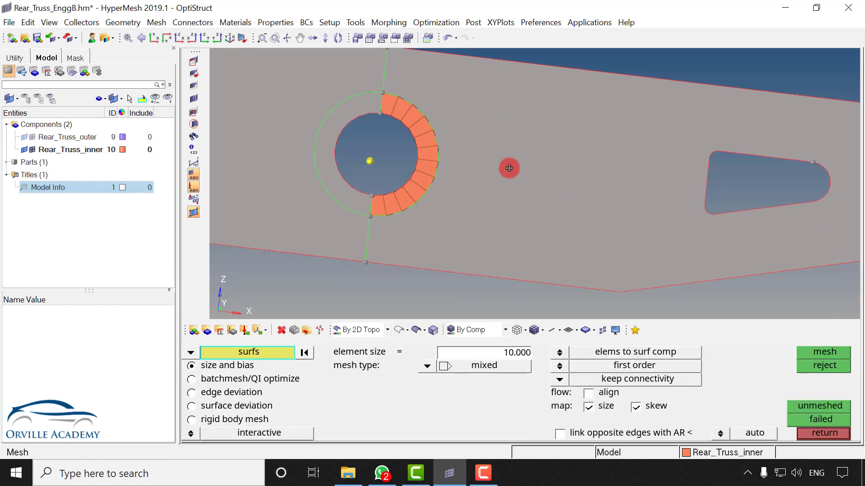
click(583, 199)
scroll(534, 224, down, 2)
middle_click(561, 233)
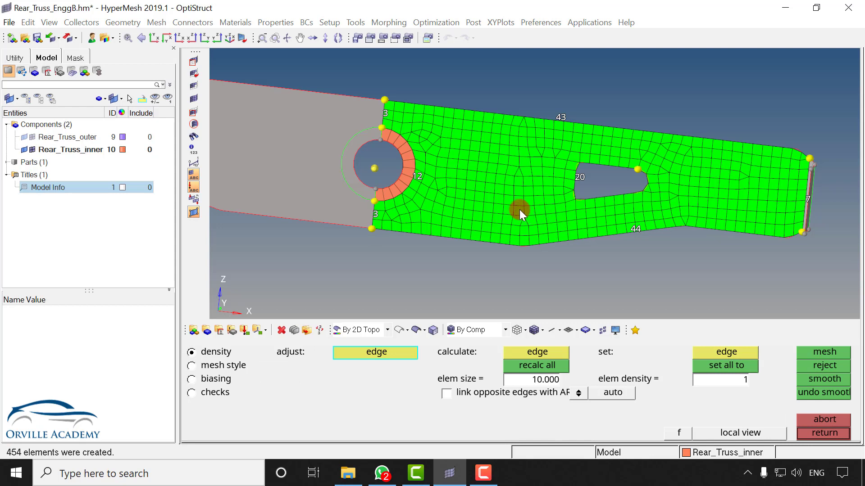
click(818, 421)
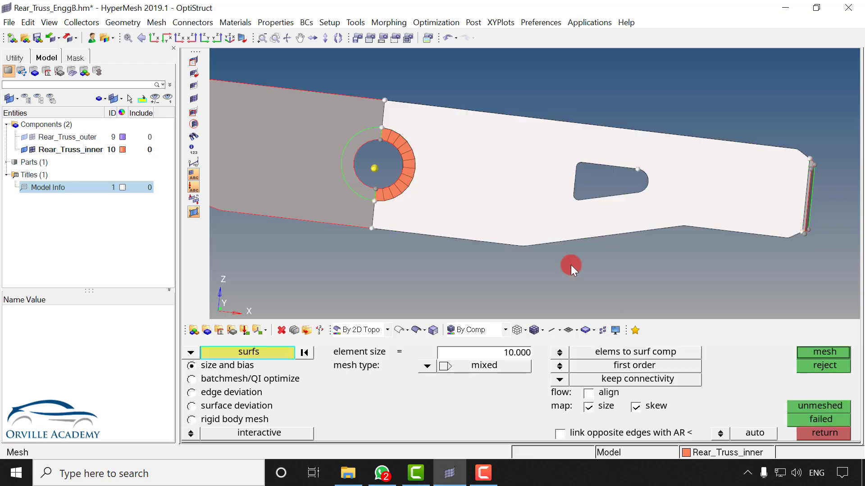
middle_click(520, 237)
Split the large surface between the washer and the slot, from a node on the upper edge to the lower edge line.
key(F11)
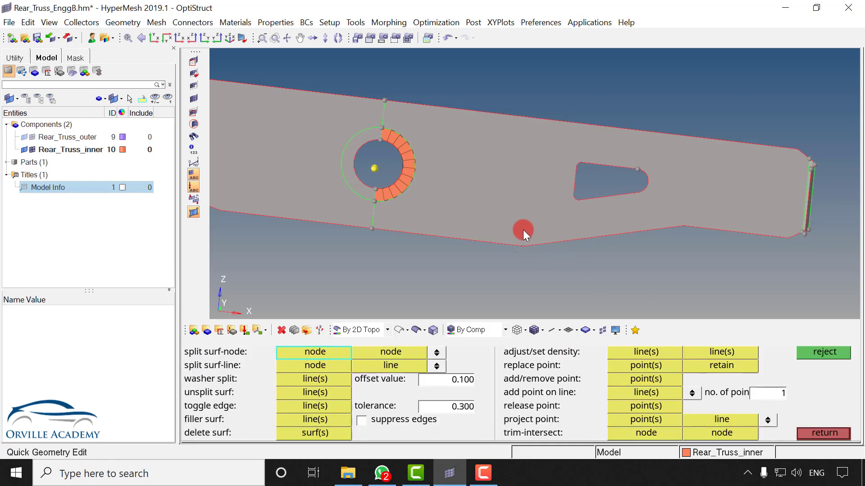
click(511, 115)
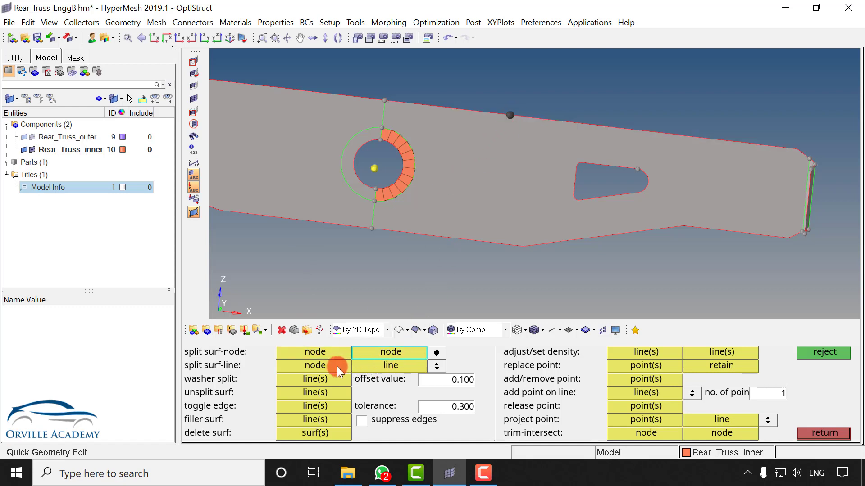
click(338, 366)
click(516, 118)
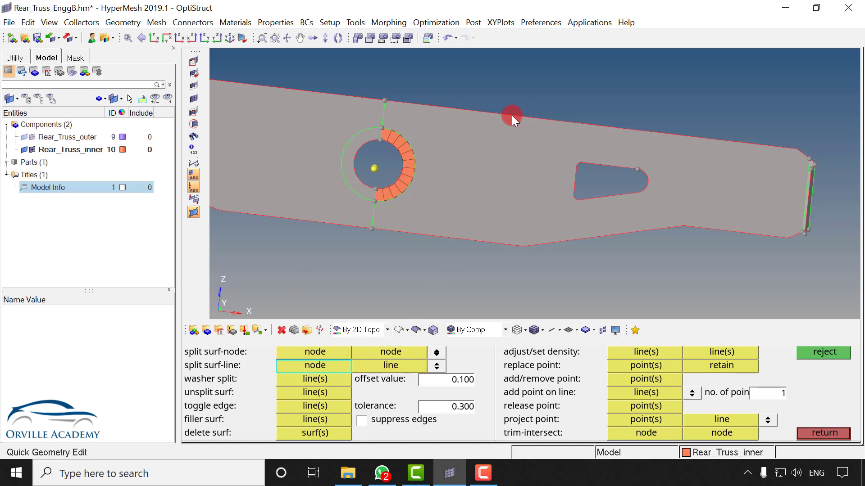
click(510, 116)
ctrl+scroll(501, 116, up, 3)
ctrl+scroll(495, 229, down, 2)
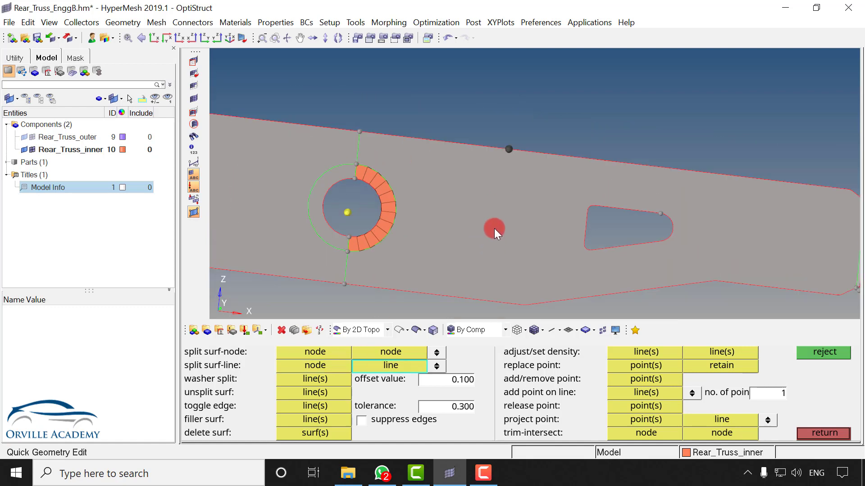
ctrl+right_drag(497, 223, 509, 169)
click(502, 250)
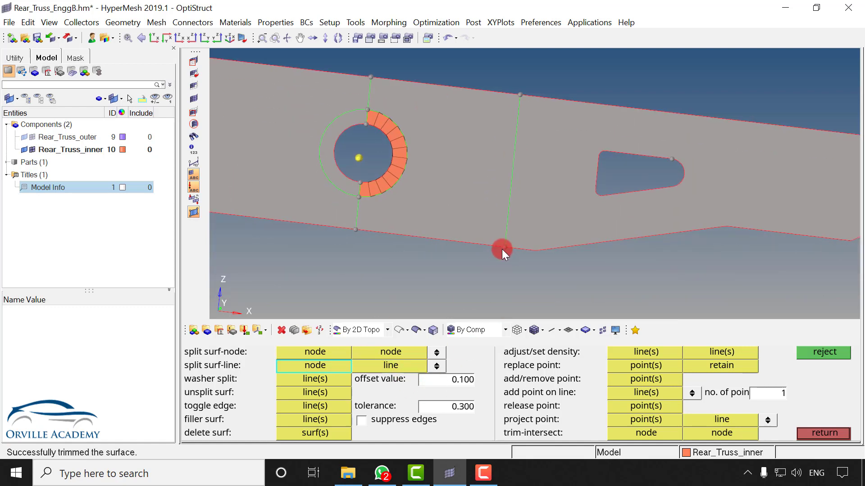
Split the surface from the washer's outer edge to the middle of the new vertical split line.
ctrl+scroll(401, 149, up, 3)
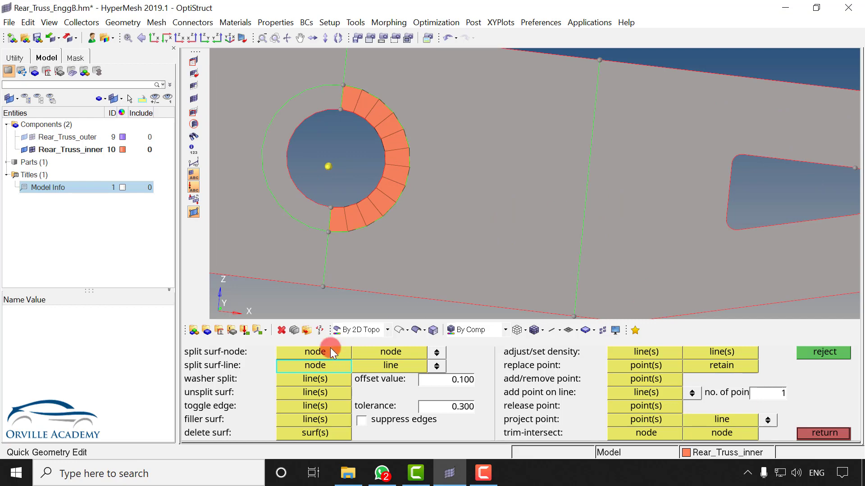
click(409, 166)
click(578, 196)
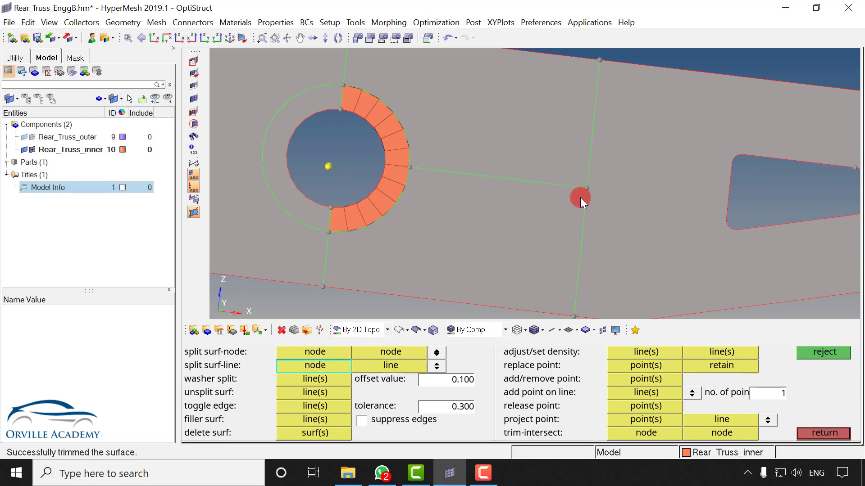
Automesh the upper surface between the washer and the split line at size 10, with 13 elements along the upper edge.
ctrl+right_drag(506, 191, 501, 203)
key(F12)
click(490, 158)
middle_click(491, 158)
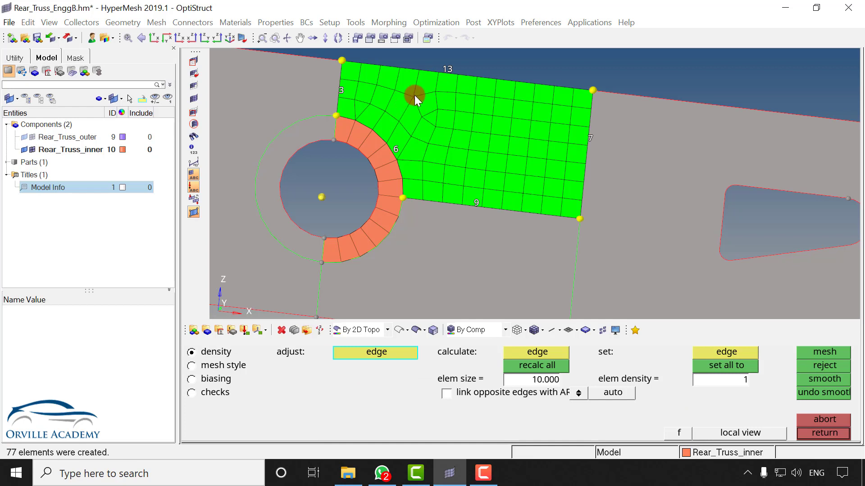
right_click(451, 68)
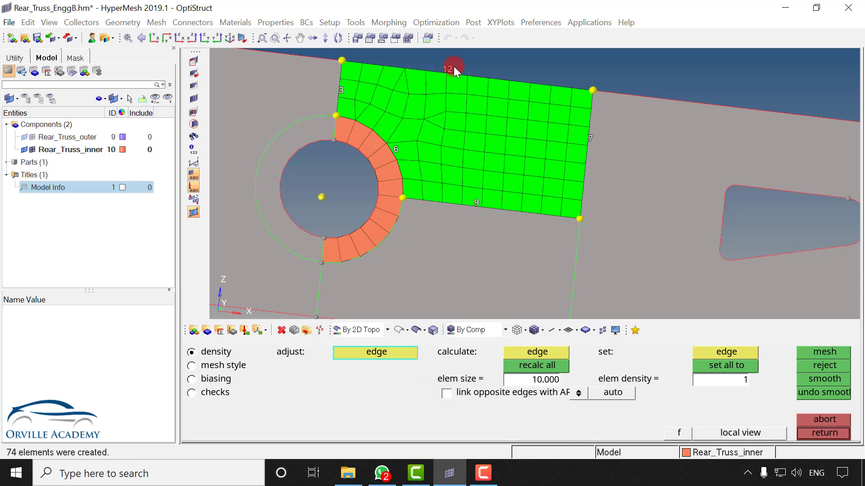
click(453, 67)
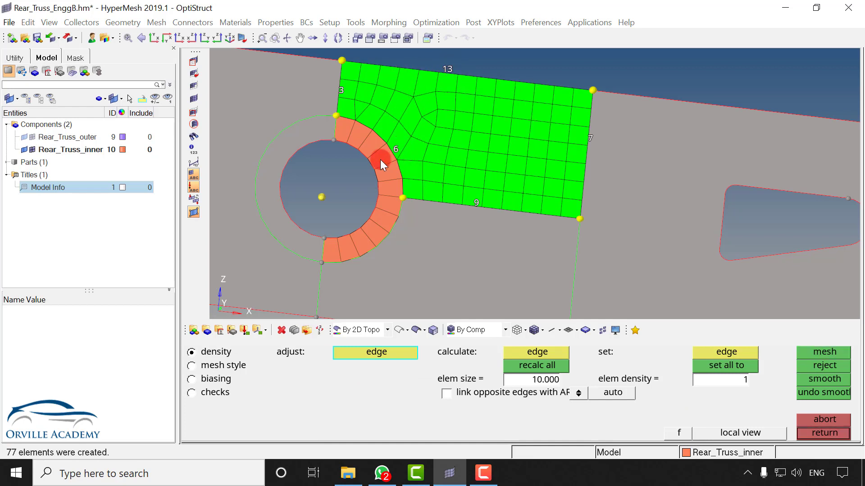
middle_click(380, 160)
Switch automesh to elements and remesh the corner block above the washer with two elements along the outer edge.
click(191, 352)
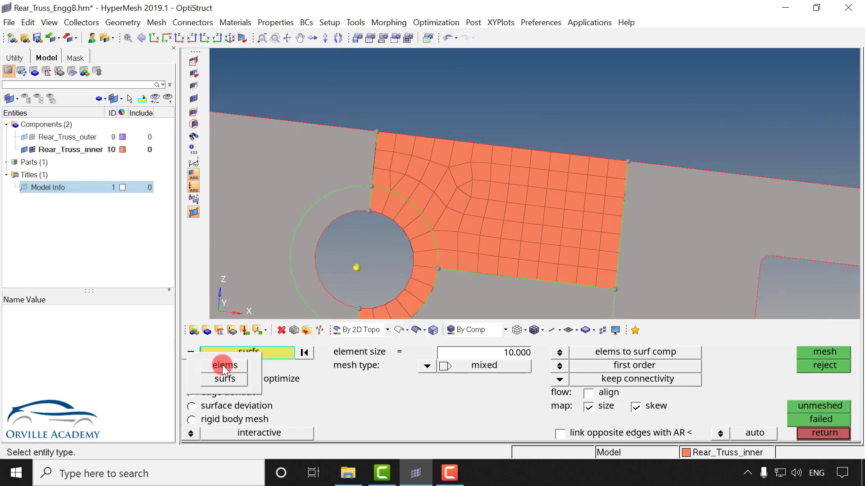
click(222, 365)
shift+drag(444, 144, 462, 180)
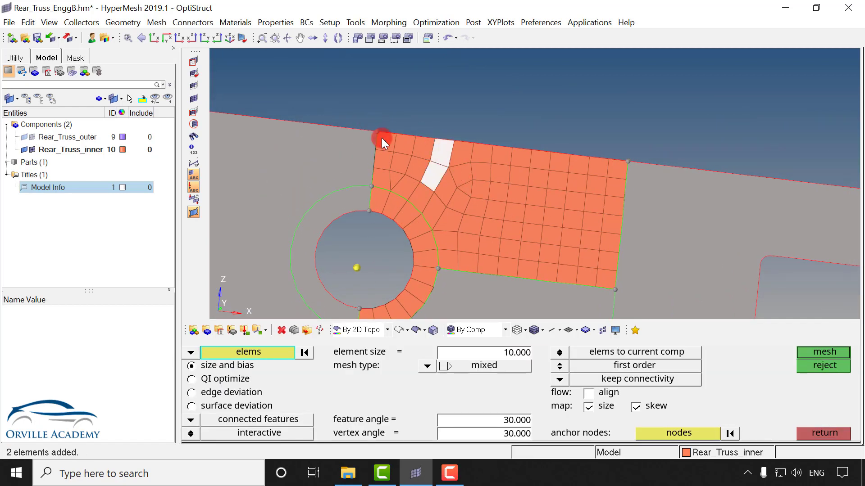
shift+drag(382, 138, 418, 191)
shift+right_drag(432, 135, 444, 182)
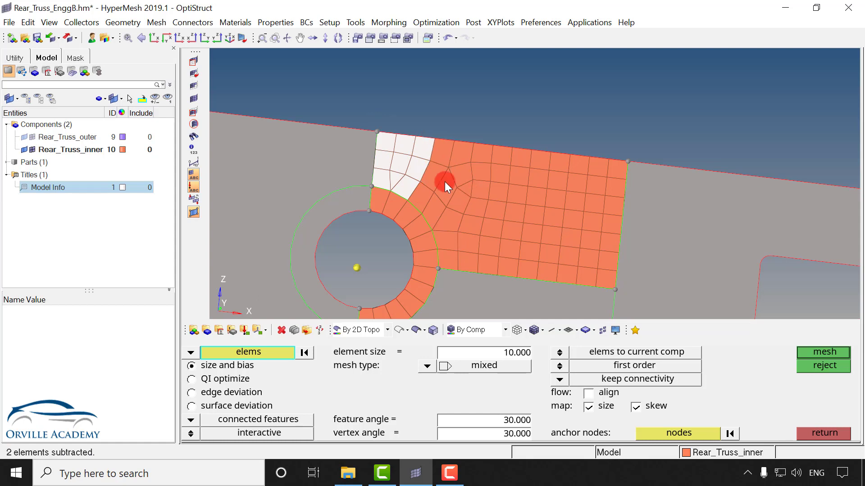
middle_click(420, 161)
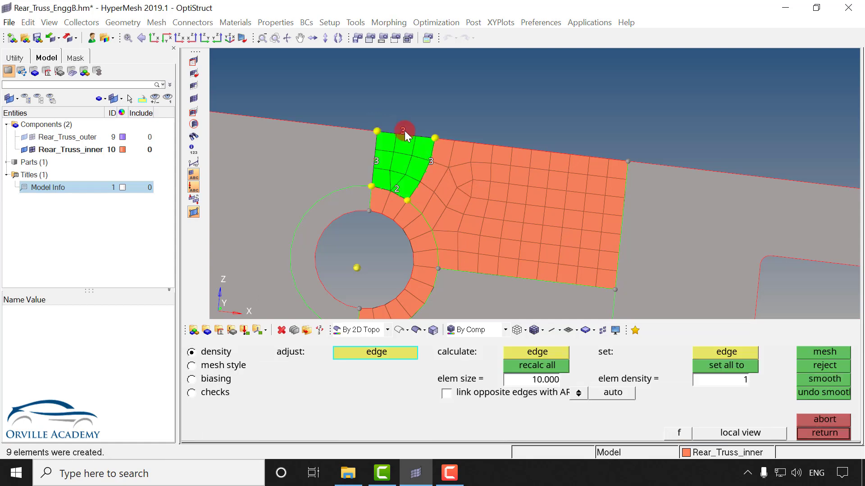
middle_click(417, 171)
Remesh the distorted elements beside the corner block with a density of 5 along the outer edge.
shift+drag(442, 152, 497, 202)
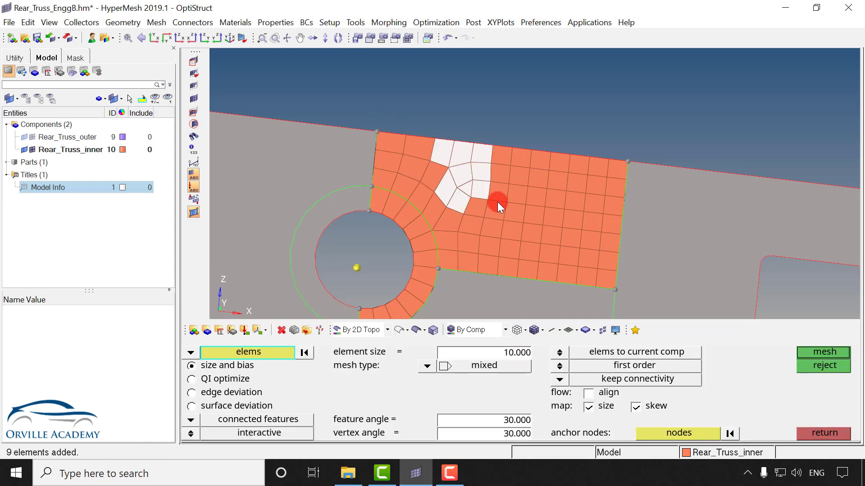
shift+drag(485, 131, 507, 212)
middle_click(475, 186)
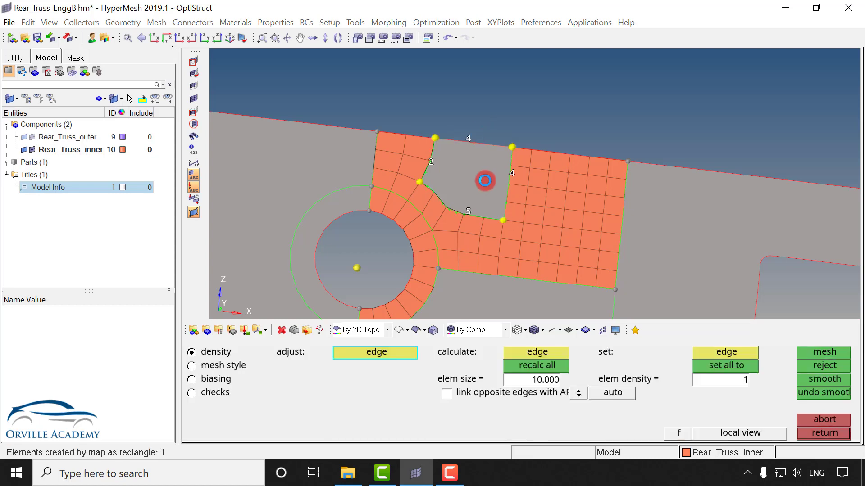
click(471, 145)
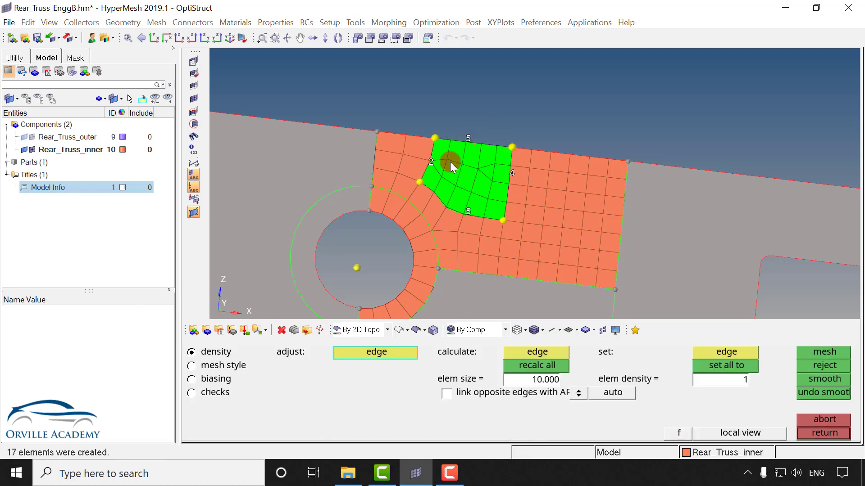
middle_click(489, 180)
Remesh the upper element rows up to the split line, with densities of 2 on the split edge and 8 on the outer edge.
shift+drag(481, 150, 626, 212)
middle_click(576, 193)
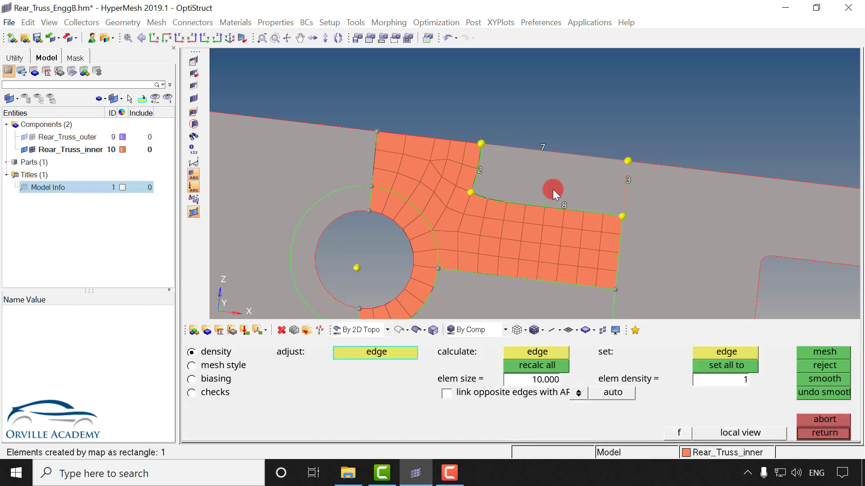
right_click(628, 180)
click(541, 149)
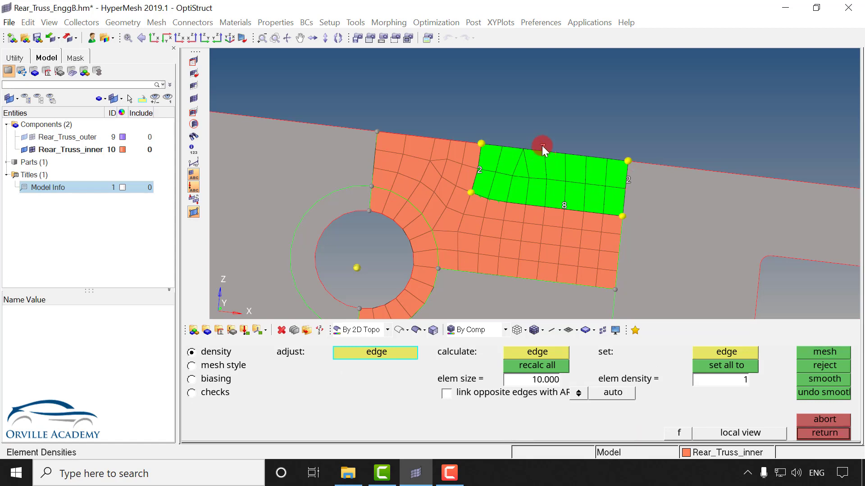
middle_click(533, 199)
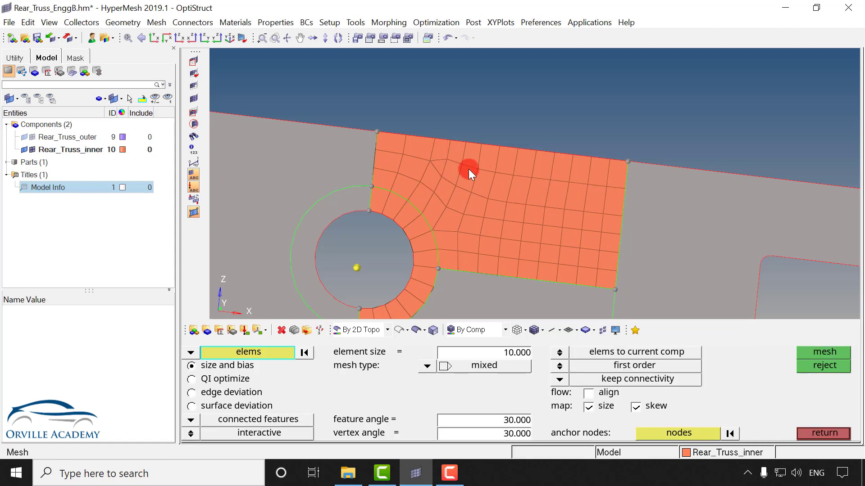
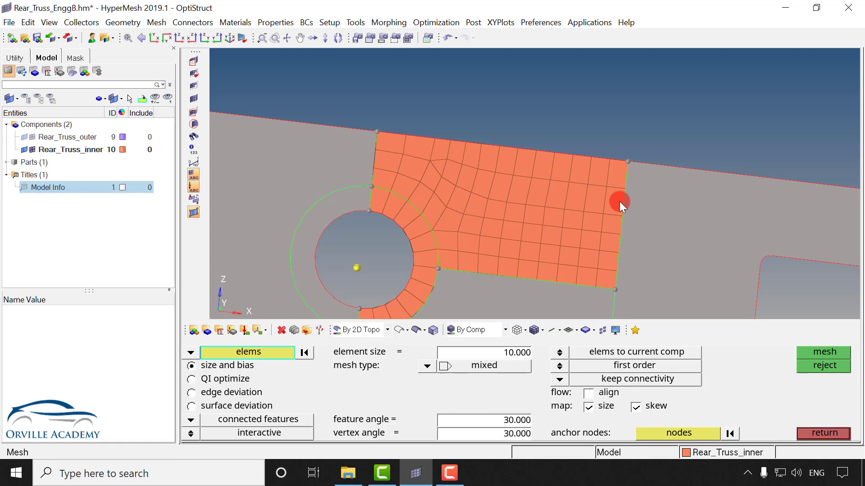
Smooth all plate elements of the upper region repeatedly with 1 autodecide iteration each time and close the Smooth tool.
key(shift+F12)
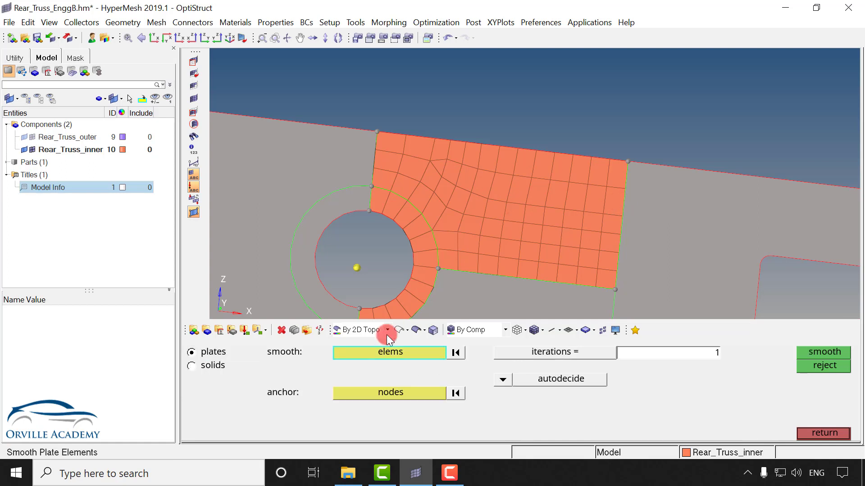
shift+drag(368, 109, 536, 188)
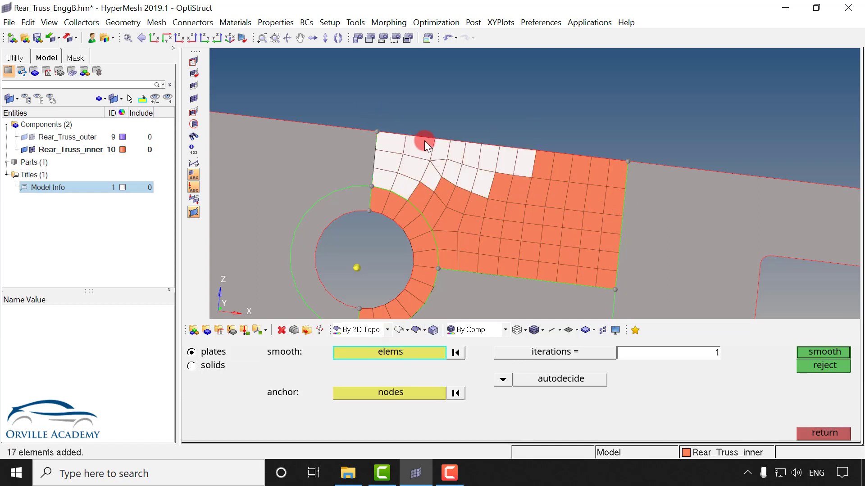
shift+drag(425, 140, 645, 271)
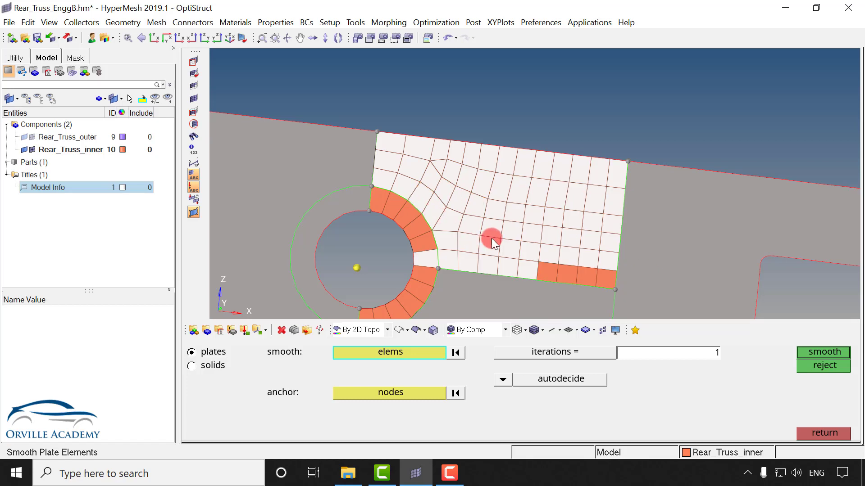
shift+drag(492, 242, 618, 293)
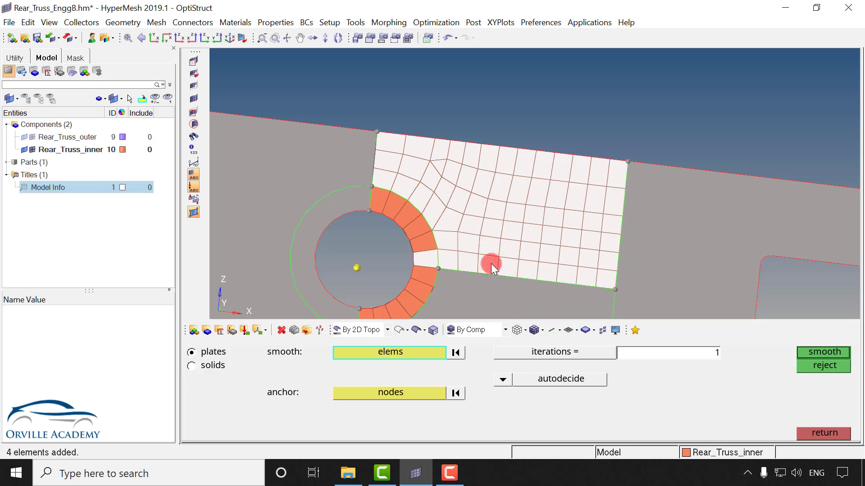
click(834, 352)
click(834, 352)
click(834, 353)
click(836, 352)
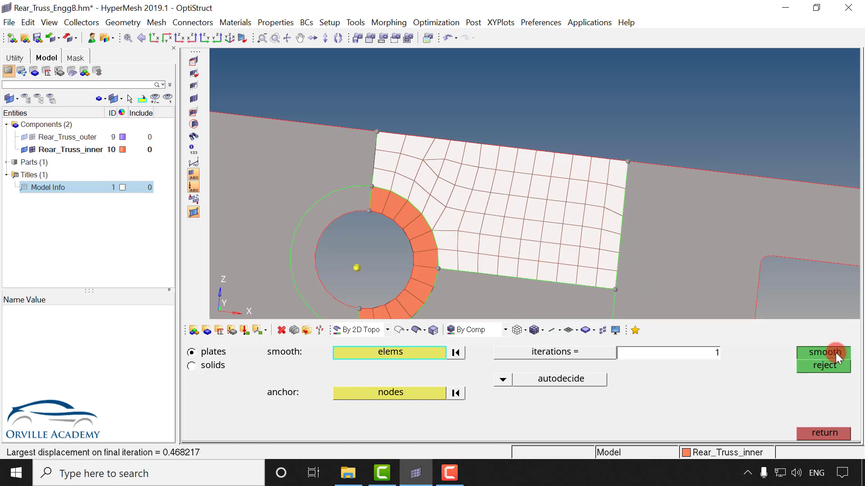
click(836, 353)
click(836, 352)
click(836, 353)
click(835, 354)
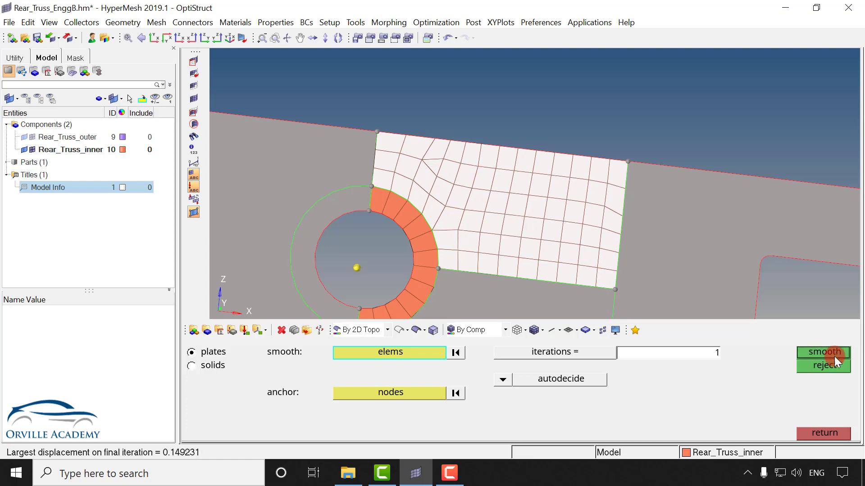
click(822, 435)
Align the edge node on the vertical split line with the neighbouring nodes of its element row in the upper region.
scroll(642, 219, up, 2)
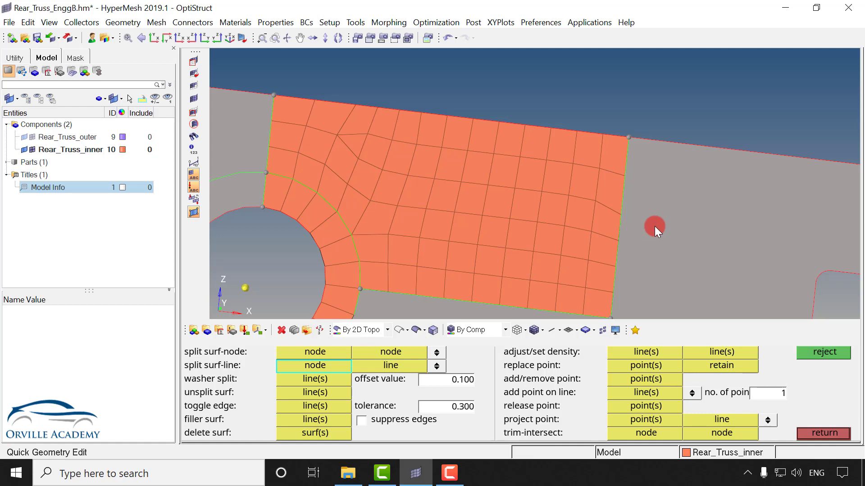
key(F7)
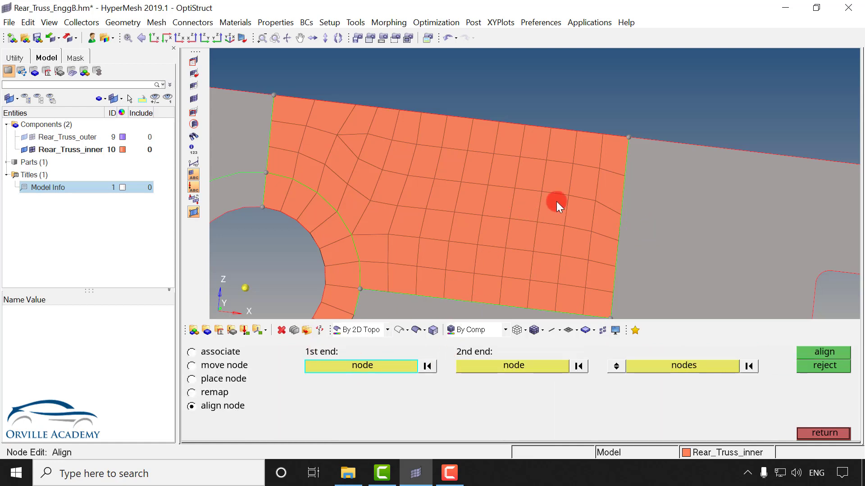
click(578, 200)
click(593, 201)
click(621, 214)
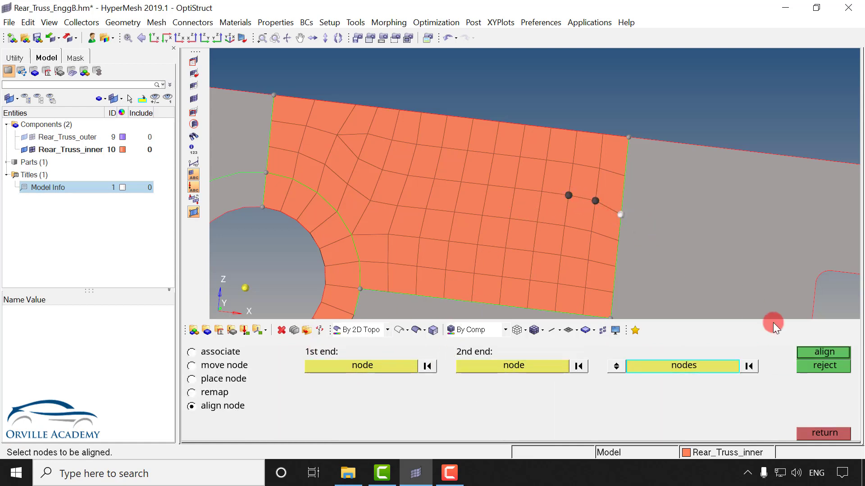
click(824, 353)
key(F11)
Mesh the surface below the horizontal split line with mixed elements of size 10, adjusting the density of its lower outer edge.
scroll(591, 171, down, 2)
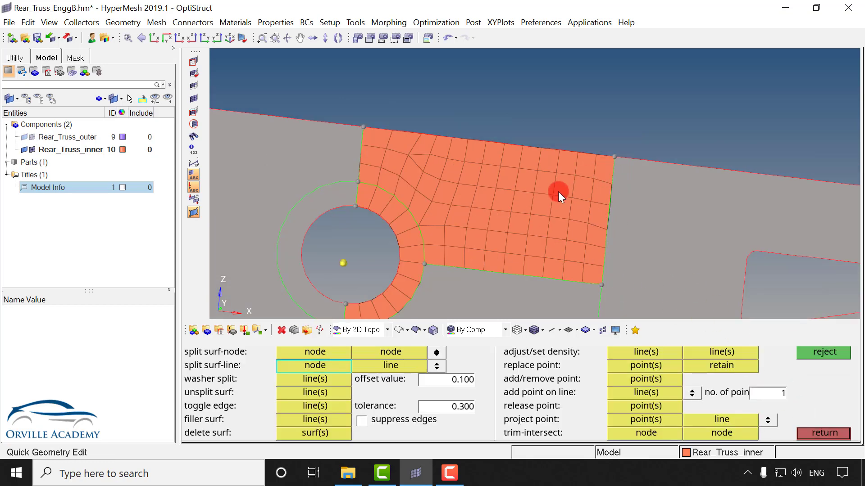
scroll(558, 191, down, 2)
ctrl+right_drag(546, 203, 565, 149)
key(F12)
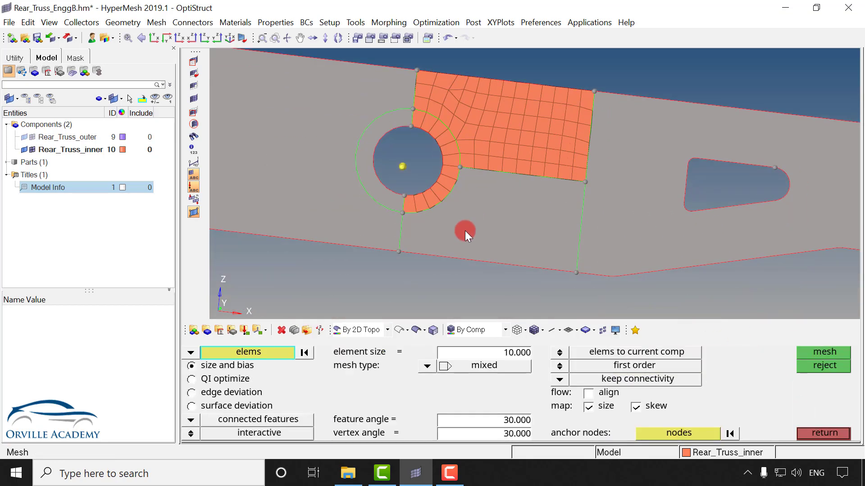
click(190, 352)
click(224, 377)
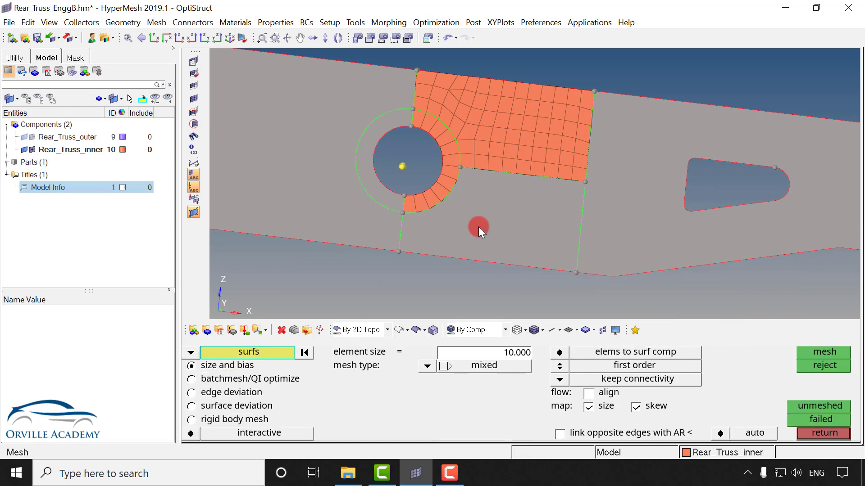
click(478, 226)
middle_click(480, 227)
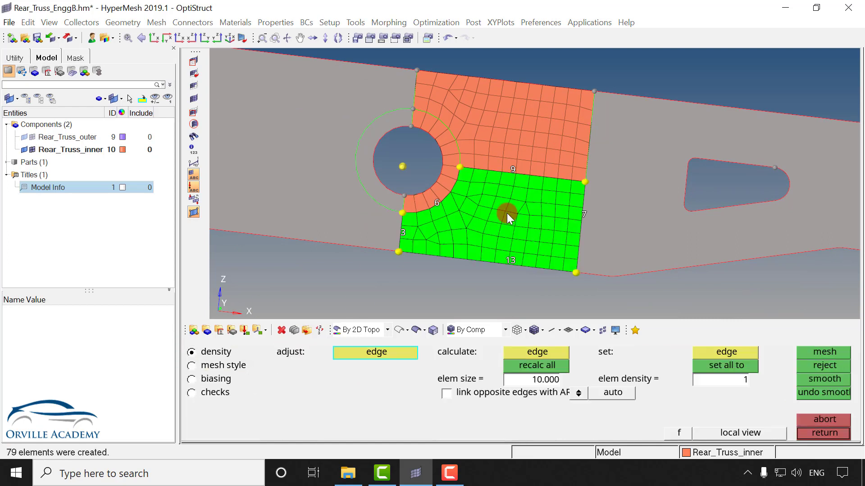
click(516, 265)
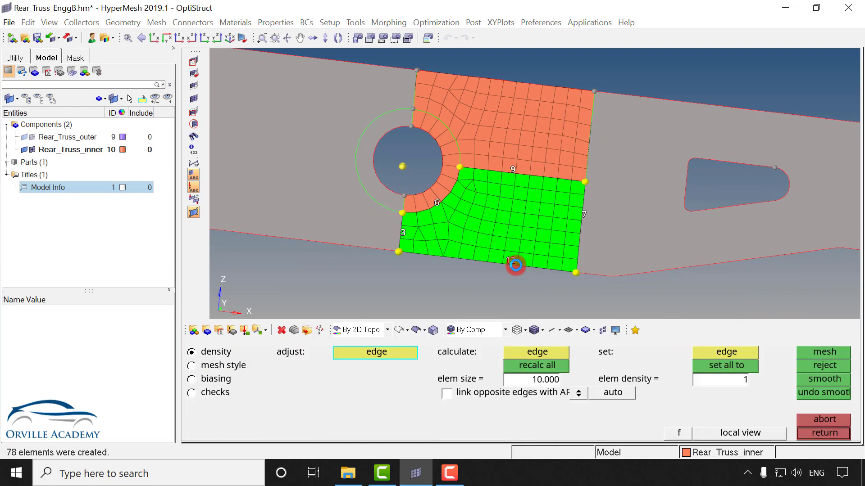
middle_click(426, 263)
scroll(410, 234, up, 2)
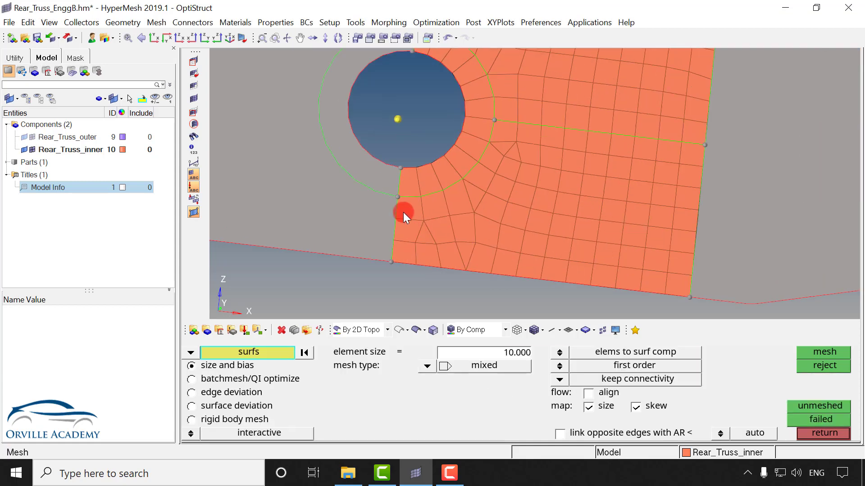
Switch automesh to elements and remesh the distorted corner block below the washer.
click(191, 353)
click(227, 360)
shift+drag(381, 225, 490, 275)
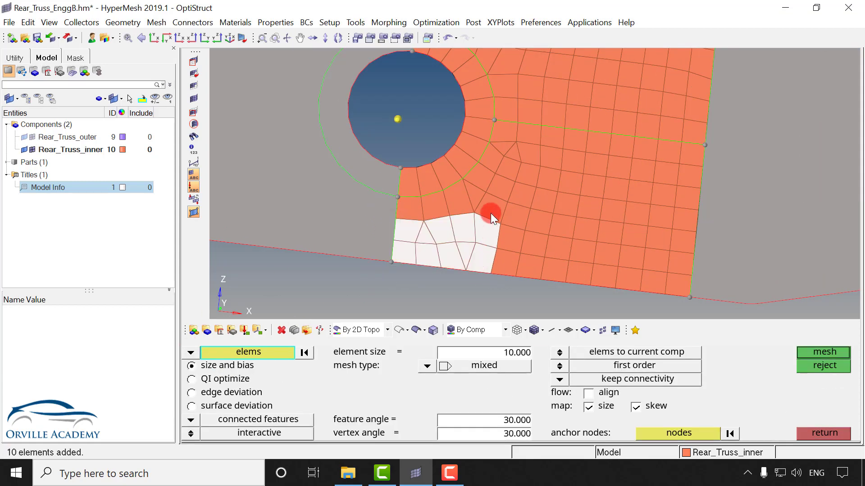
click(491, 213)
click(409, 207)
click(433, 209)
middle_click(437, 253)
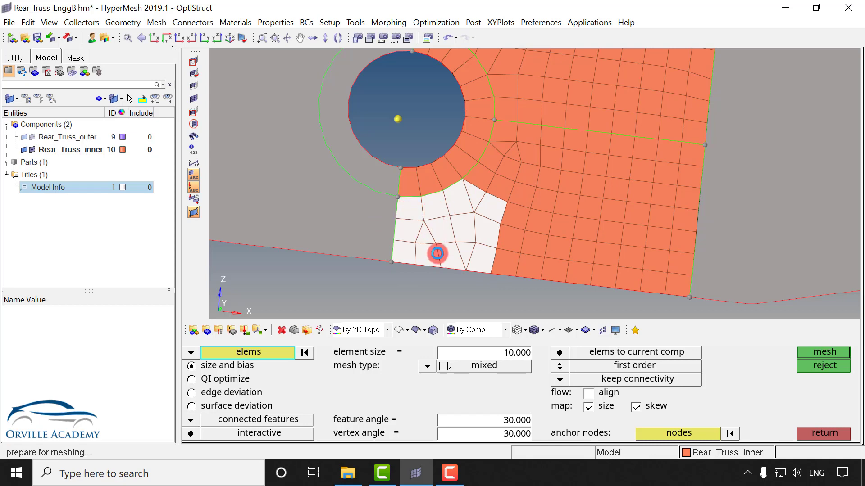
middle_click(439, 235)
Remesh the element rows just below the horizontal split line as quads, with a density of 2 on the vertical split edge.
shift+drag(495, 131, 545, 172)
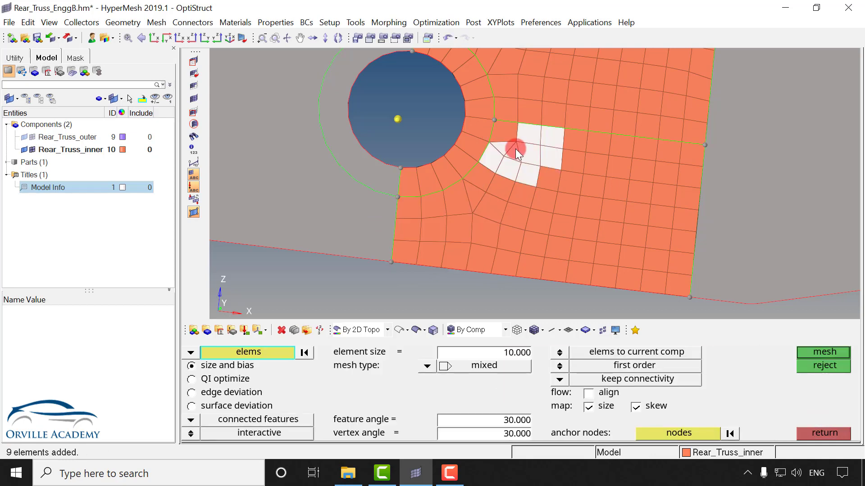
shift+drag(531, 140, 701, 195)
middle_click(585, 199)
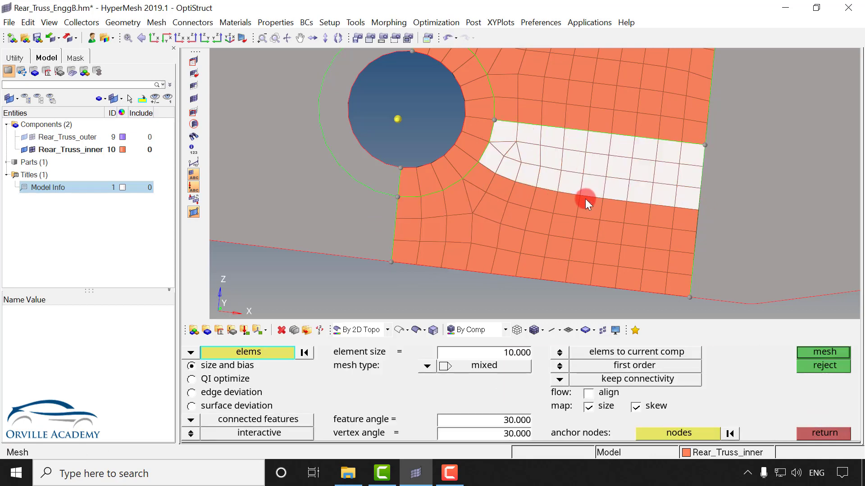
right_click(703, 167)
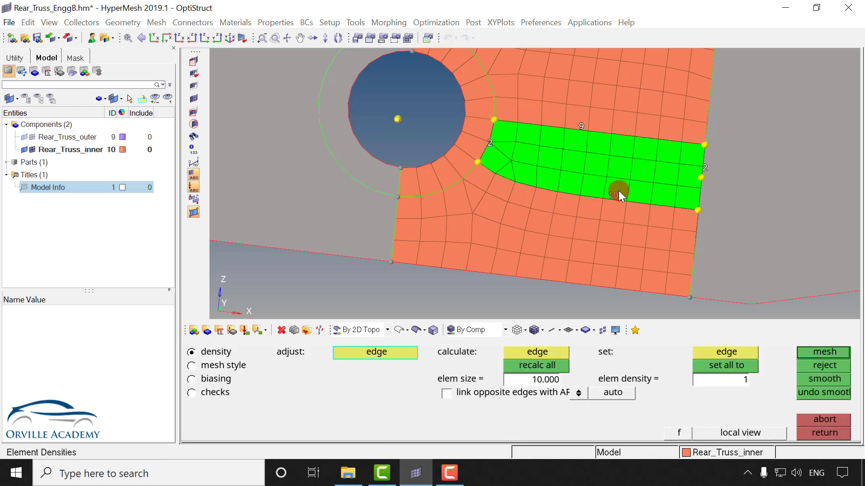
click(223, 365)
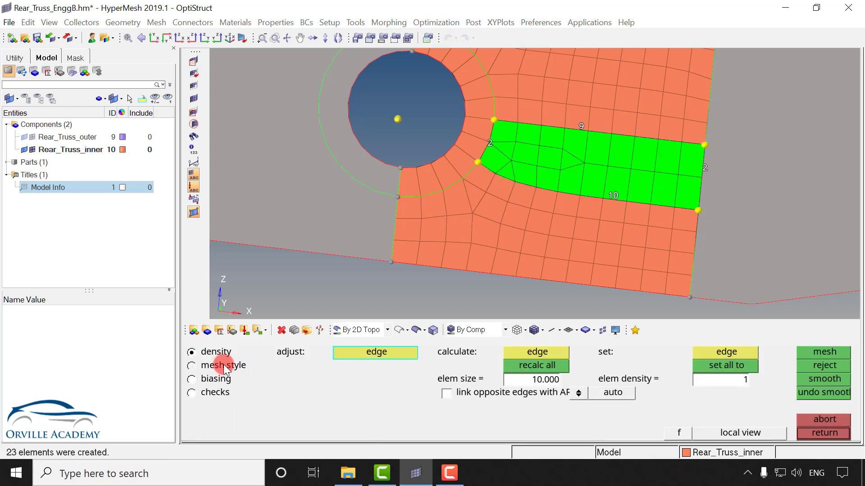
click(298, 405)
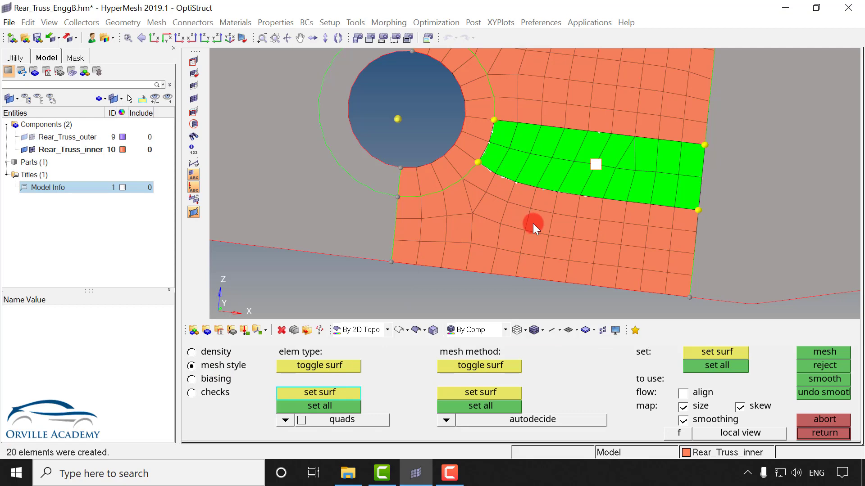
key(Escape)
Remesh the lower element block beside the vertical split line with a density of 6 on that edge and leave automesh.
ctrl+right_drag(603, 183, 583, 131)
shift+drag(527, 90, 684, 263)
shift+drag(518, 107, 542, 220)
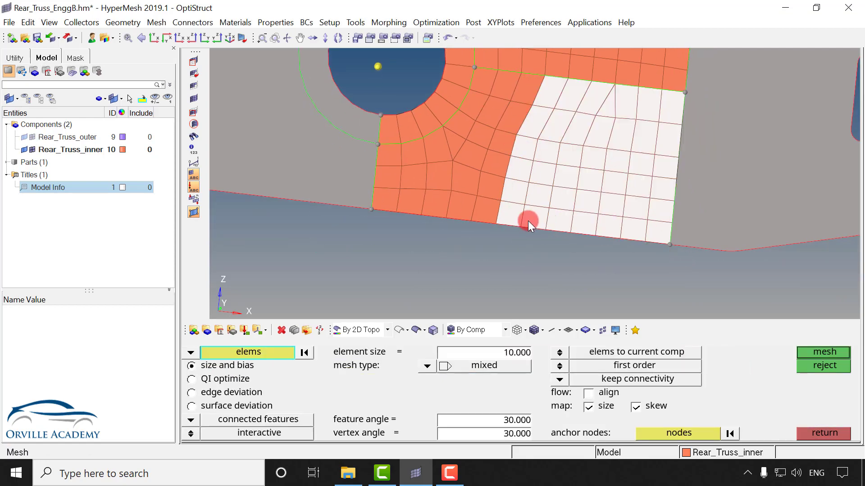
middle_click(528, 221)
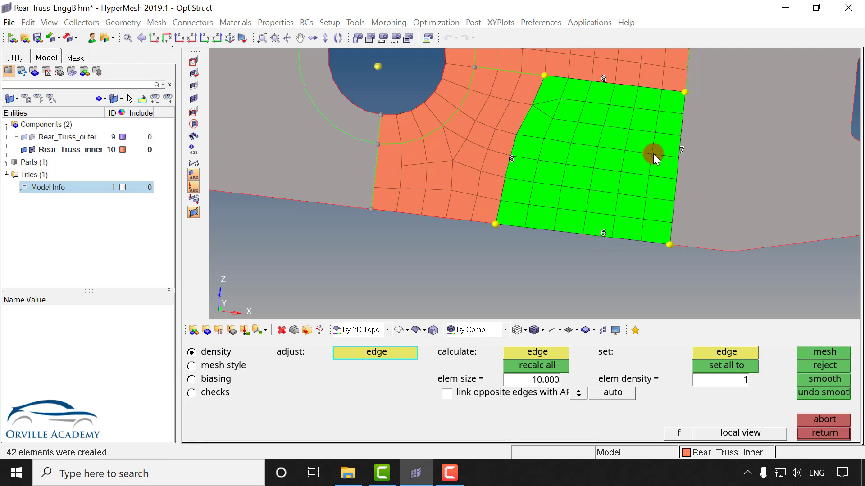
right_click(678, 152)
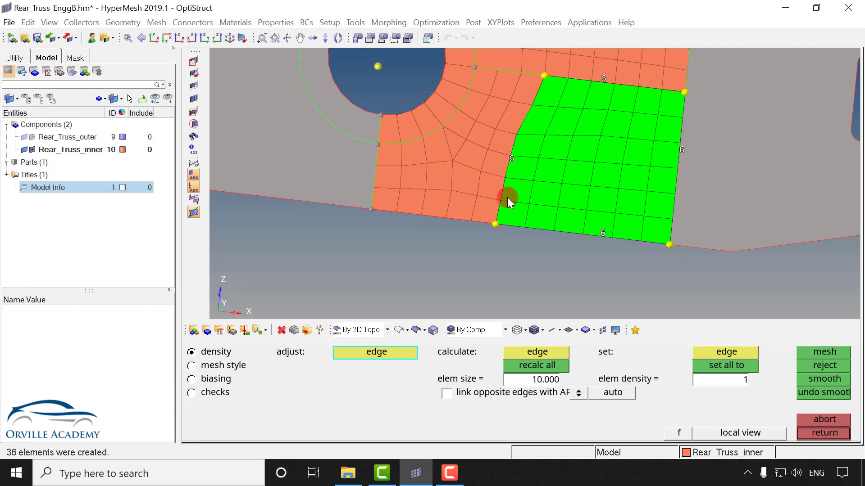
key(Escape)
ctrl+right_drag(463, 160, 536, 198)
key(Escape)
Try to force an edge swap on the element beside the washer's lower arc with the quality index tools.
click(821, 381)
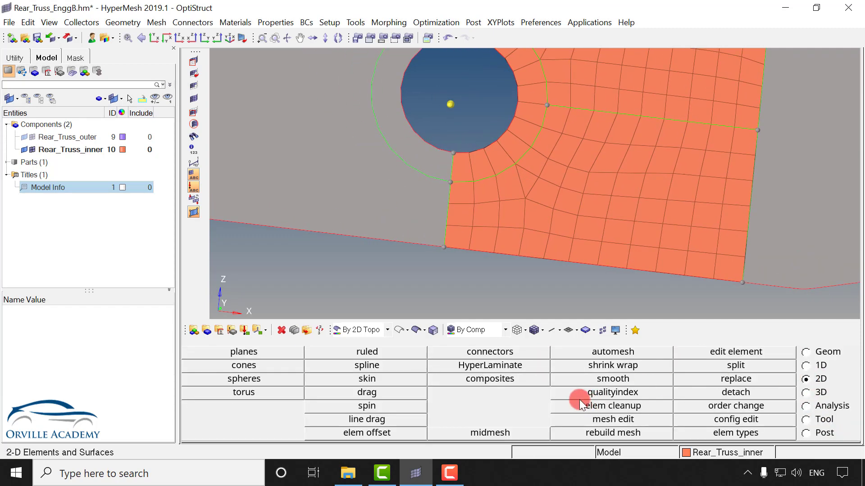
click(603, 394)
click(241, 375)
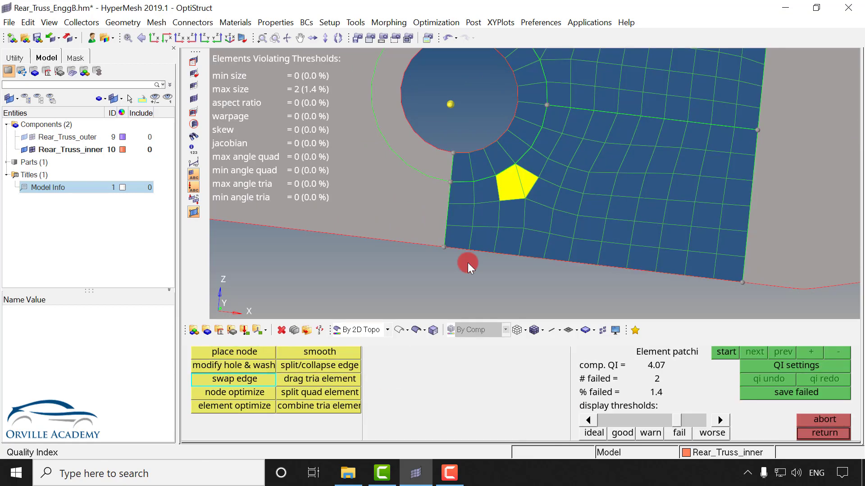
click(533, 187)
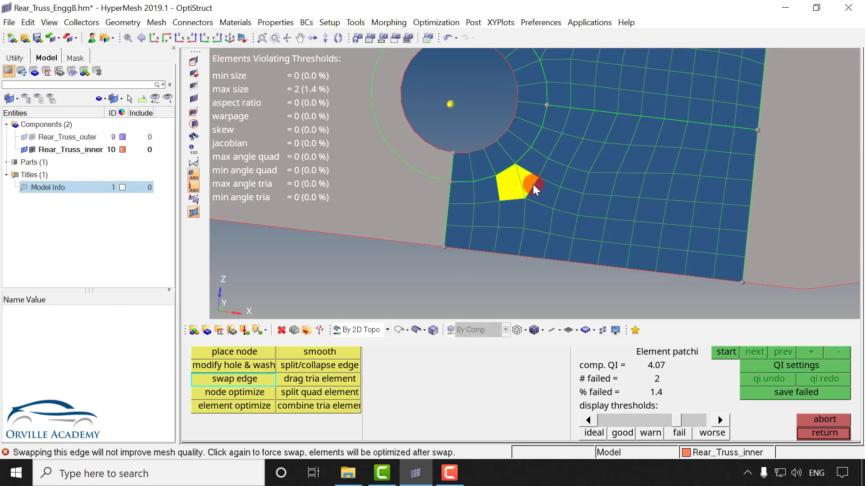
click(533, 184)
click(320, 364)
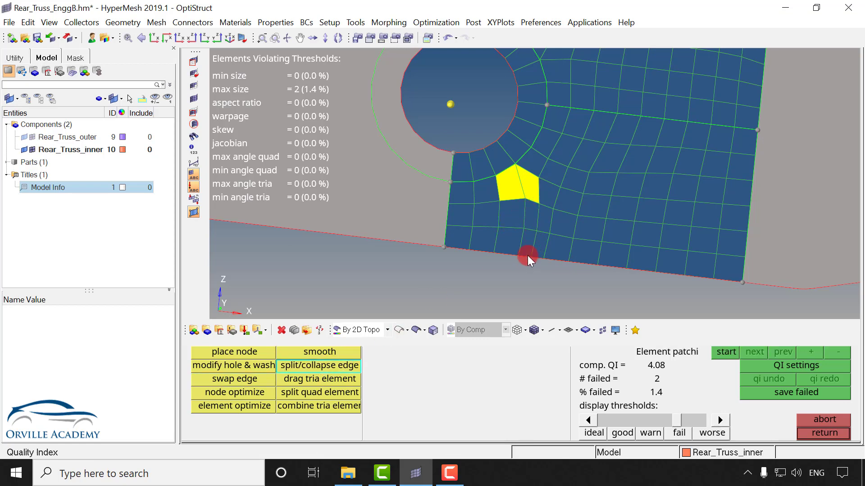
click(456, 222)
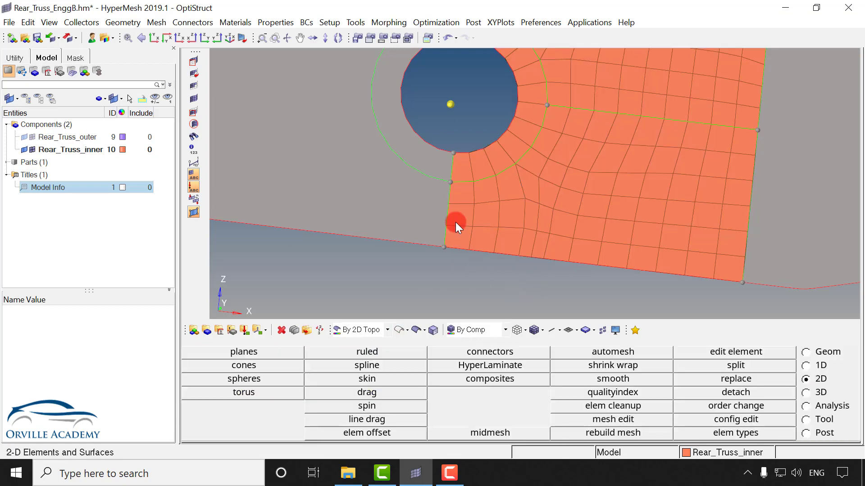
Smooth all plate elements on the lower surface repeatedly with 1 autodecide iteration each time and close the Smooth tool.
key(shift+F12)
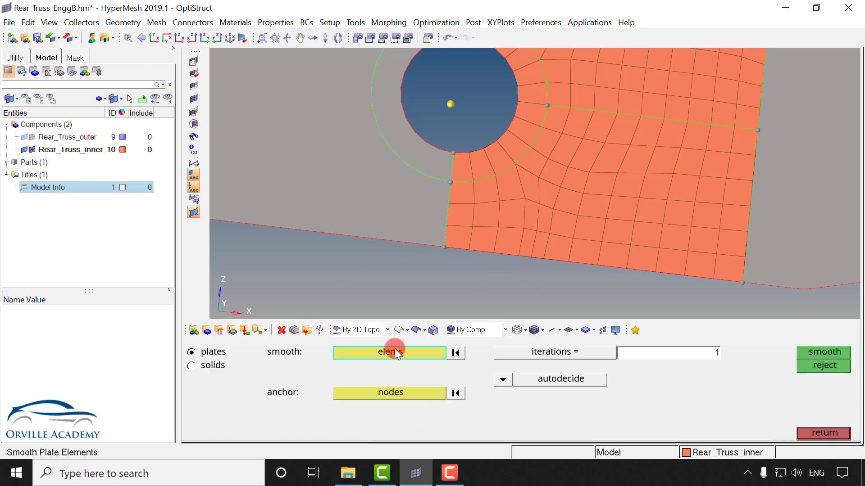
click(428, 352)
click(559, 365)
click(564, 250)
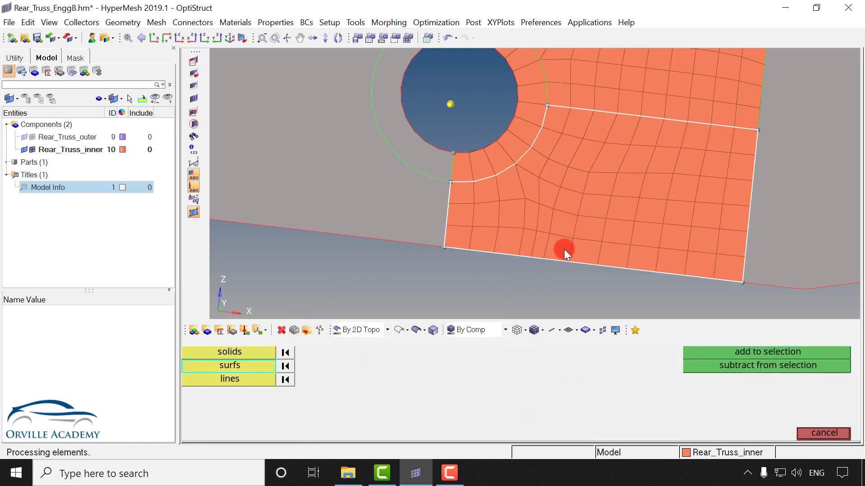
middle_click(564, 249)
middle_click(578, 260)
middle_click(577, 260)
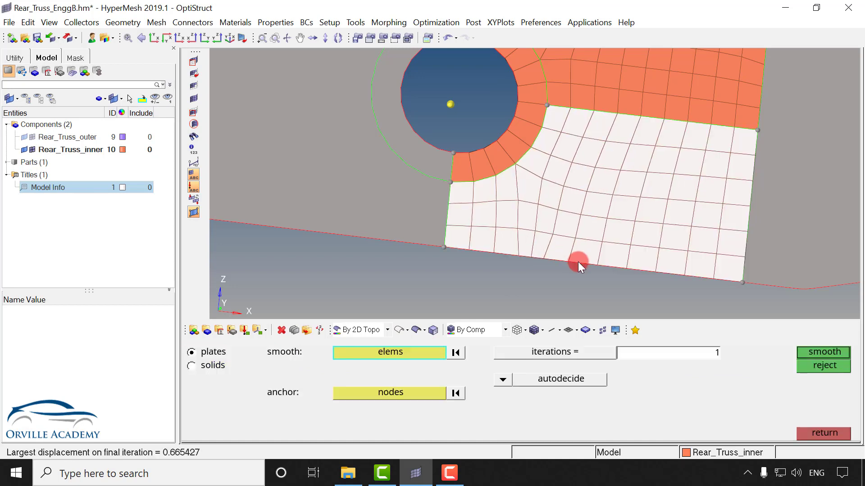
middle_click(578, 263)
middle_click(578, 264)
middle_click(578, 264)
middle_click(578, 263)
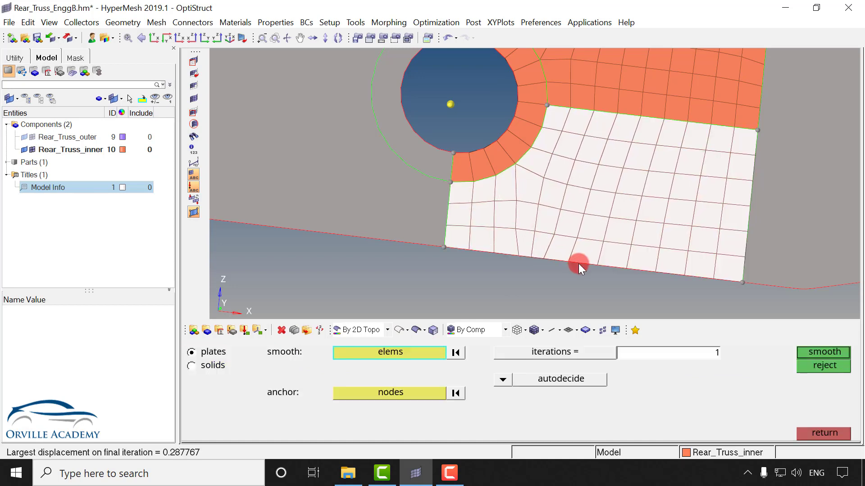
middle_click(578, 263)
middle_click(578, 264)
middle_click(579, 263)
middle_click(579, 263)
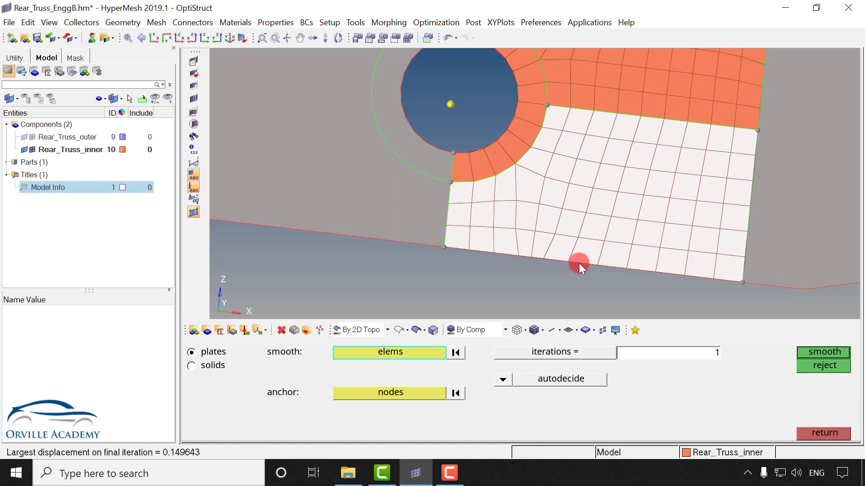
middle_click(585, 291)
middle_click(472, 199)
middle_click(471, 199)
middle_click(472, 199)
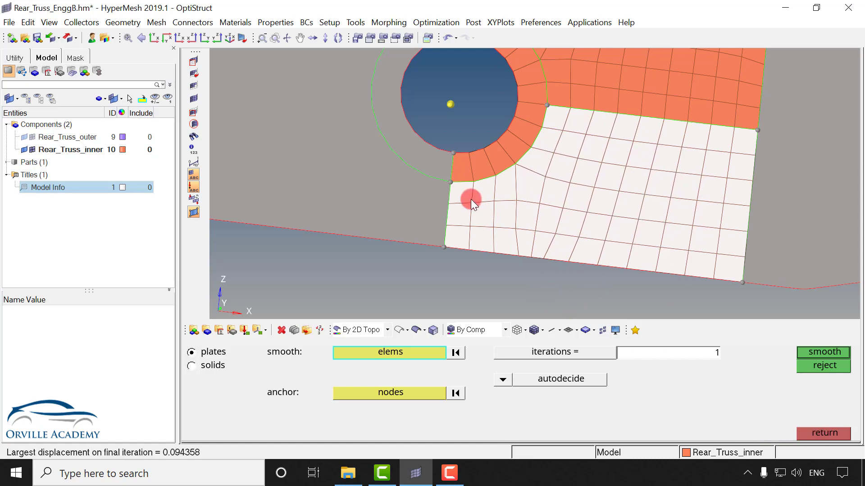
middle_click(469, 199)
middle_click(469, 199)
click(816, 432)
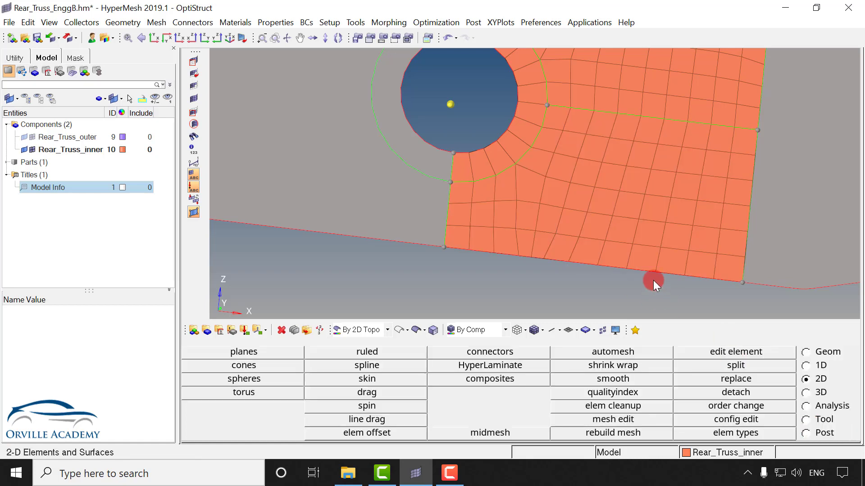
Align two lower outer-edge nodes below the washer, each with the two nodes above it in its element column.
key(F7)
click(563, 208)
click(556, 233)
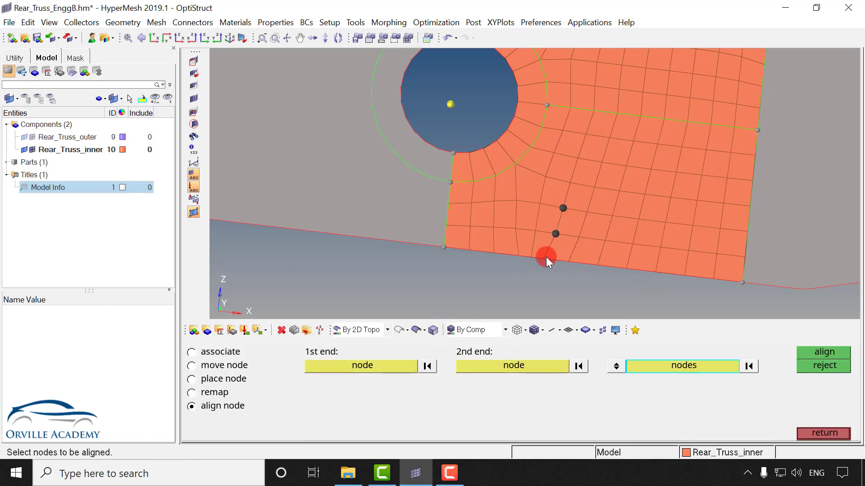
middle_click(516, 207)
click(517, 205)
click(516, 228)
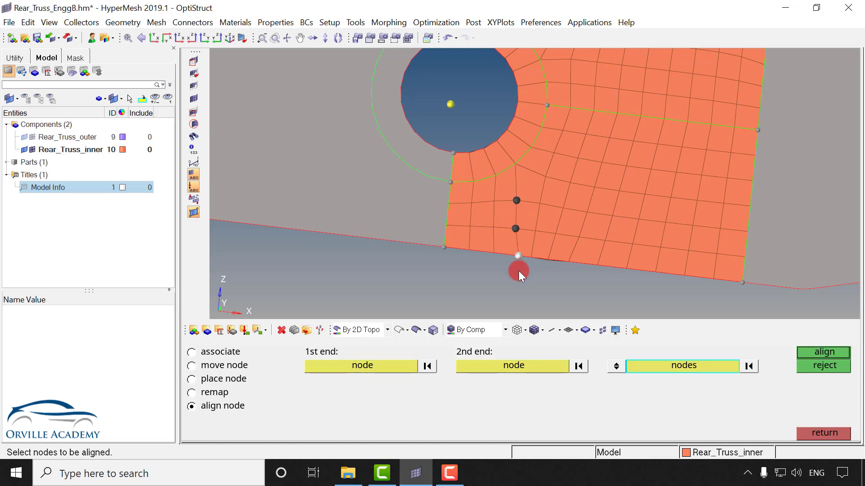
click(809, 433)
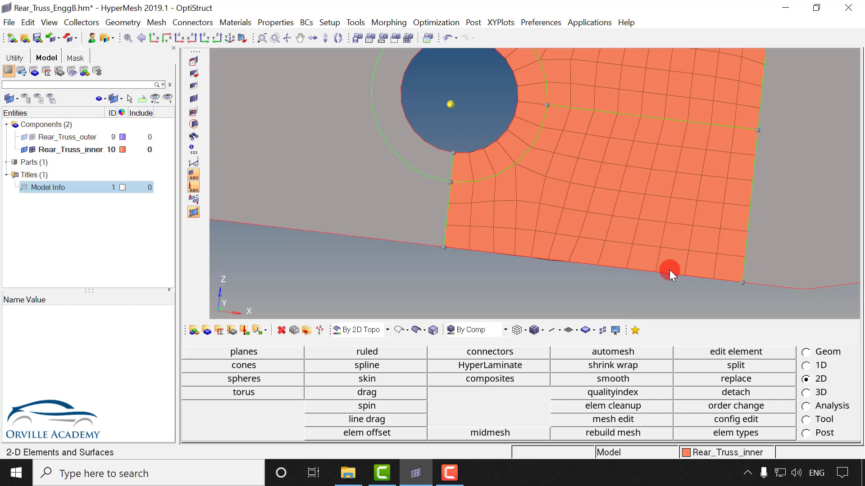
scroll(669, 269, down, 3)
ctrl+right_drag(722, 228, 424, 184)
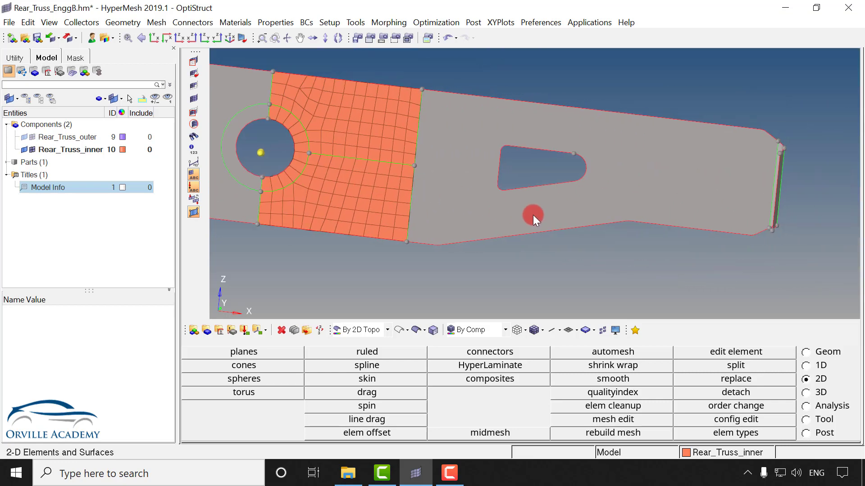
Automesh the large surface around the slot with mixed elements at size 10 and accept the mesh.
key(F12)
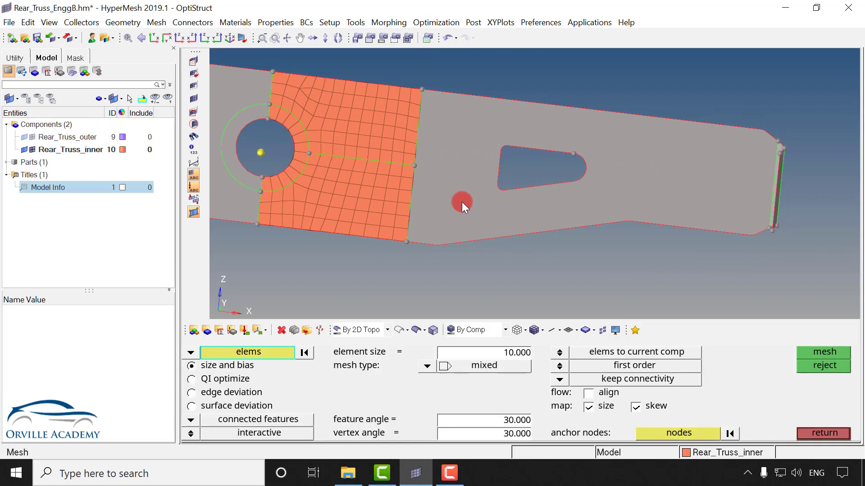
click(191, 352)
click(224, 379)
click(458, 226)
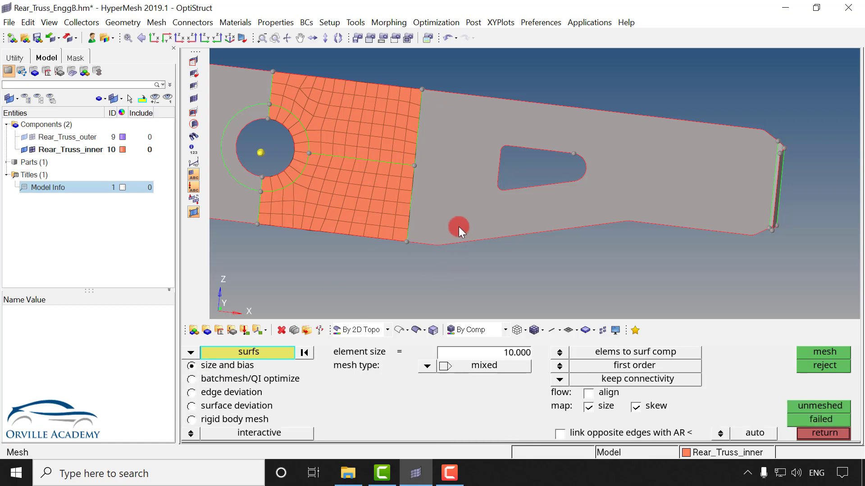
middle_click(459, 227)
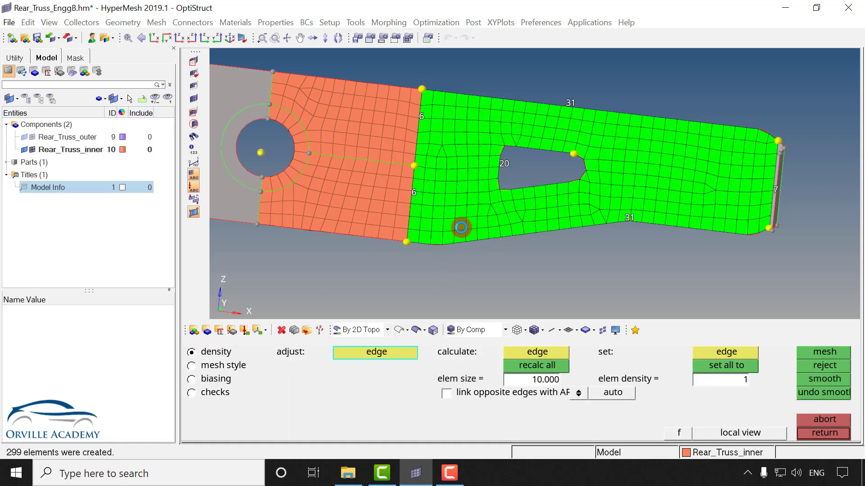
middle_click(460, 227)
Remesh the block of elements between the slot's lower edge and the plate's lower outer edge at size 10.
scroll(484, 218, up, 2)
click(191, 352)
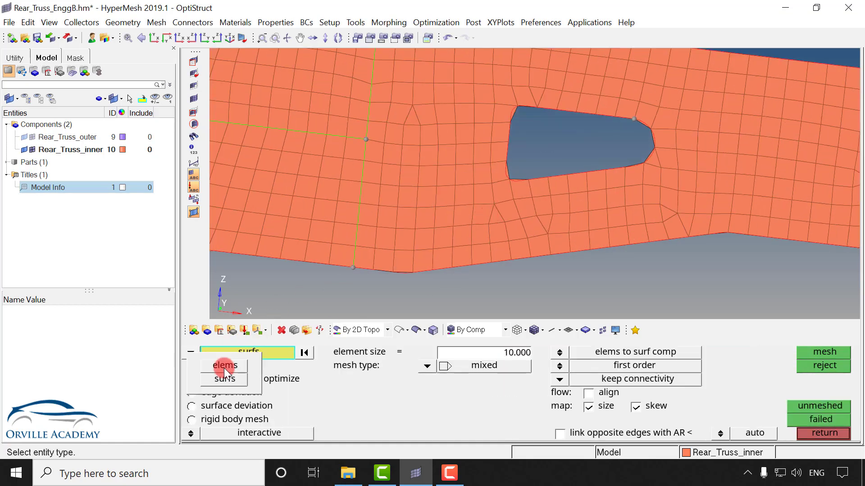
click(224, 365)
shift+drag(471, 181, 591, 271)
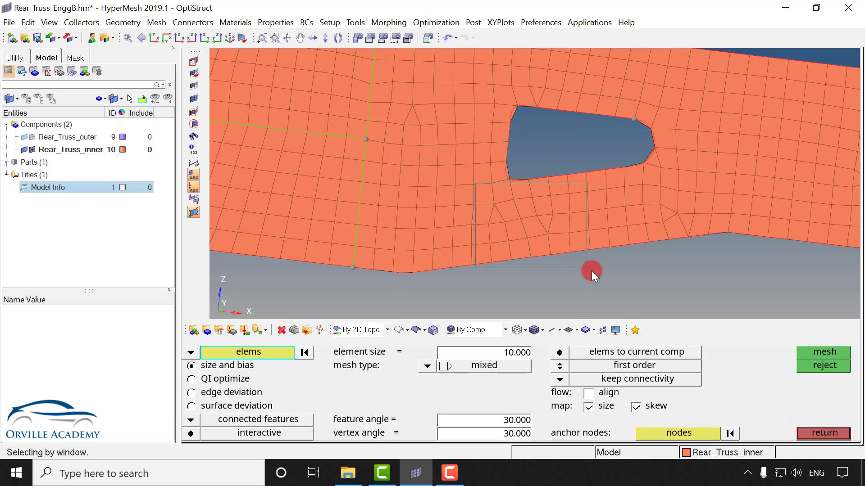
middle_click(583, 221)
middle_click(464, 225)
Remesh the elements above the slot, up to the plate's upper edge and around the slot's upper-left corner.
scroll(466, 221, down, 2)
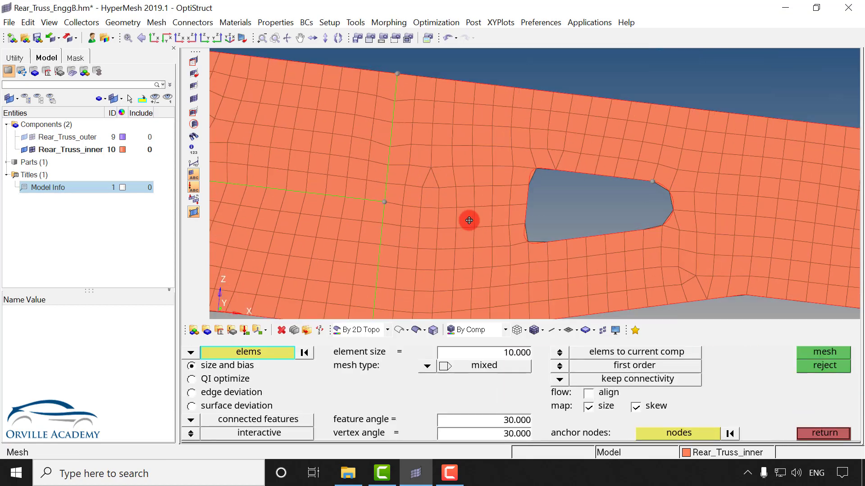
scroll(570, 244, up, 2)
shift+drag(436, 106, 594, 225)
shift+drag(555, 109, 608, 187)
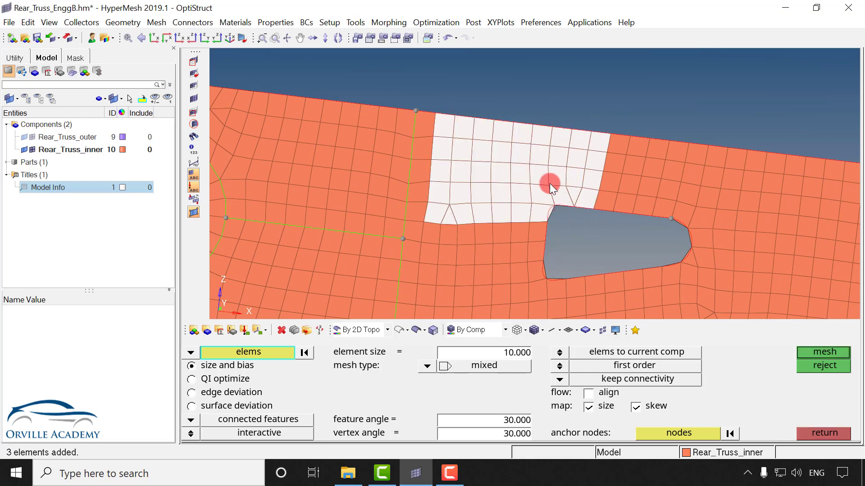
middle_click(576, 212)
middle_click(553, 187)
Remesh the element block running from the slot's rounded end down to the bend in the plate's lower edge.
ctrl+right_drag(656, 195, 469, 100)
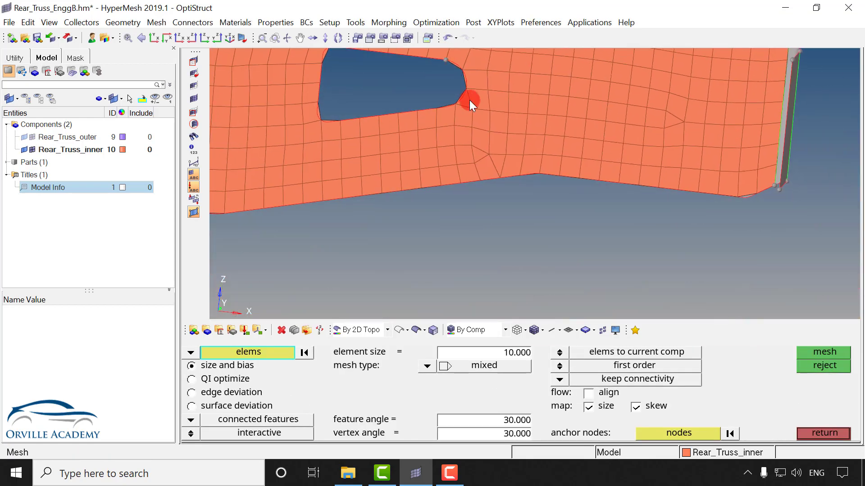
shift+drag(455, 93, 614, 195)
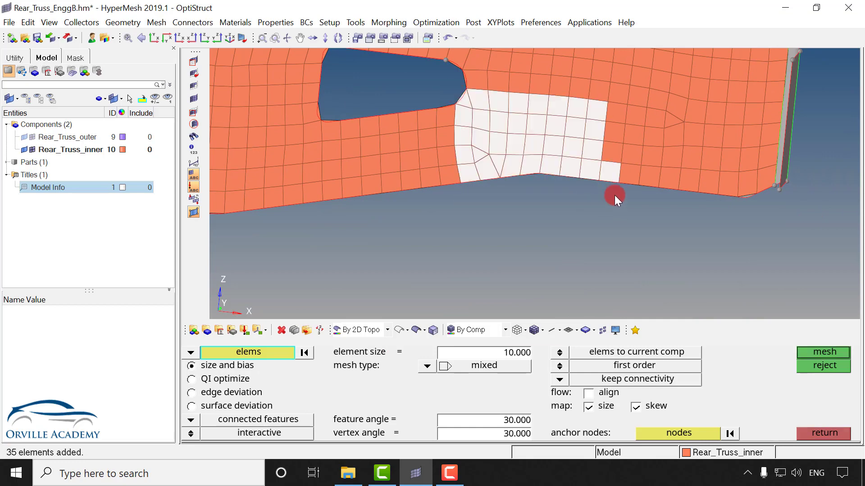
shift+drag(580, 100, 622, 162)
middle_click(510, 143)
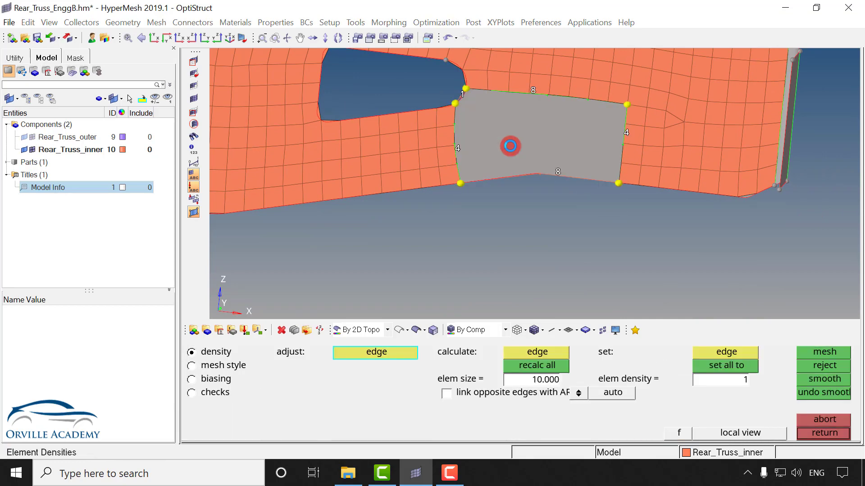
middle_click(512, 166)
Automesh the end flange surface and the adjoining bend surface together at element size 10.
ctrl+drag(494, 116, 597, 234)
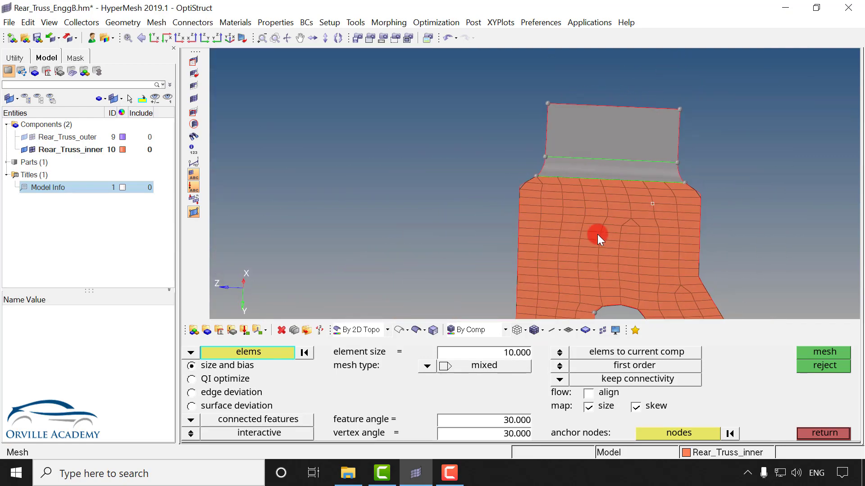
click(216, 345)
click(225, 366)
click(605, 159)
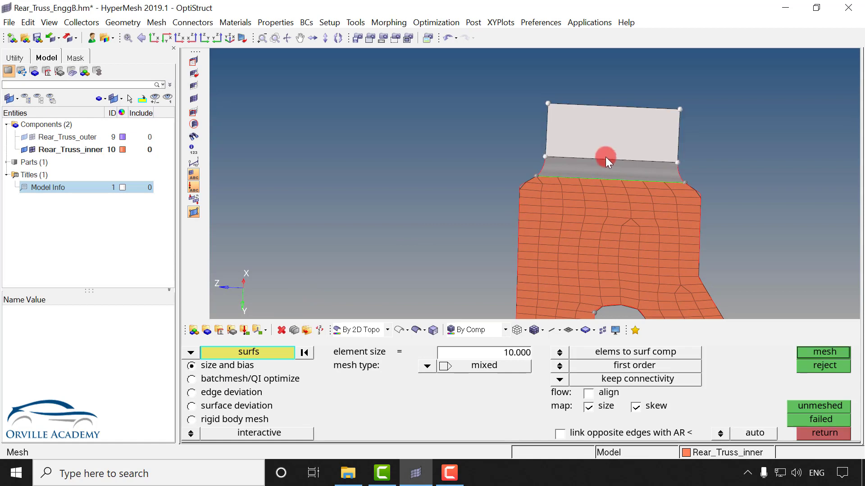
click(601, 183)
middle_click(620, 180)
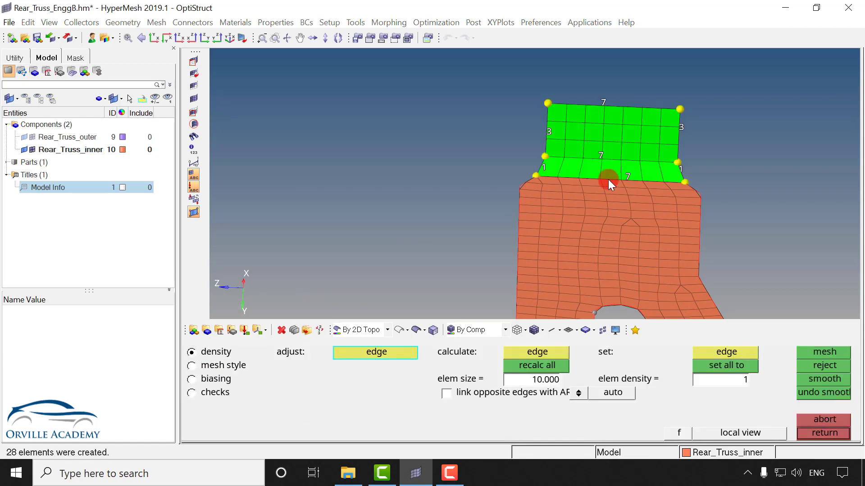
Set a density of 2 on the bend's side edge, try to adjust its lengthwise edges, and accept the flange mesh.
scroll(608, 179, up, 2)
click(711, 165)
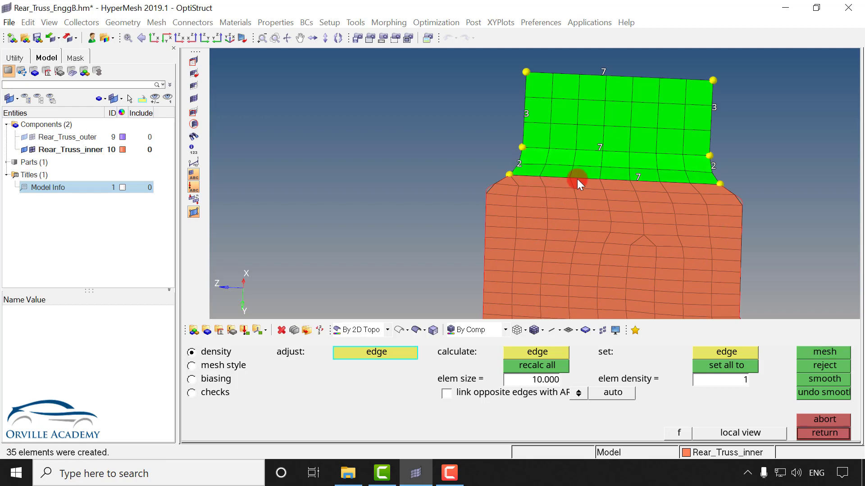
click(594, 149)
click(638, 177)
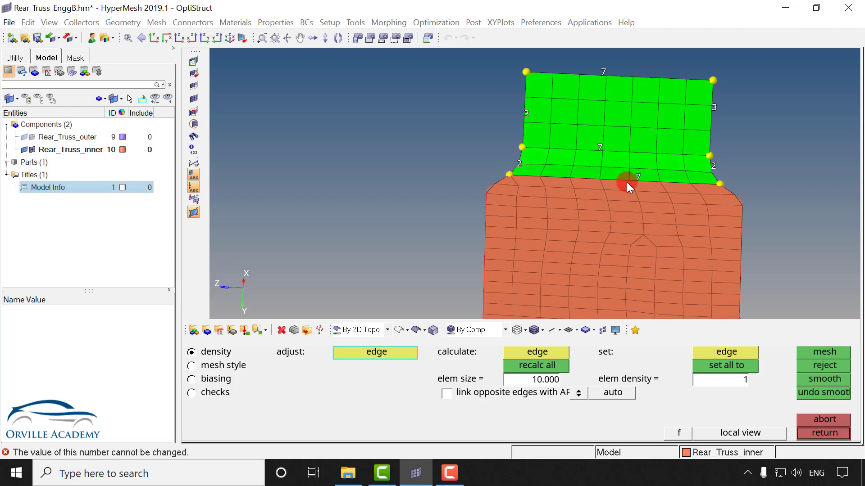
ctrl+right_drag(650, 188, 580, 220)
middle_click(566, 228)
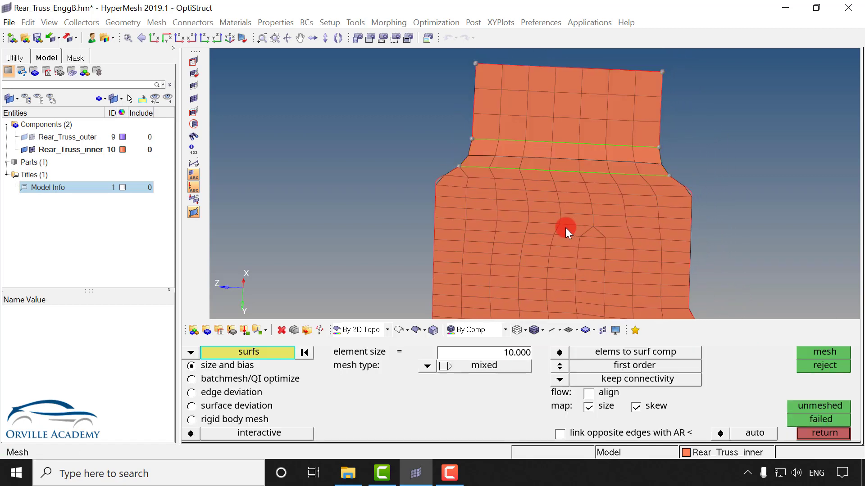
Remesh the central elements across the flange, bend and adjacent plate with a density of 5 on the flange's outer edge.
click(191, 352)
click(239, 363)
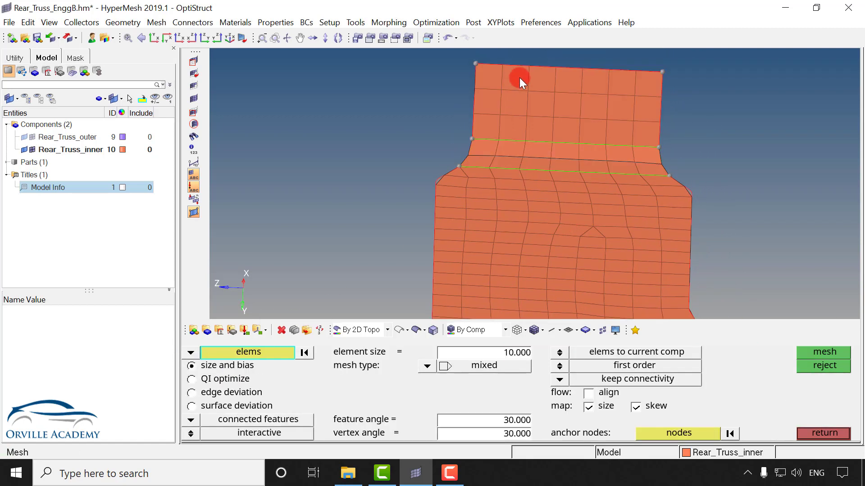
shift+drag(537, 79, 642, 233)
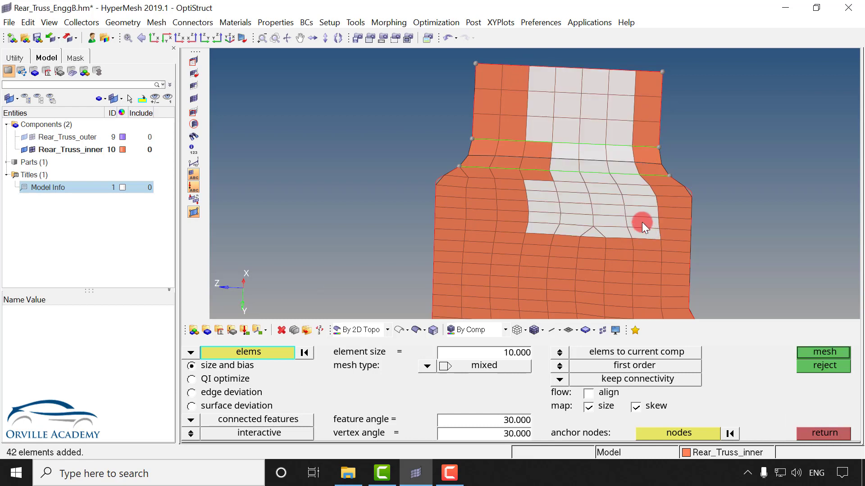
shift+drag(530, 143, 559, 183)
middle_click(561, 126)
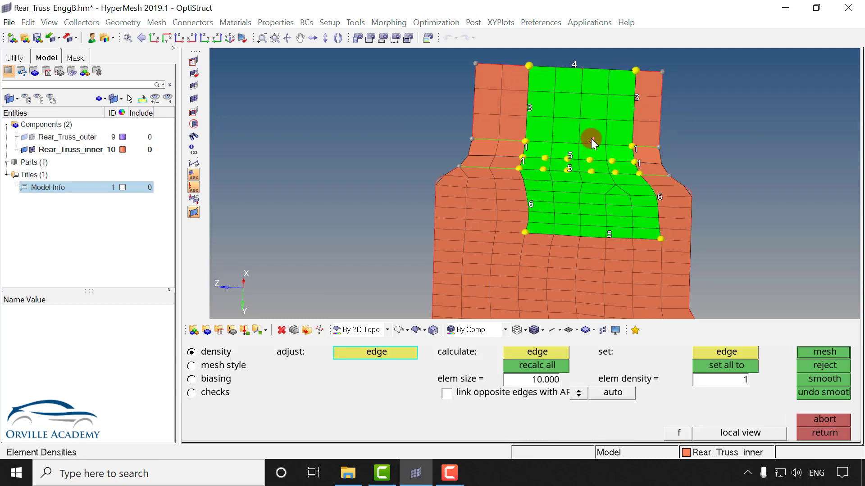
click(564, 152)
middle_click(563, 152)
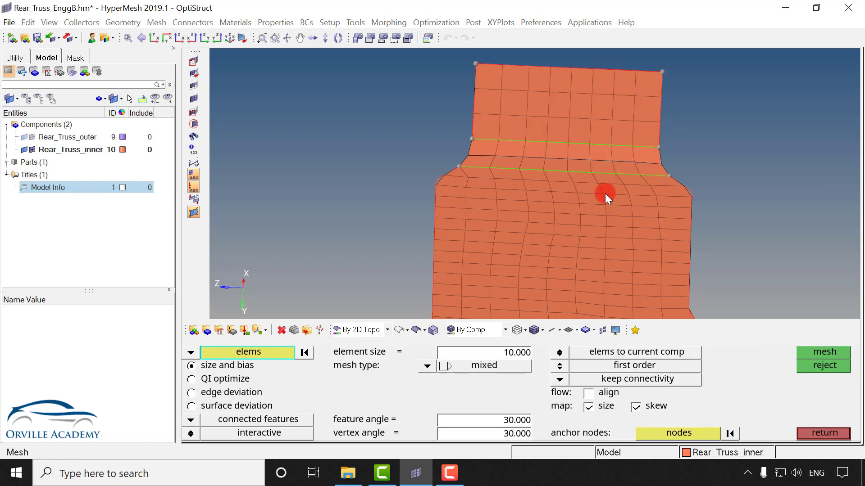
Colour the mesh by element quality and locate the elements near the round hole that violate the maximum size.
ctrl+drag(604, 193, 463, 199)
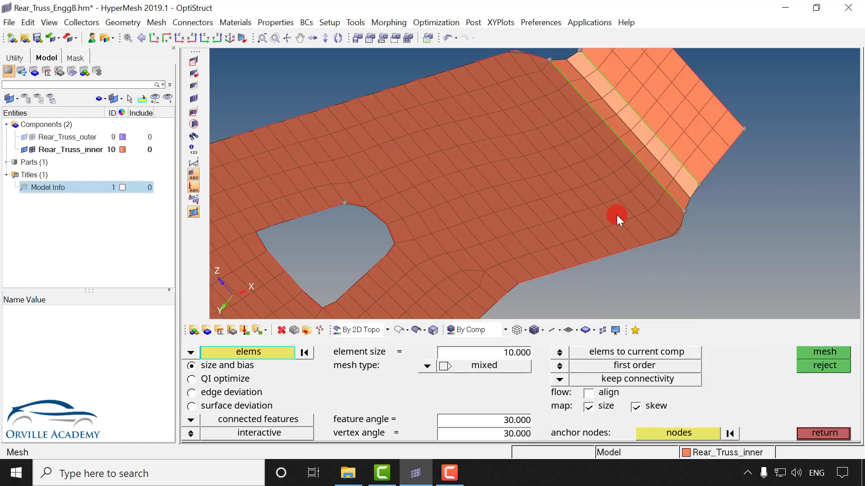
ctrl+drag(614, 231, 644, 190)
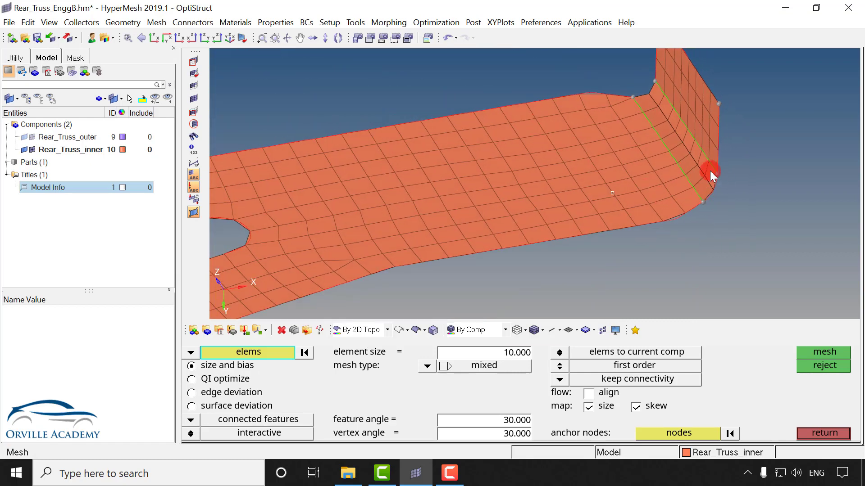
mouse_move(706, 174)
mouse_down()
mouse_move(670, 186)
mouse_move(687, 186)
mouse_up()
click(506, 330)
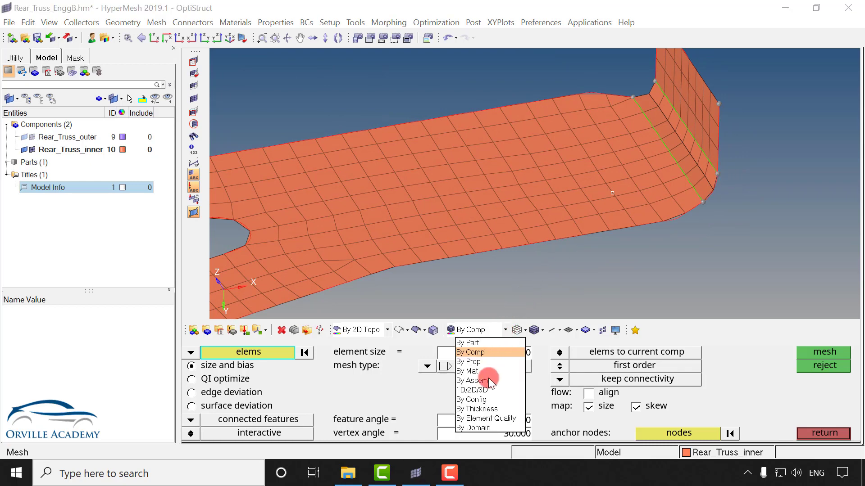
click(486, 419)
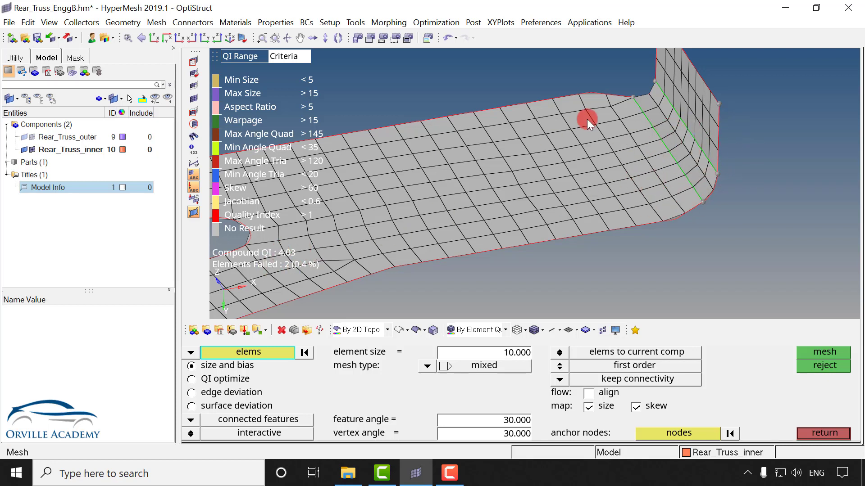
scroll(585, 121, down, 5)
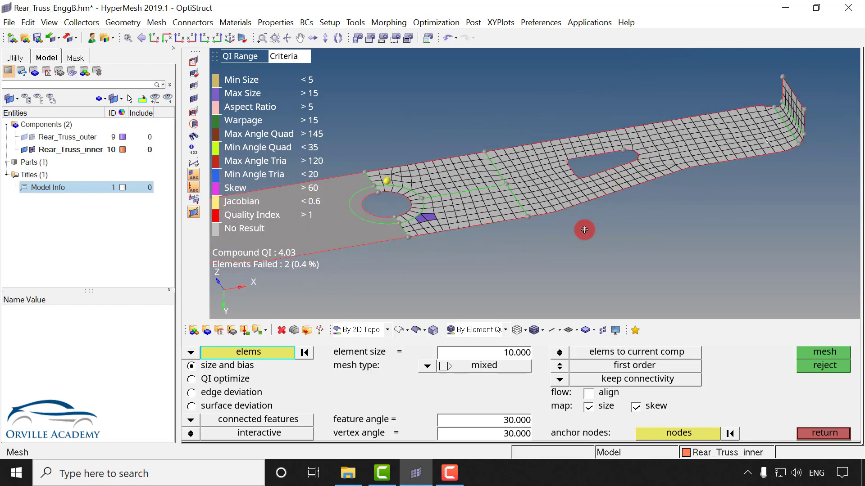
scroll(468, 237, up, 5)
ctrl+right_drag(390, 160, 496, 165)
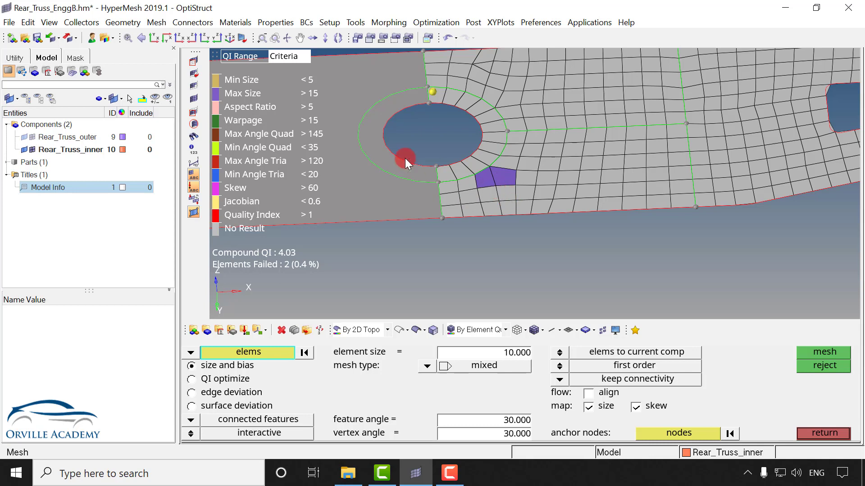
click(240, 92)
click(578, 170)
Use the quality index Place Node tool to reposition the lower node shared by the two oversized elements beside the washer.
click(806, 431)
click(806, 379)
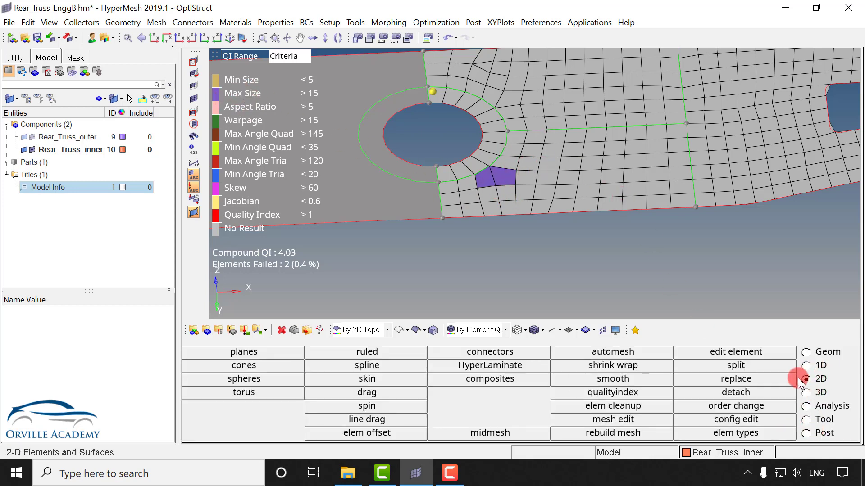
click(615, 395)
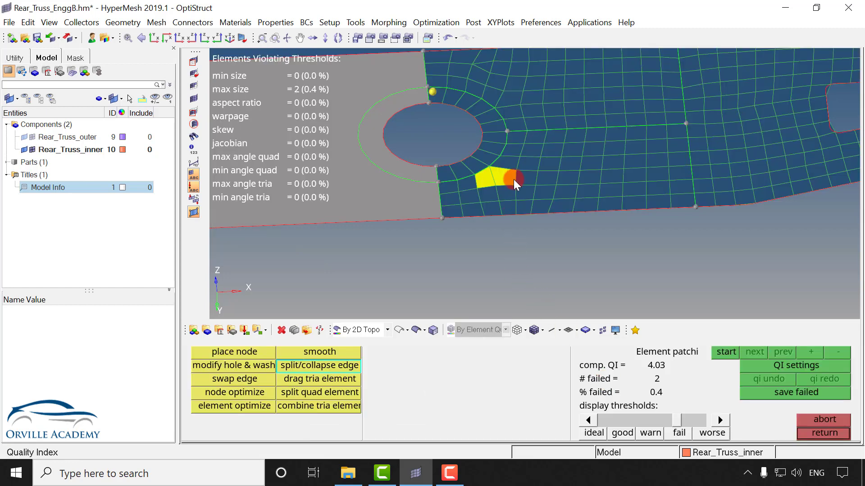
click(257, 354)
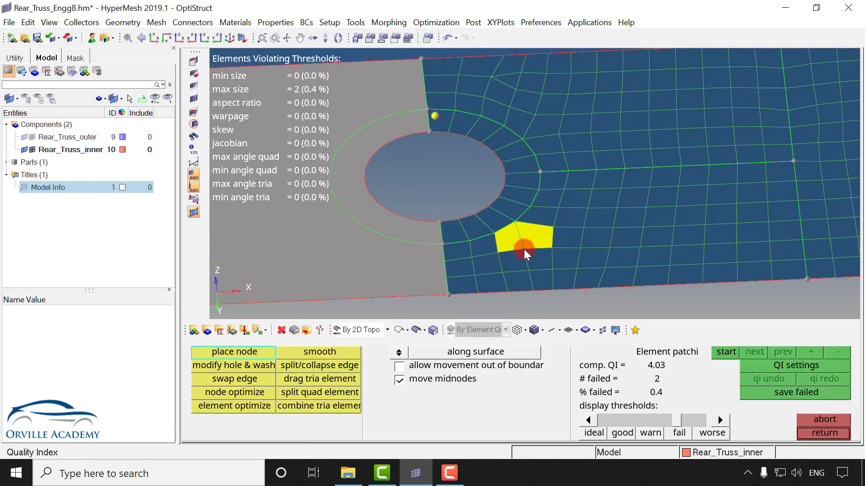
click(523, 247)
click(553, 244)
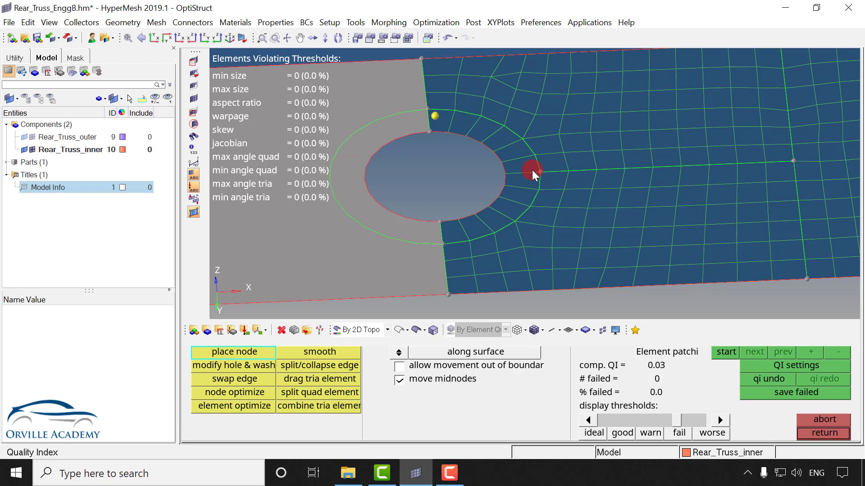
Examine the mesh flow and quality from the round hole past the slot to the end flange's bend.
ctrl+right_drag(727, 154, 646, 228)
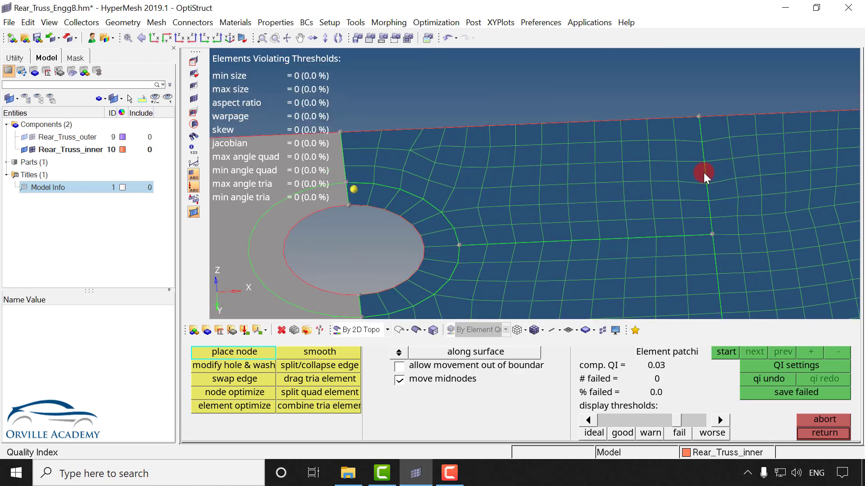
drag(704, 183, 701, 139)
ctrl+right_drag(715, 239, 653, 127)
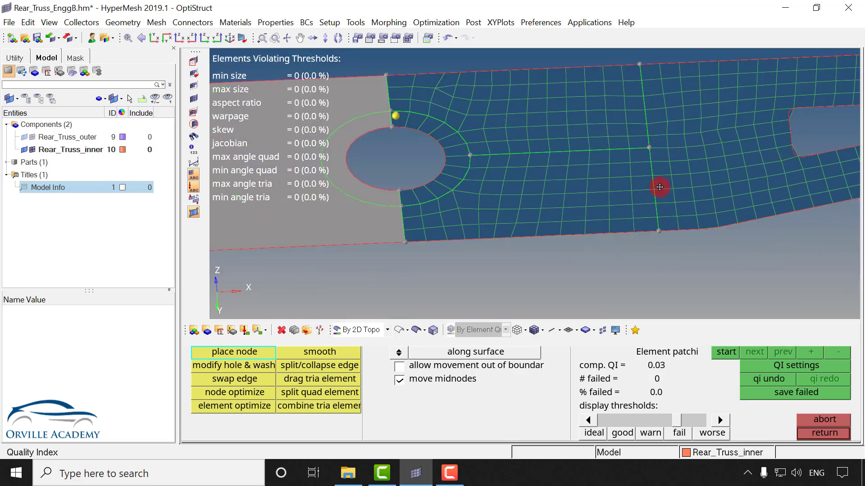
scroll(721, 225, down, 3)
ctrl+right_drag(721, 225, 618, 215)
scroll(495, 203, up, 2)
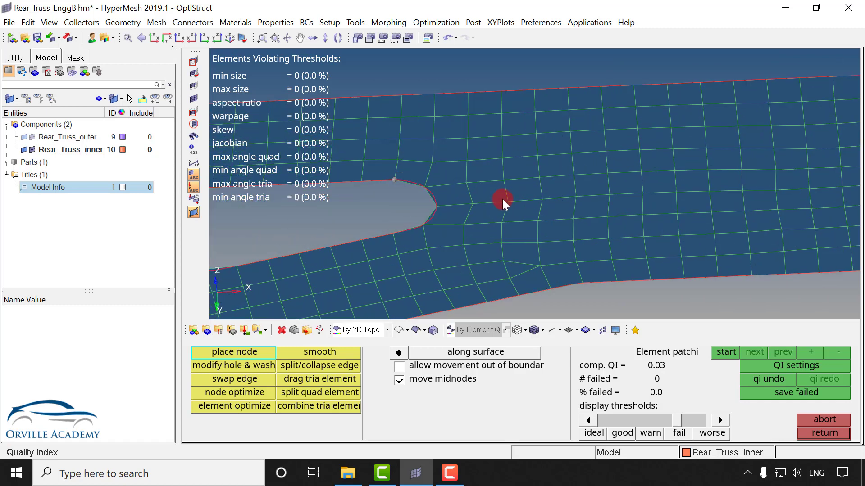
drag(506, 199, 470, 204)
scroll(568, 207, down, 1)
scroll(569, 207, down, 2)
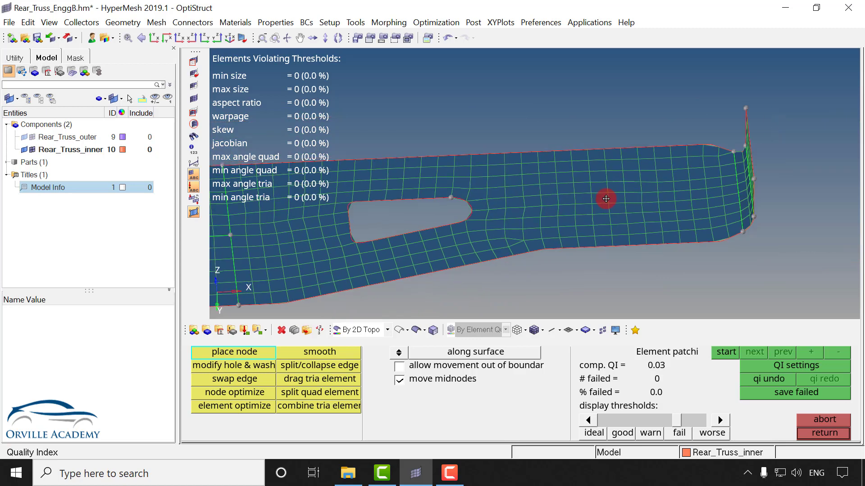
ctrl+drag(665, 248, 590, 195)
scroll(590, 194, up, 3)
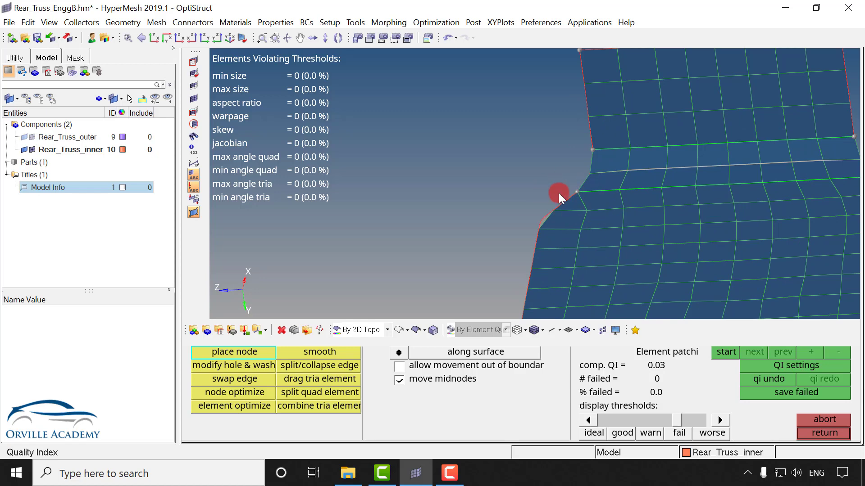
Remesh the selected half of the flange, bend and adjacent plate rows with a density of 5 on the flange's outer edge and bend line.
scroll(559, 214, down, 3)
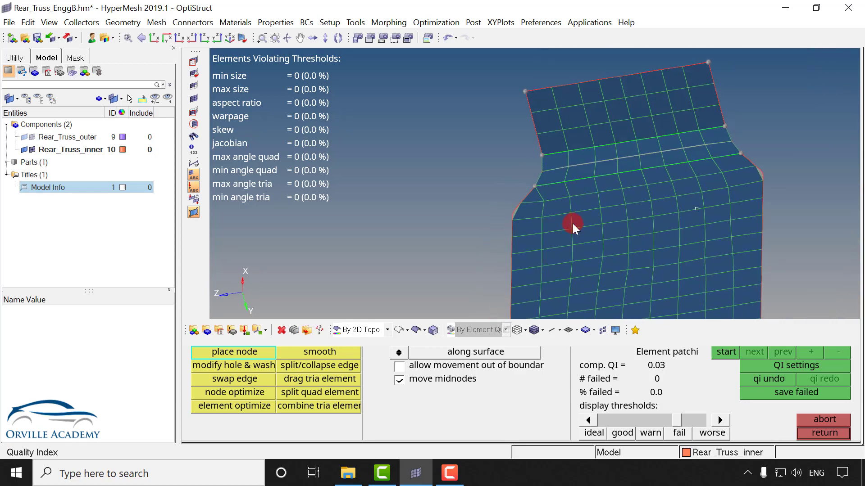
ctrl+drag(620, 265, 610, 266)
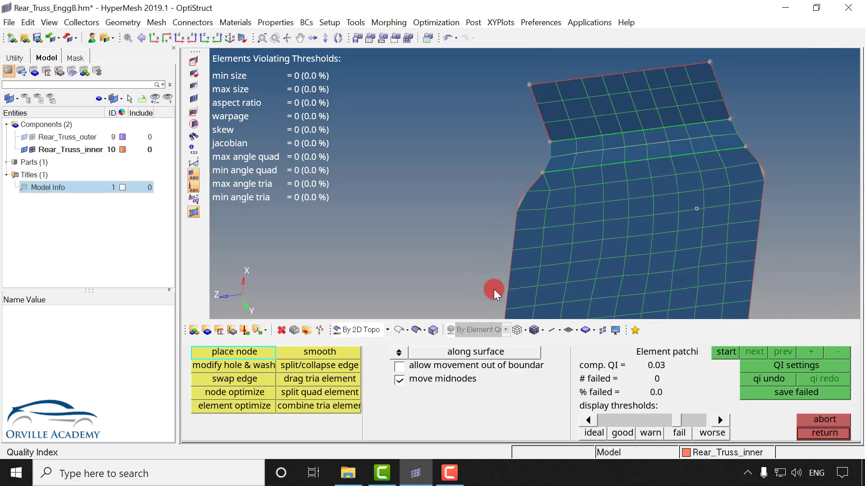
key(Escape)
key(F12)
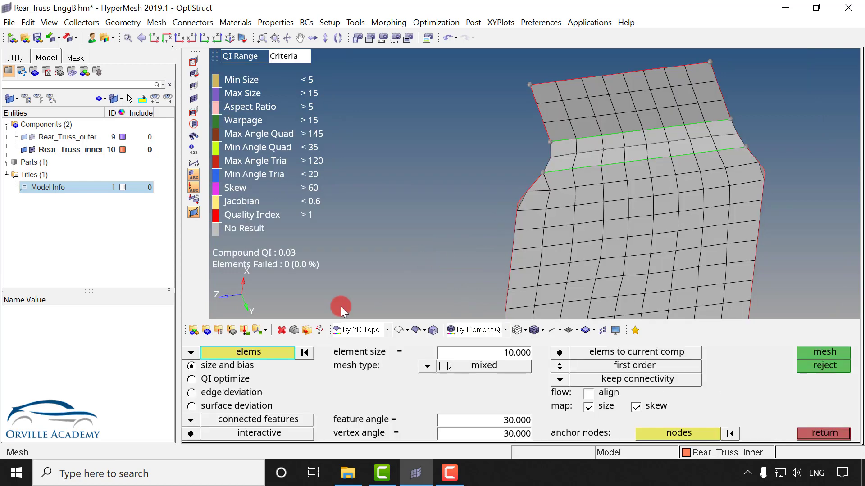
shift+drag(498, 88, 632, 196)
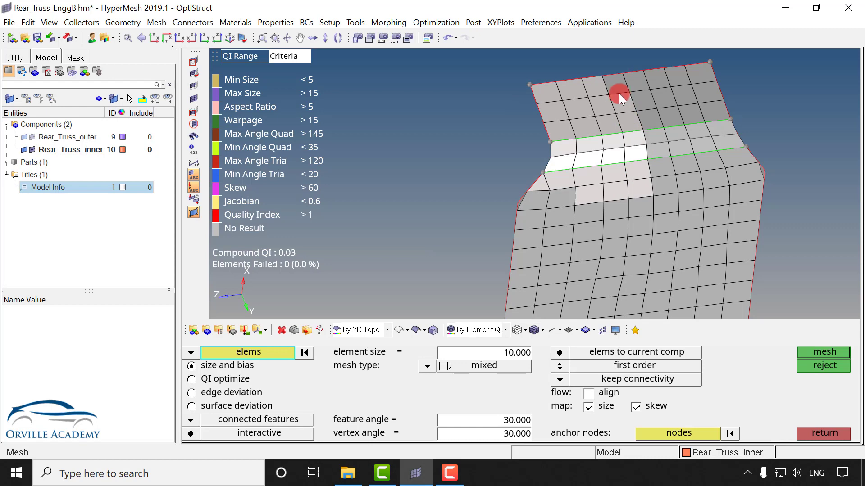
middle_click(550, 199)
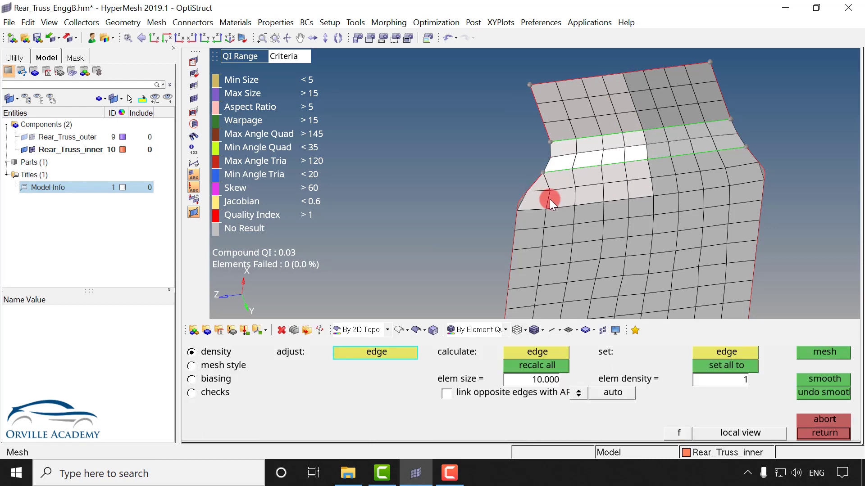
click(581, 163)
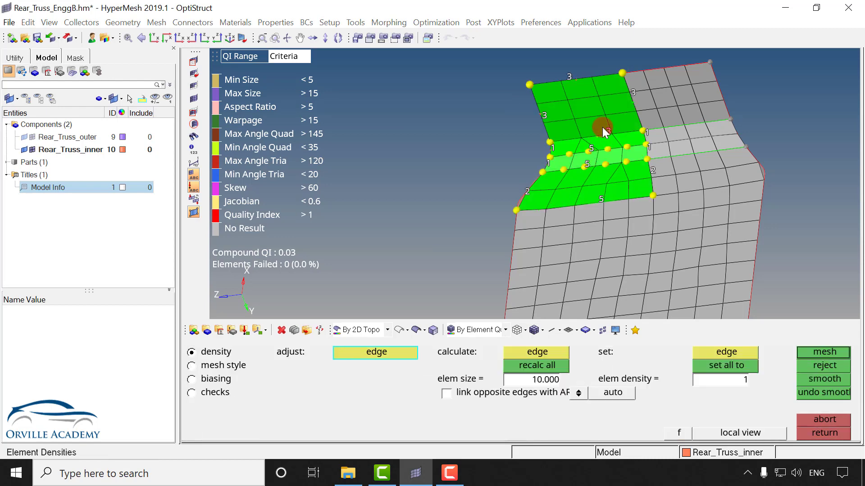
click(565, 140)
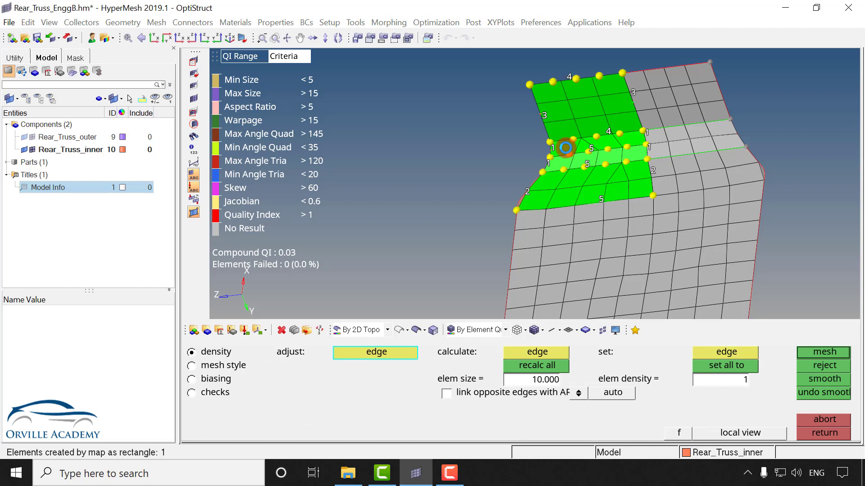
click(571, 75)
middle_click(568, 136)
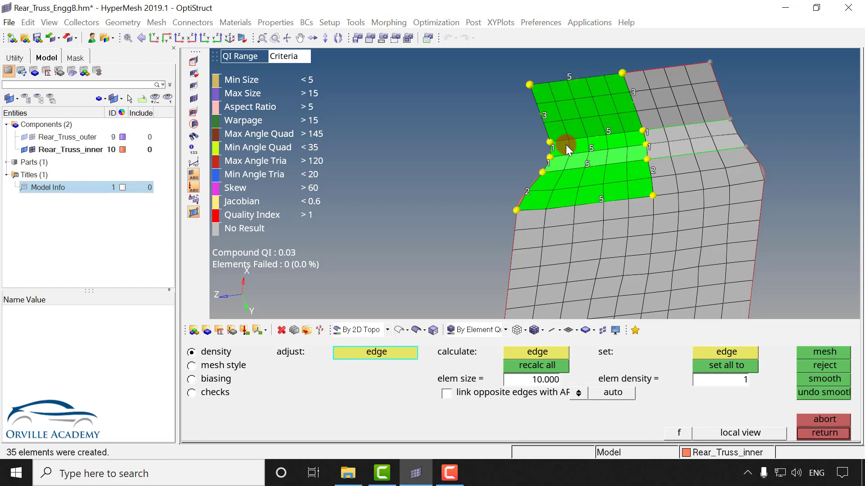
middle_click(581, 136)
Create an arc-centre node for the round hole from the two lines that form its inner edge.
scroll(610, 152, down, 4)
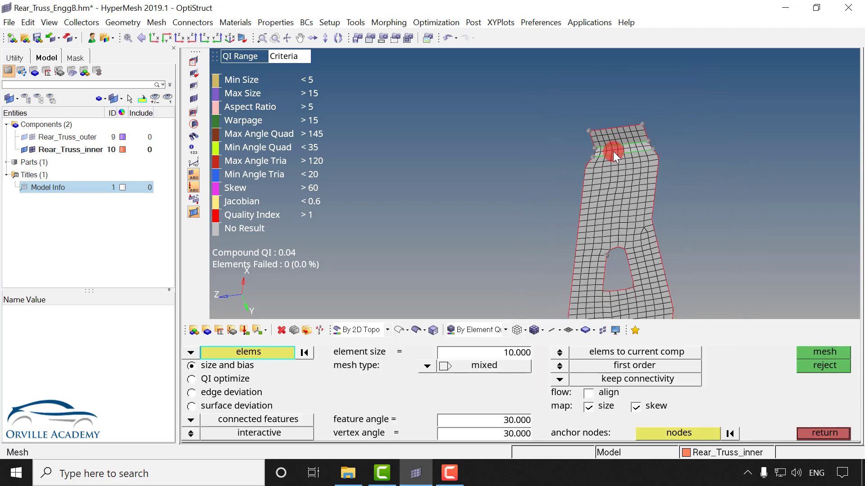
ctrl+drag(656, 296, 637, 157)
scroll(563, 178, up, 3)
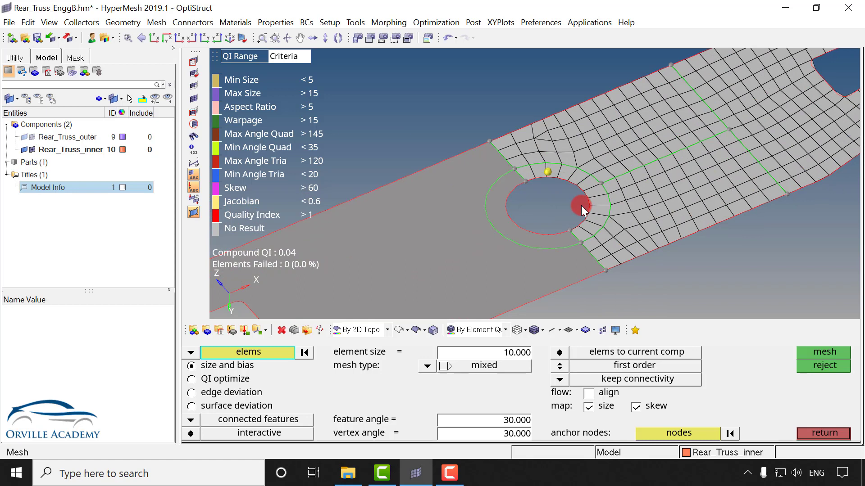
key(F8)
click(214, 351)
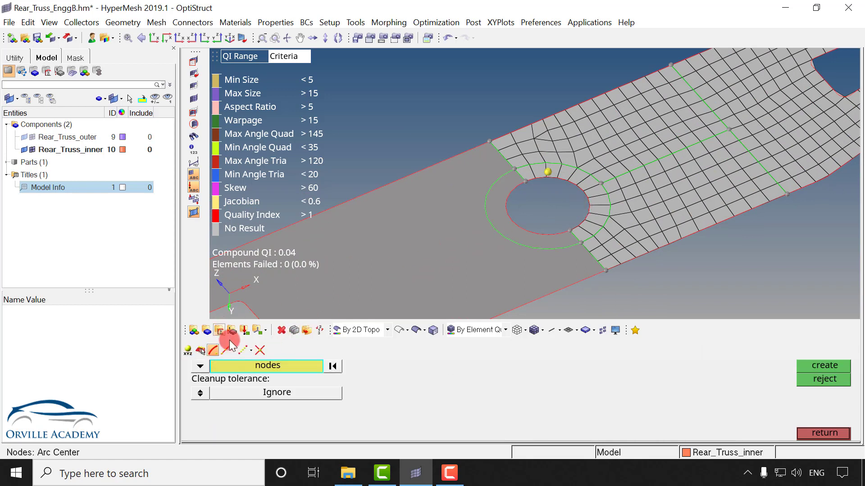
click(569, 182)
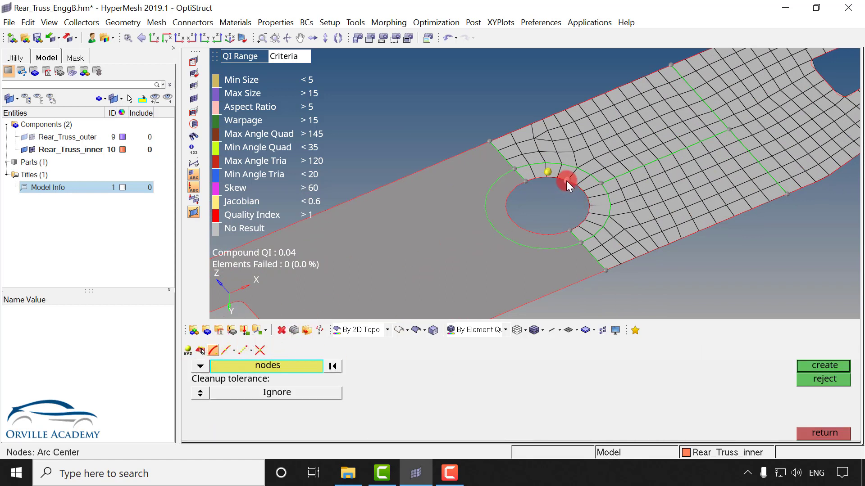
click(209, 366)
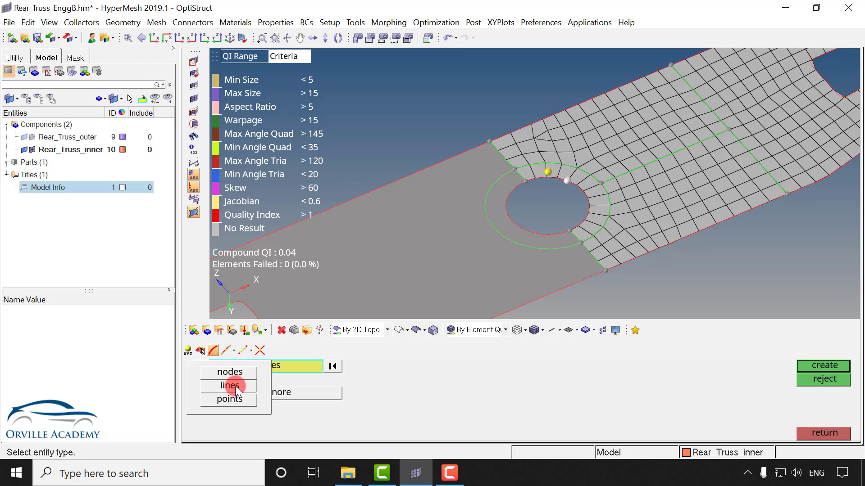
click(235, 386)
scroll(533, 217, up, 2)
click(571, 172)
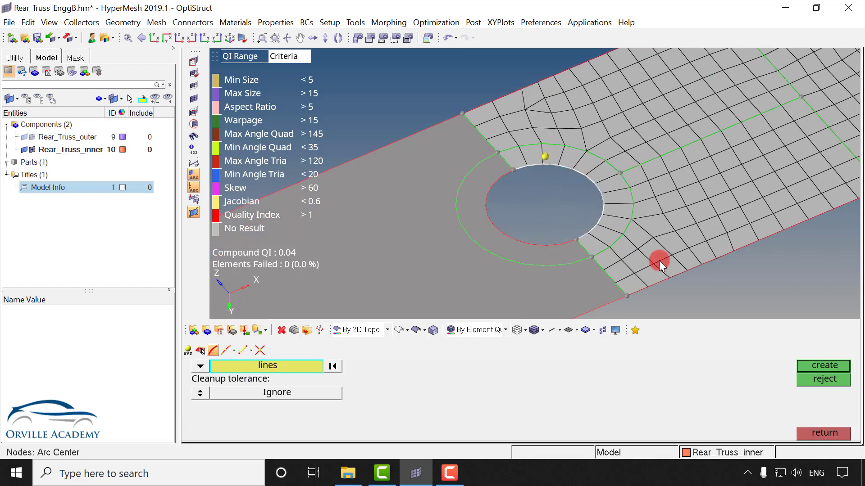
click(522, 240)
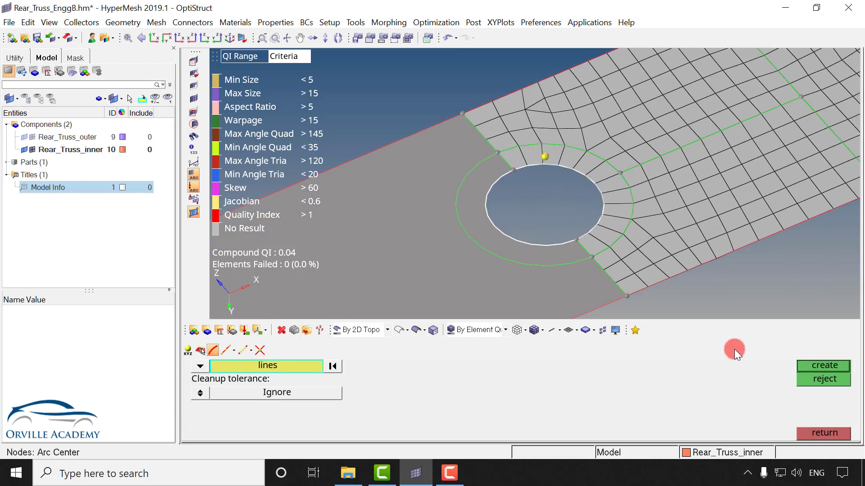
click(815, 365)
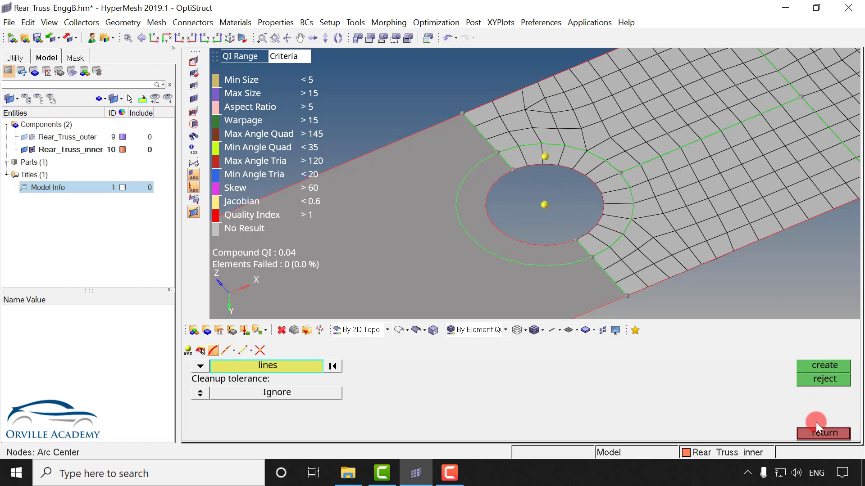
Measure the distance between the two opposite nodes where the surface split line meets the round hole's edge.
key(F12)
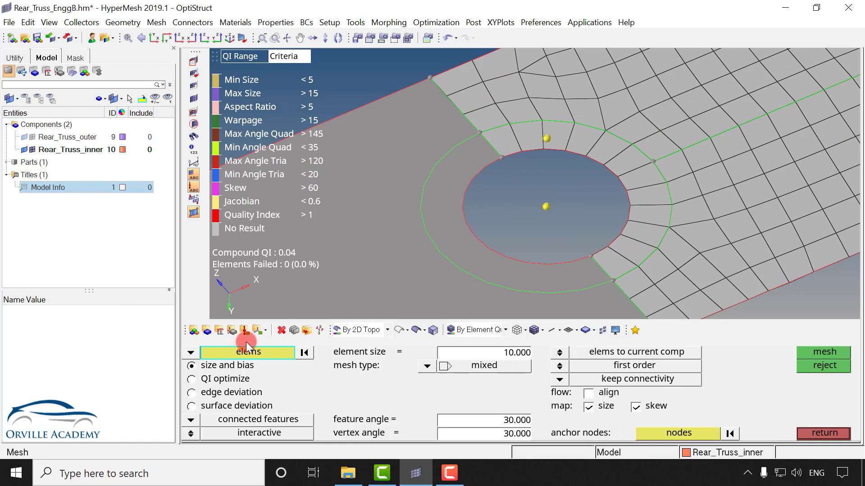
click(248, 334)
click(201, 352)
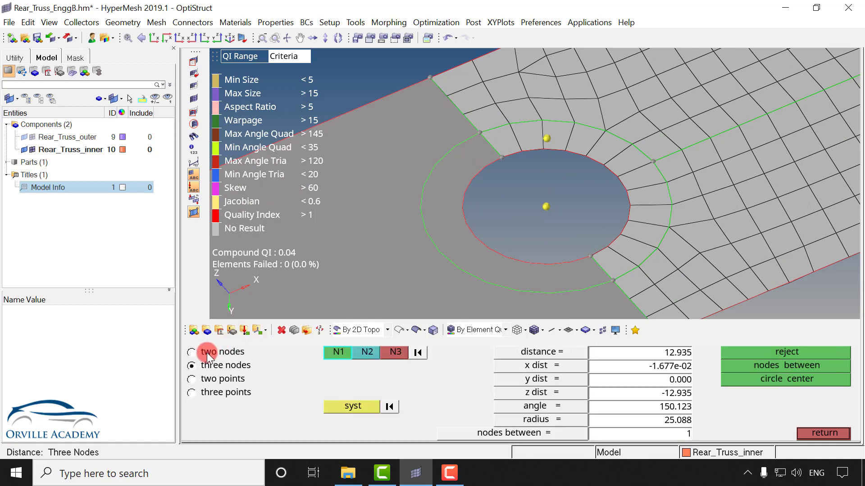
click(501, 159)
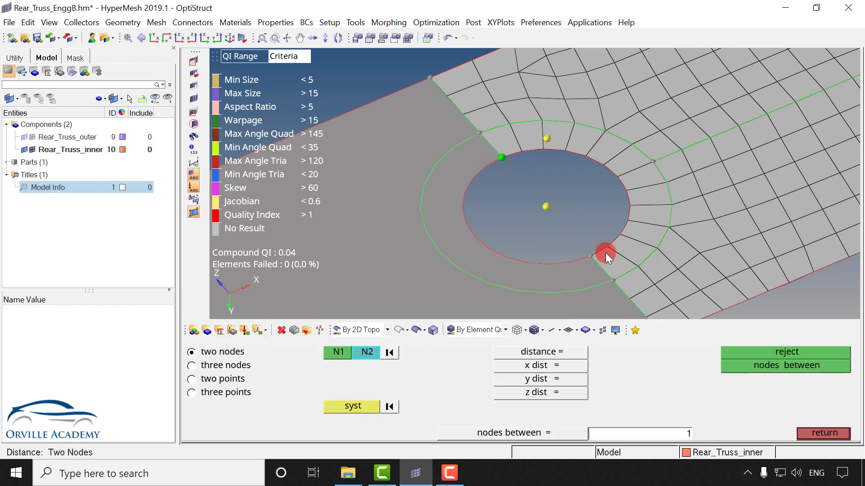
click(595, 256)
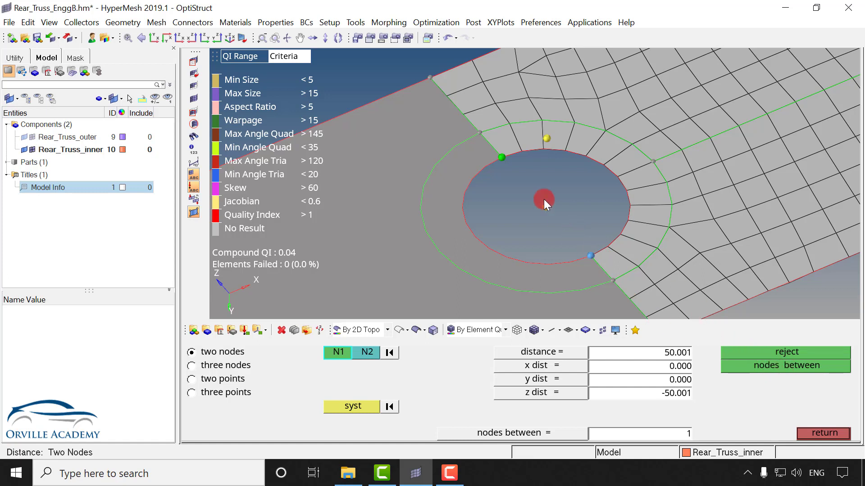
click(812, 430)
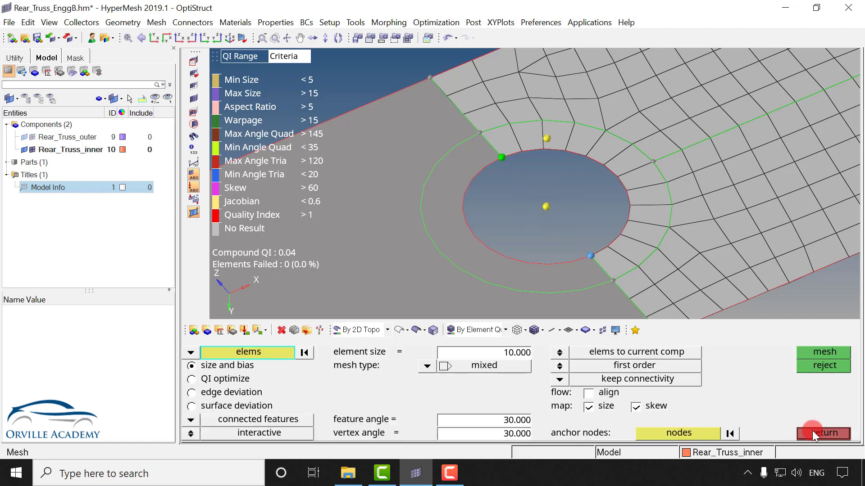
Set up a Reflect of all elements in the meshed half along the x-axis, using the round hole's centre node as base.
scroll(613, 170, down, 4)
scroll(590, 175, down, 6)
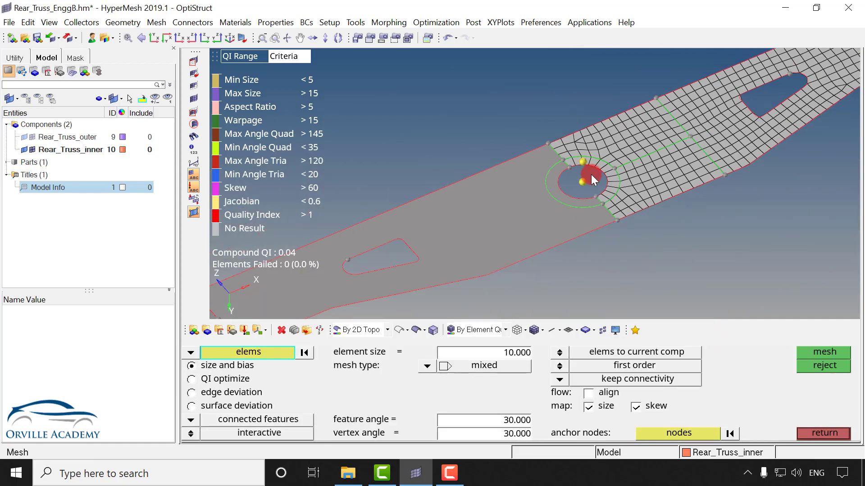
click(812, 427)
click(806, 419)
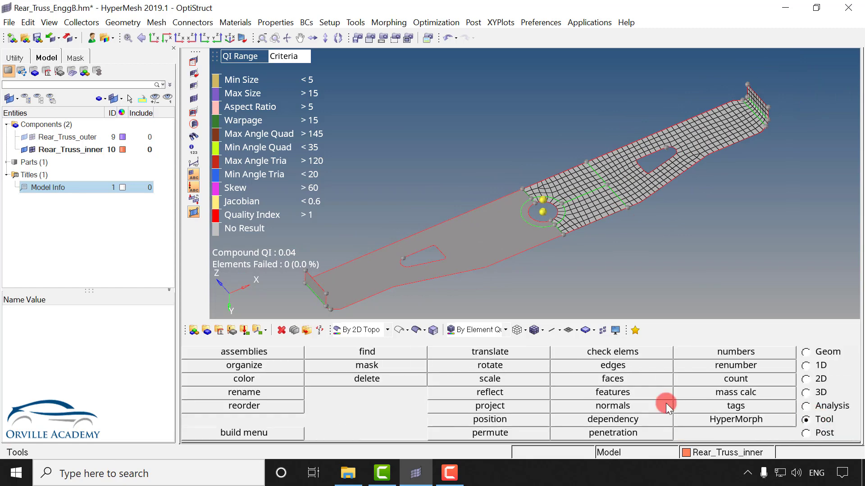
click(520, 391)
click(555, 183)
shift+drag(541, 161, 843, 288)
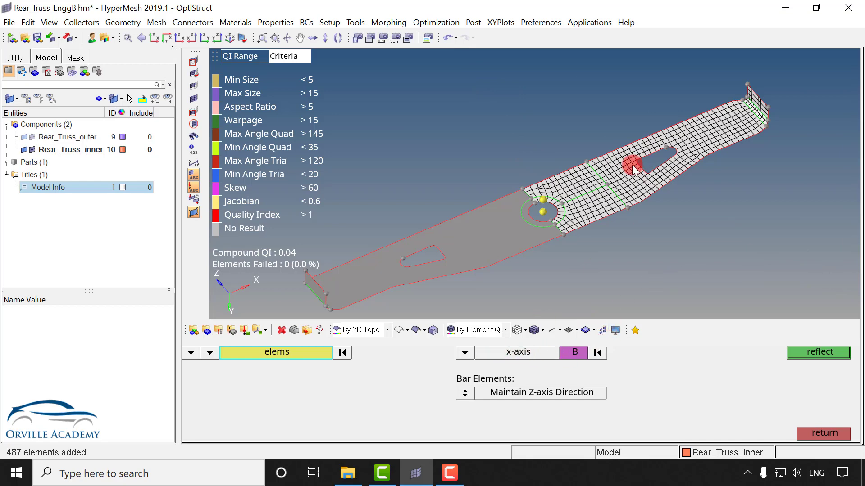
mouse_move(632, 165)
ctrl+mouse_down()
mouse_move(683, 180)
mouse_move(701, 122)
mouse_move(677, 150)
mouse_move(731, 167)
mouse_move(690, 288)
mouse_move(580, 247)
mouse_move(712, 160)
mouse_move(721, 184)
mouse_move(758, 204)
mouse_move(675, 263)
mouse_move(558, 212)
mouse_move(716, 163)
mouse_move(683, 187)
mouse_move(704, 201)
mouse_move(726, 177)
mouse_move(621, 167)
mouse_move(557, 147)
mouse_move(530, 158)
mouse_move(526, 174)
mouse_move(606, 175)
ctrl+mouse_up()
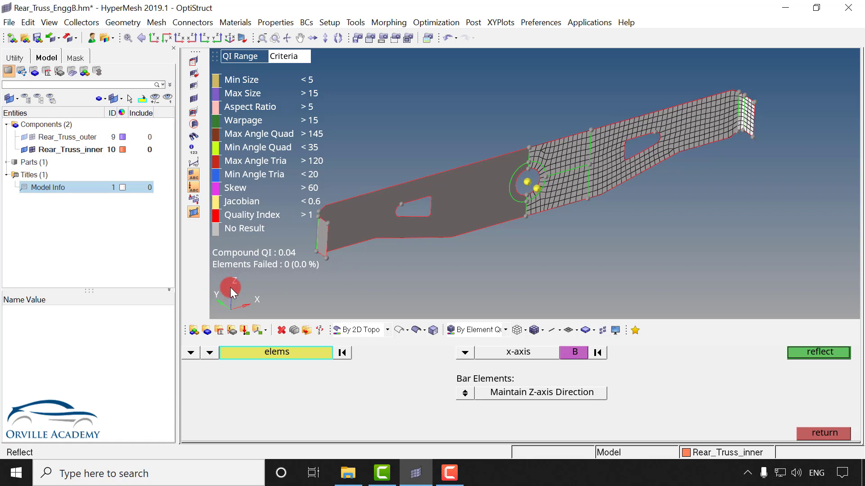
click(561, 351)
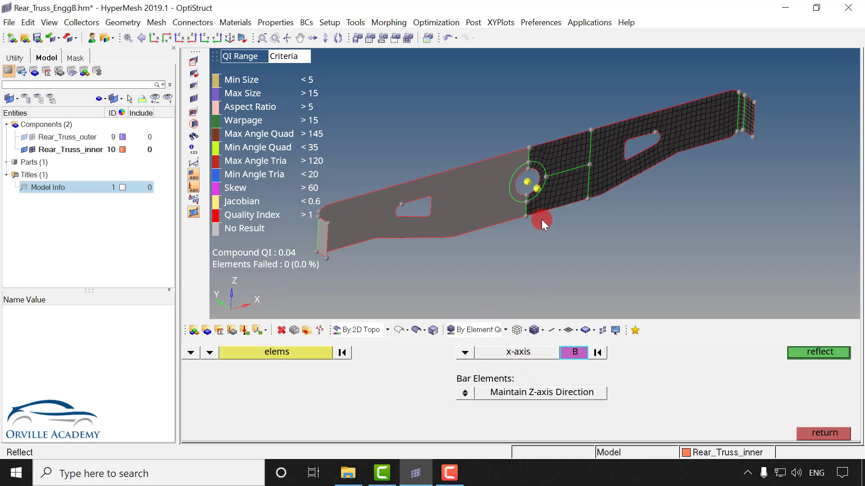
scroll(531, 190, up, 2)
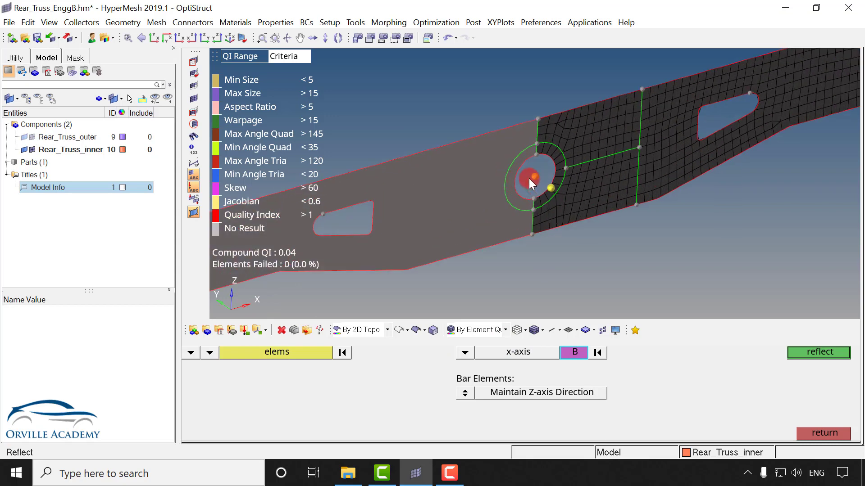
Duplicate the selected elements into the current component and reflect the copies onto the unmeshed half of the truss.
click(288, 353)
click(287, 352)
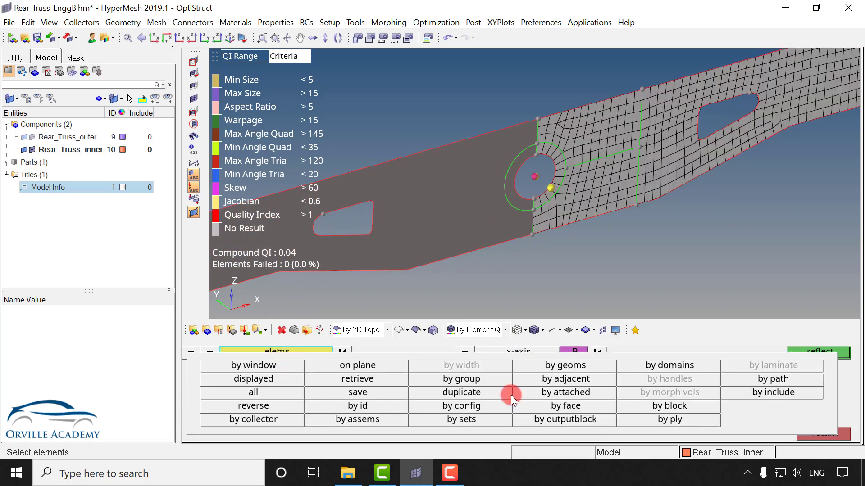
click(477, 392)
click(261, 379)
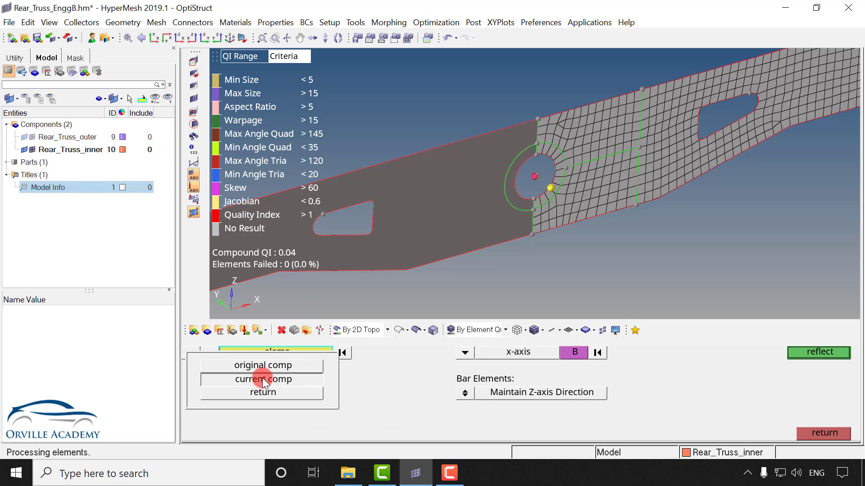
click(822, 354)
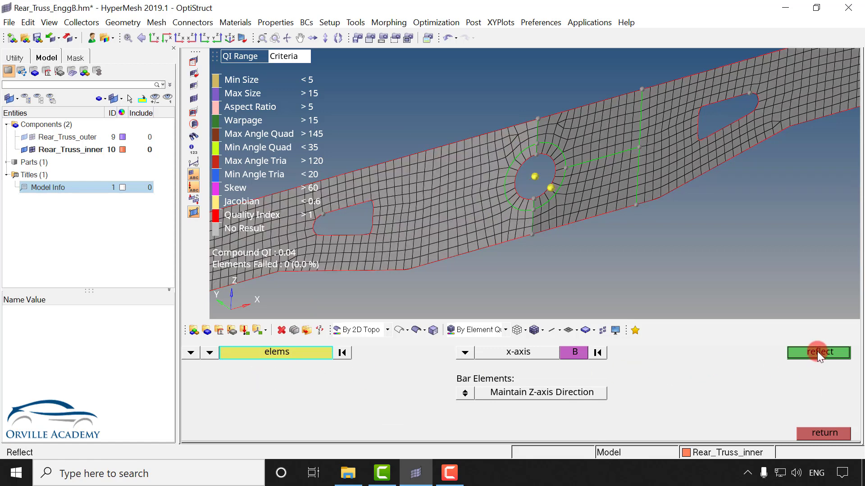
click(822, 432)
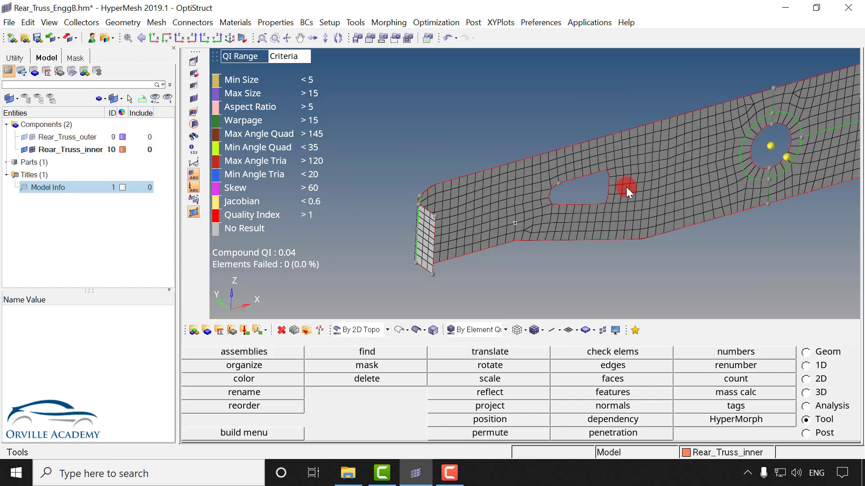
Preview the coincident nodes across all displayed elements with a tolerance of 0.01.
ctrl+drag(509, 201, 588, 199)
scroll(588, 199, up, 2)
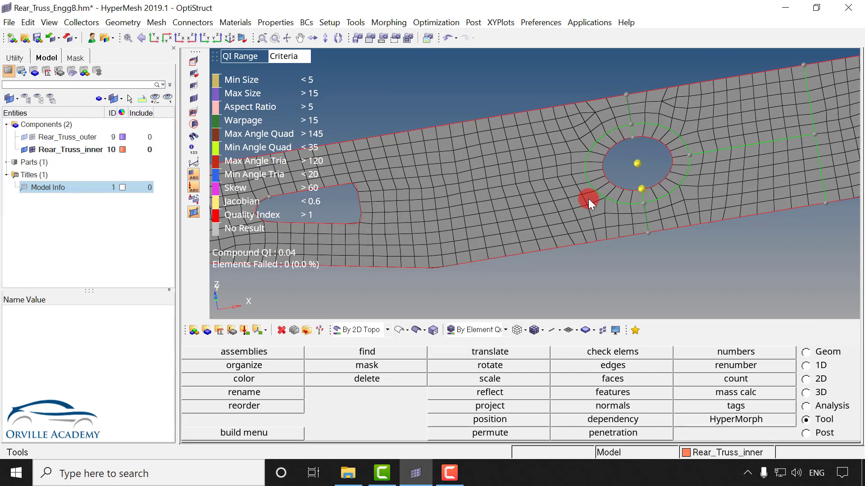
scroll(589, 199, down, 3)
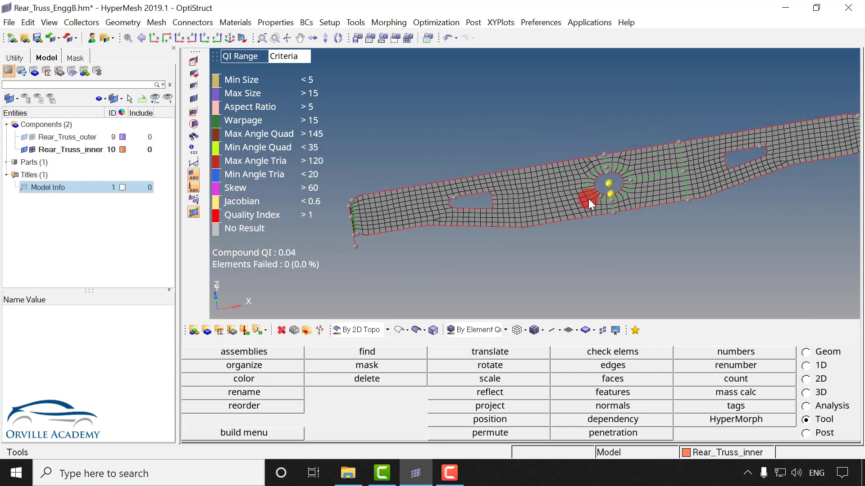
key(shift+F3)
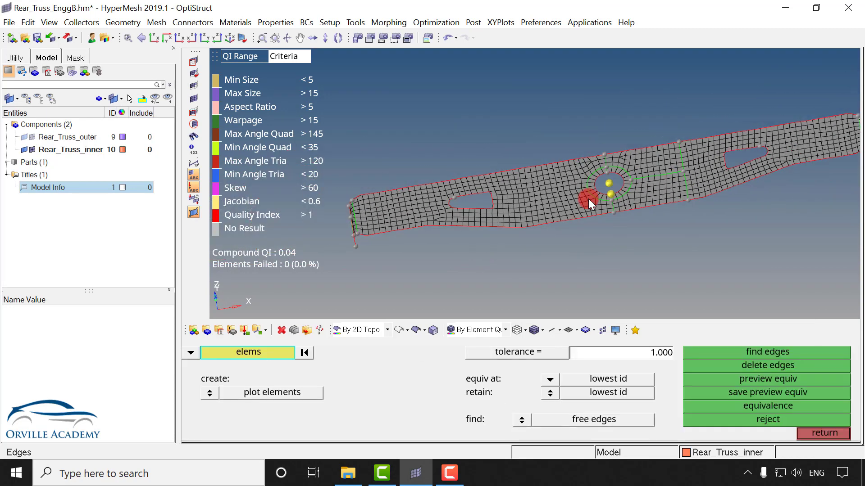
click(275, 351)
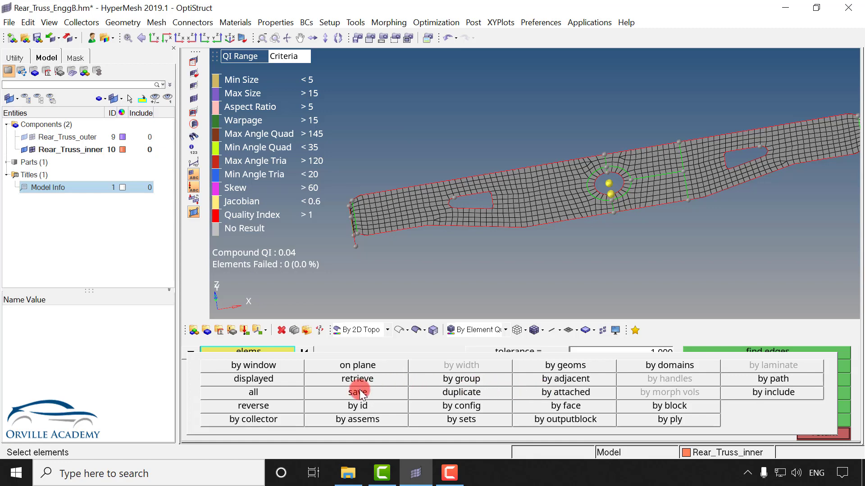
click(253, 379)
click(651, 357)
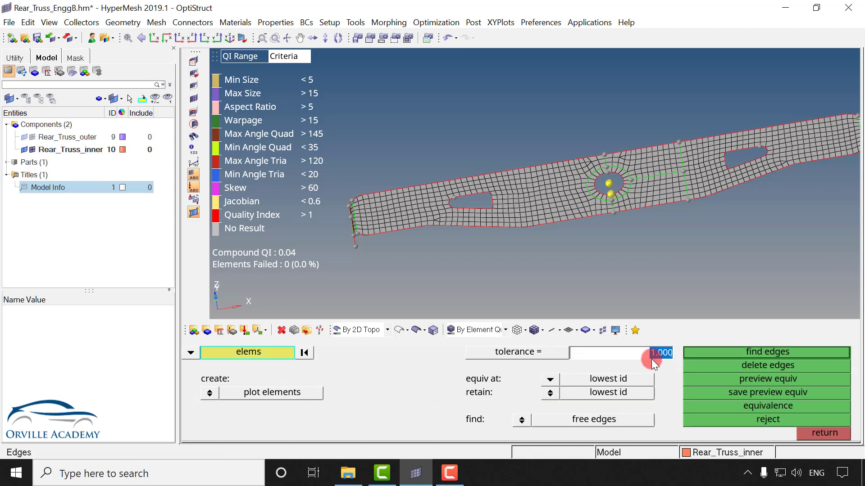
text(0.01)
click(756, 378)
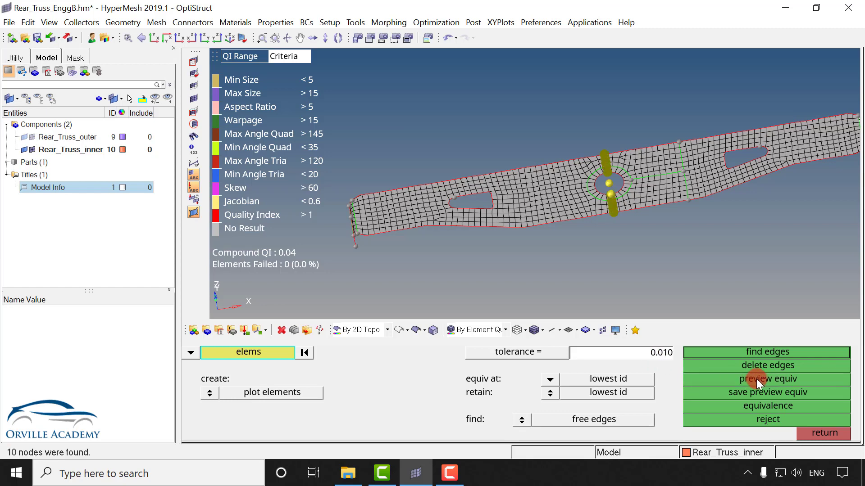
Equivalence the coincident nodes along the joint above and below the round hole.
scroll(609, 149, up, 3)
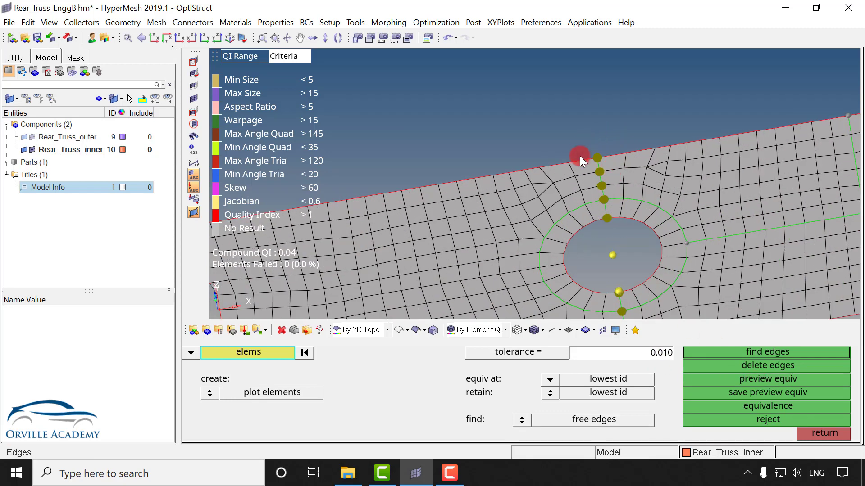
ctrl+right_drag(612, 227, 591, 160)
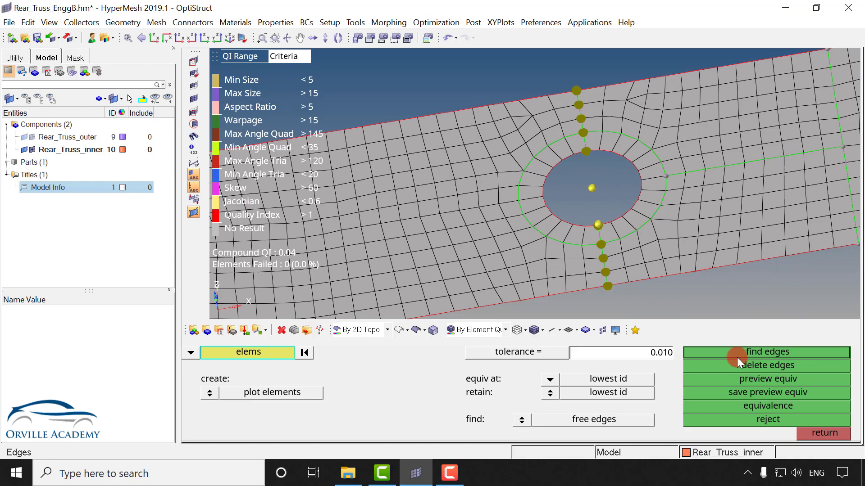
click(782, 404)
click(823, 433)
Switch the element colouring to By Comp.
ctrl+right_drag(765, 189, 548, 247)
click(505, 330)
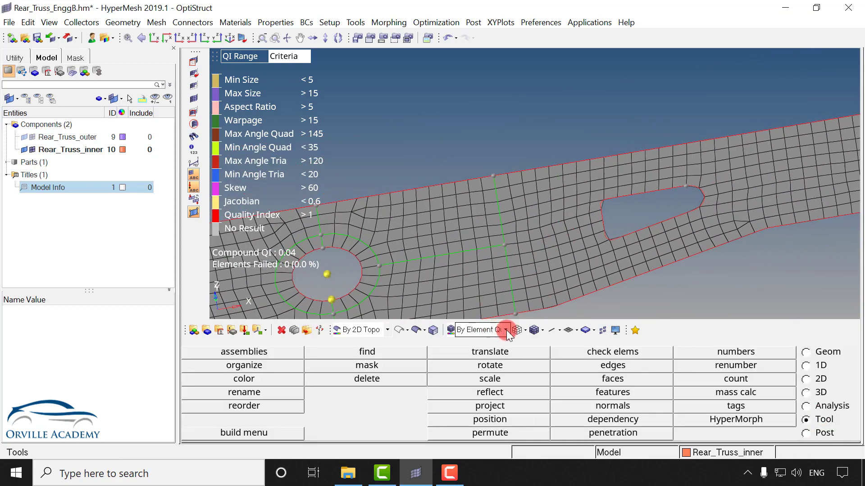
click(480, 352)
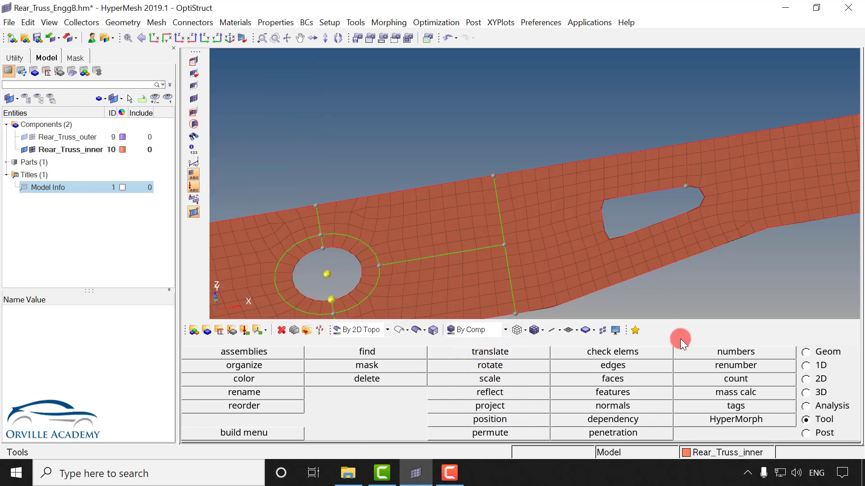
Mask all elements except a single one on the bent flange at the truss's +X end.
key(F5)
ctrl+scroll(584, 221, down, 3)
ctrl+right_drag(739, 199, 598, 242)
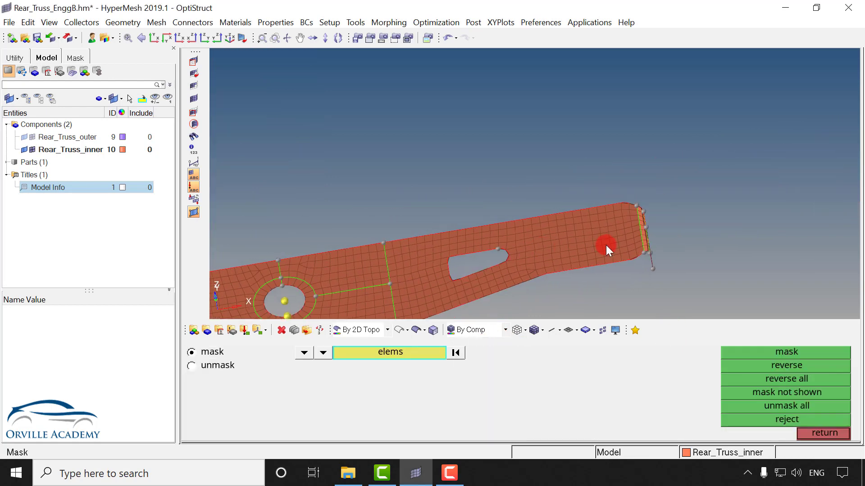
ctrl+scroll(607, 245, up, 3)
ctrl+drag(665, 244, 699, 204)
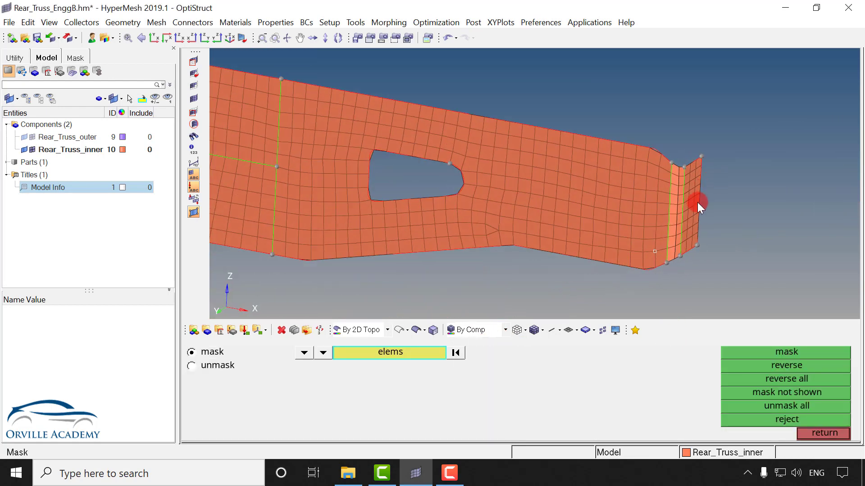
click(771, 350)
click(799, 366)
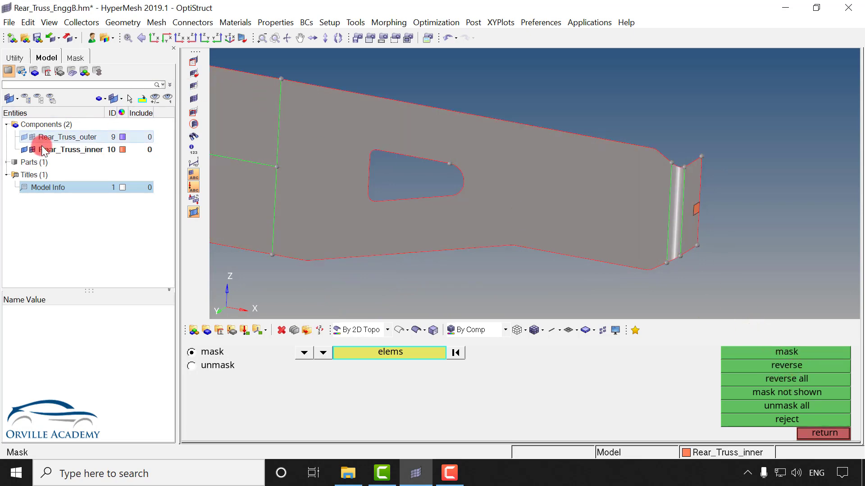
Hide the Rear_Truss_inner geometry and repeatedly find attached elements, starting from the single flange element, across the full length of the truss.
click(26, 150)
click(194, 96)
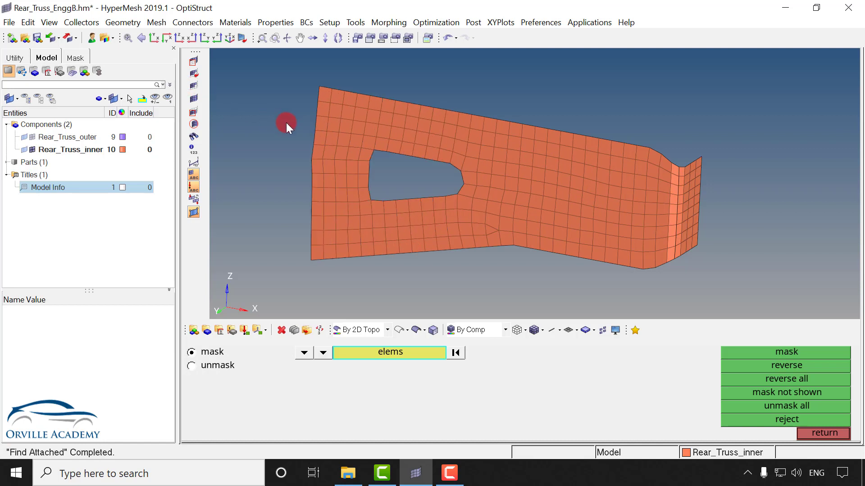
ctrl+right_drag(286, 122, 458, 120)
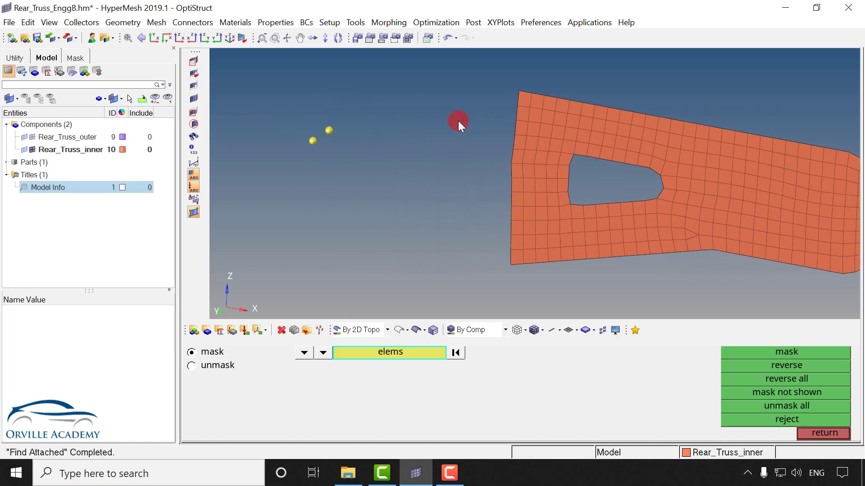
click(194, 98)
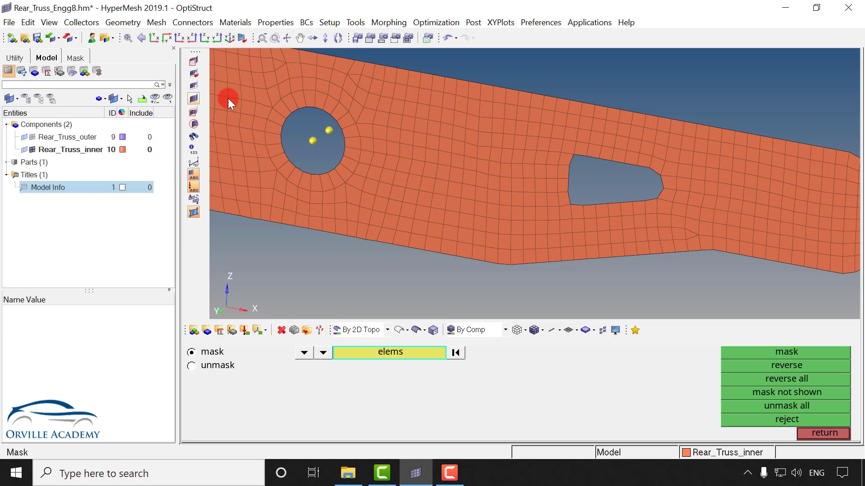
scroll(509, 179, down, 5)
ctrl+drag(493, 171, 529, 182)
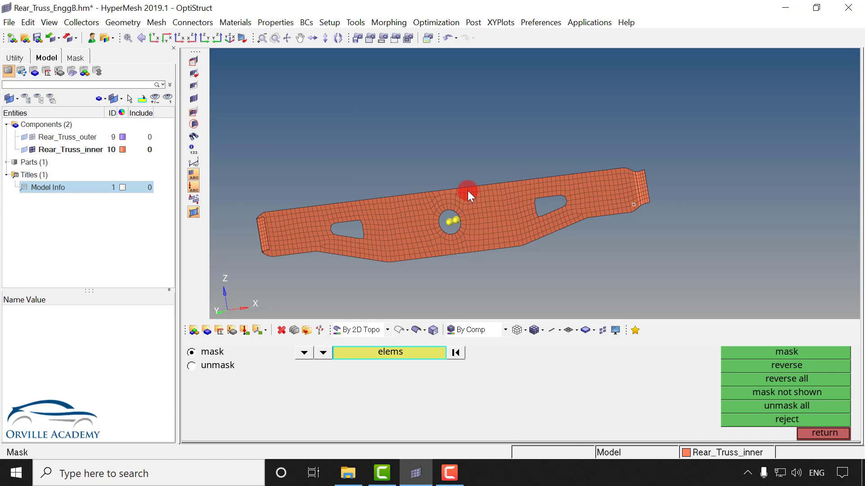
Colour the elements by element quality and inspect the mesh above and below the round hole.
scroll(468, 191, up, 6)
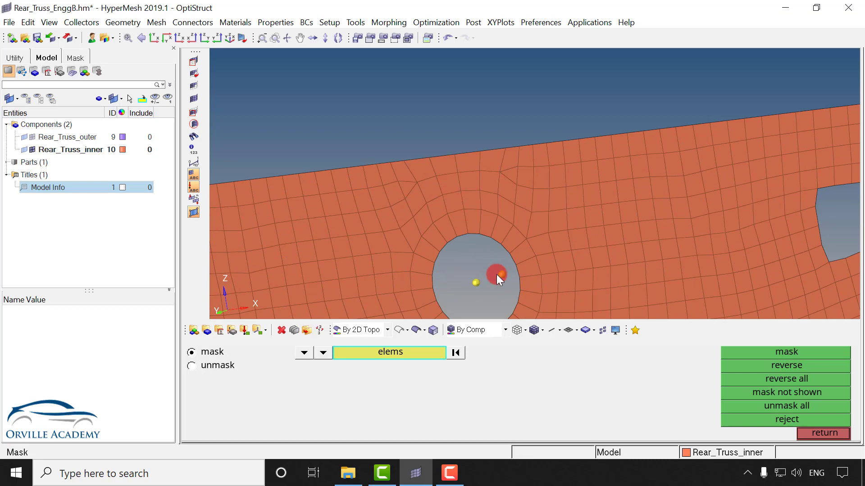
click(506, 330)
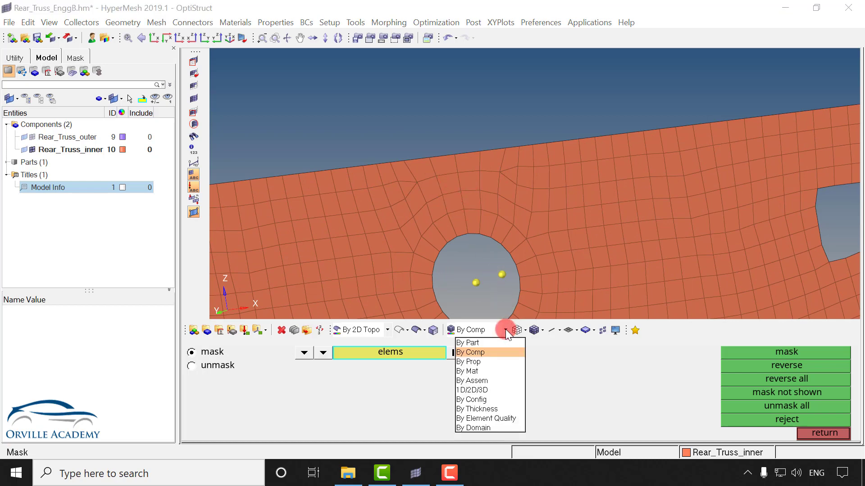
click(488, 419)
click(820, 434)
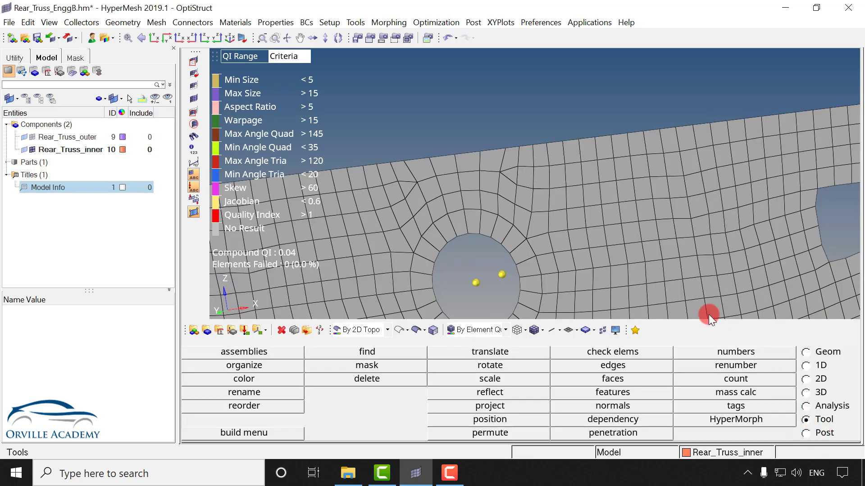
ctrl+right_drag(617, 266, 590, 126)
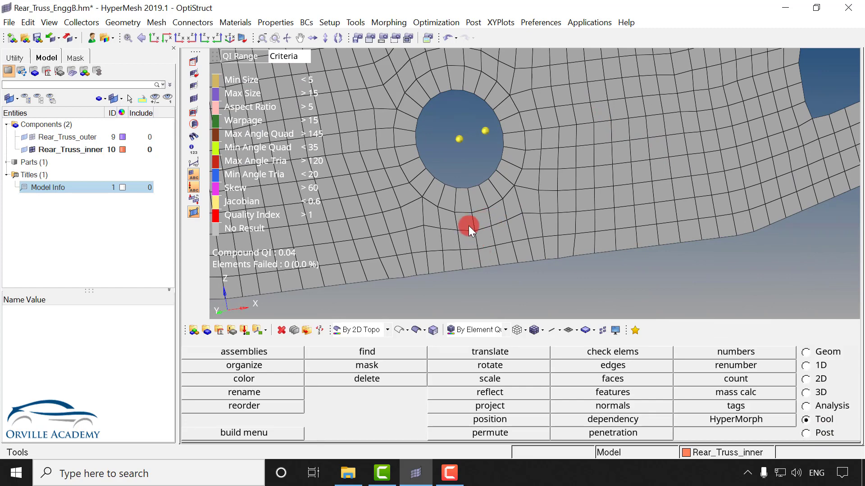
ctrl+drag(469, 226, 452, 183)
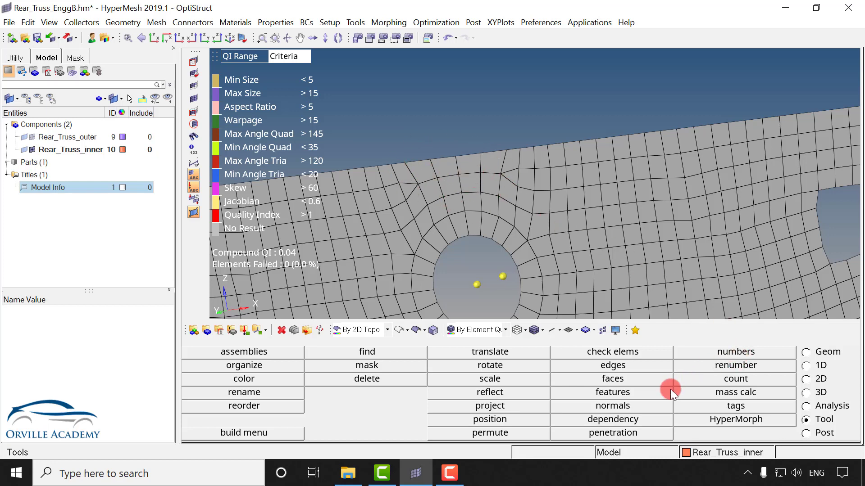
Merge the two trias above the round hole using the quality index drag tria element tool with merge trias enabled.
click(806, 379)
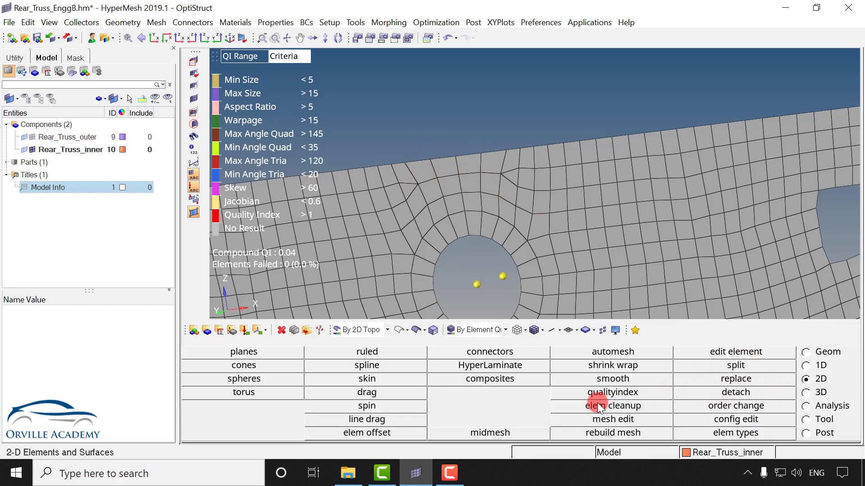
click(606, 395)
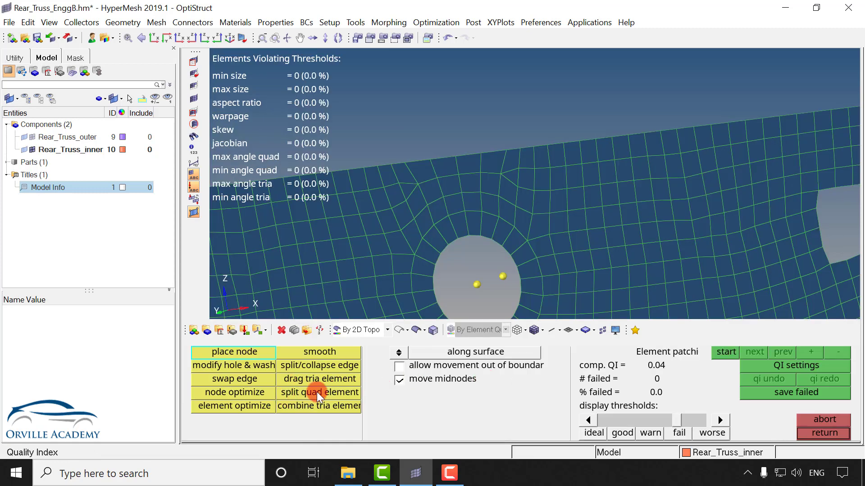
click(301, 406)
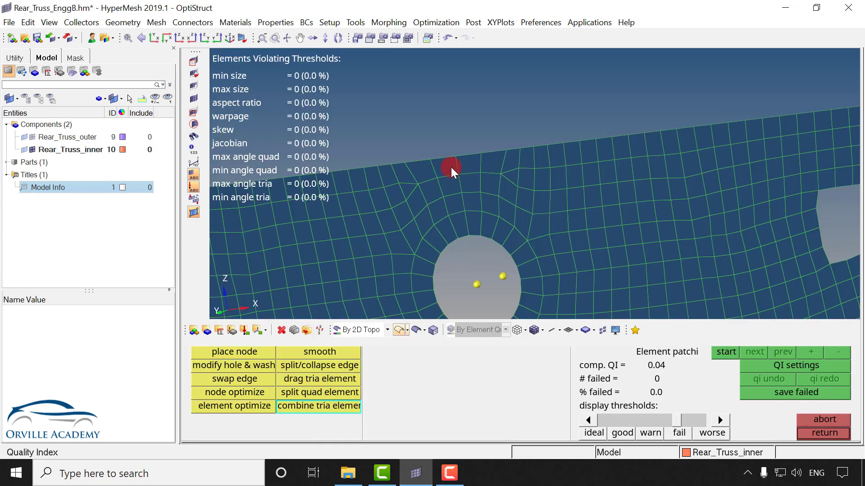
click(473, 173)
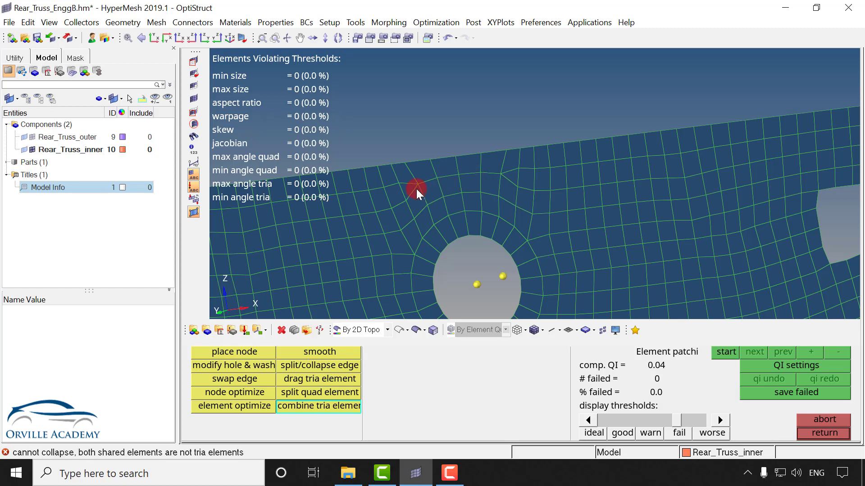
scroll(416, 189, up, 3)
click(306, 380)
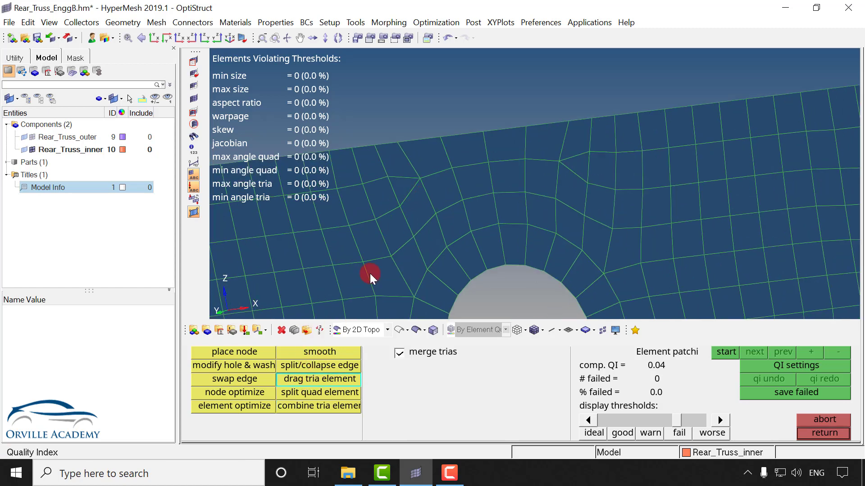
drag(515, 166, 582, 168)
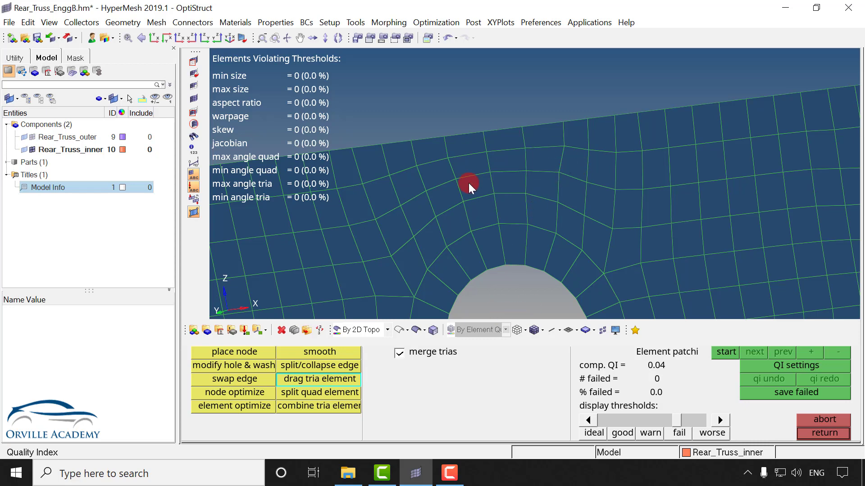
key(Escape)
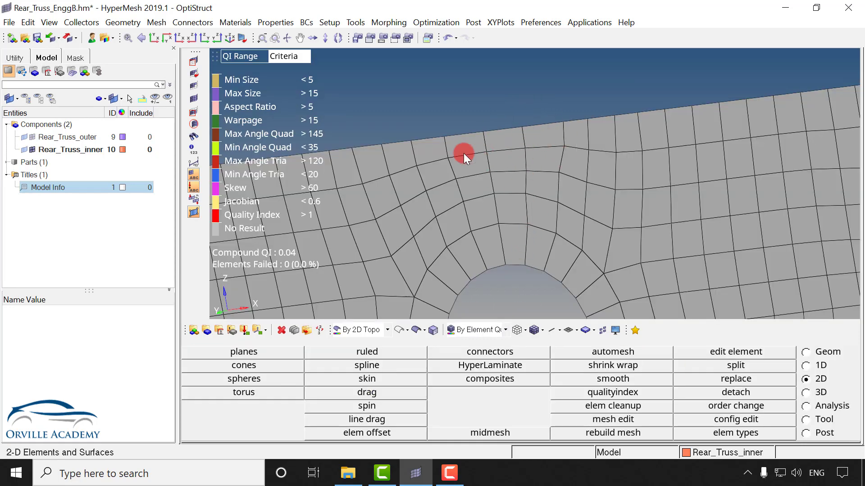
Display the Rear_Truss_outer elements together with the inner truss mesh and view the whole assembly.
scroll(460, 189, down, 5)
scroll(432, 287, up, 3)
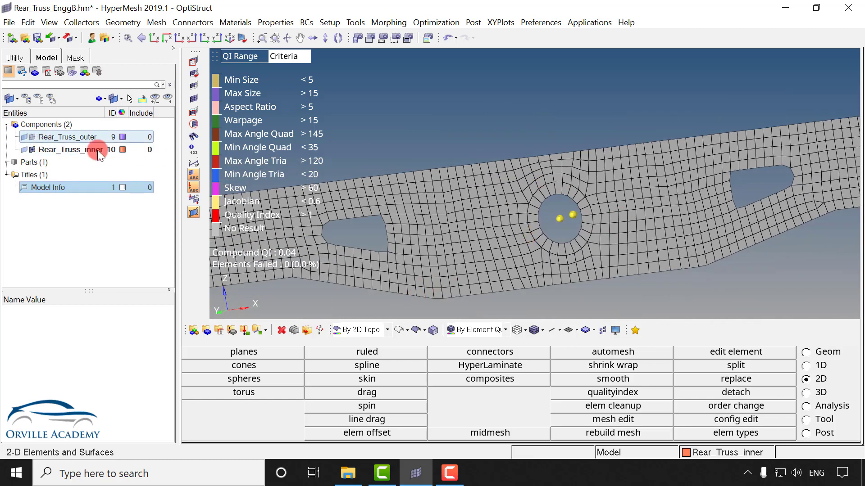
click(36, 137)
click(475, 153)
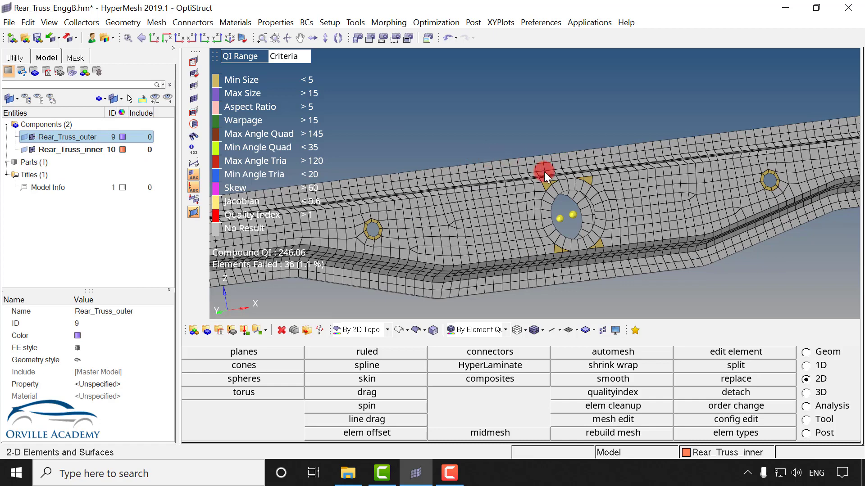
ctrl+drag(544, 172, 406, 116)
Save a copy of the model as Rear_Truss_Final.hm in the Rear_Truss_EnggB folder.
click(9, 22)
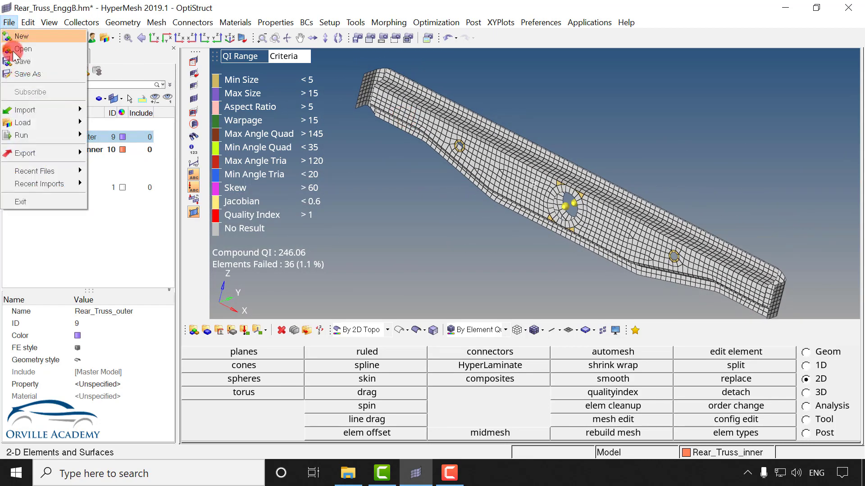
click(30, 75)
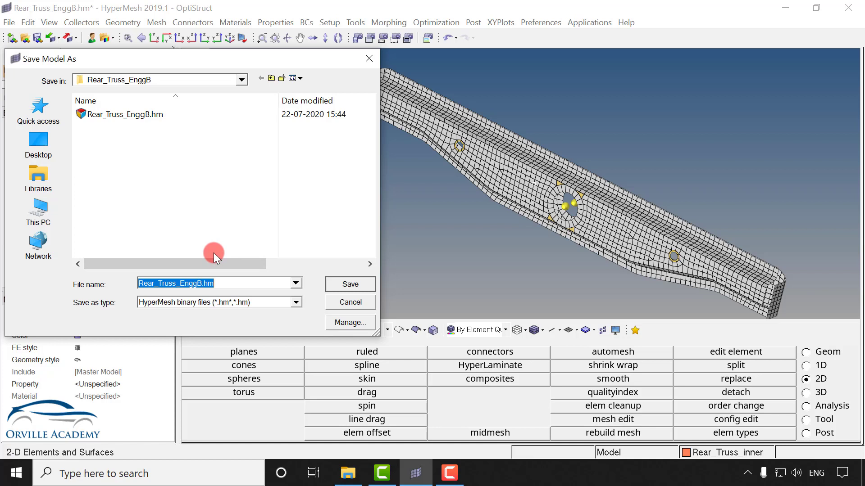
click(204, 284)
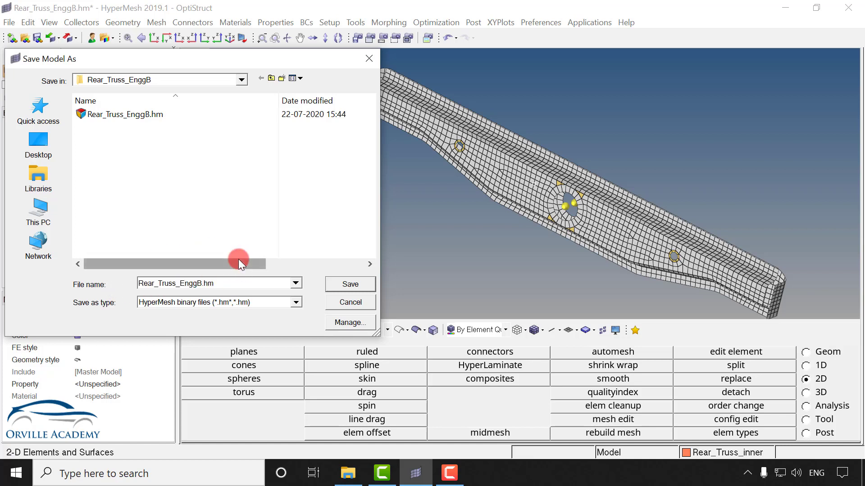
key(BackSpace)
key(BackSpace)
key(BackSpace)
key(BackSpace)
key(BackSpace)
key(BackSpace)
text(Fian)
key(BackSpace)
key(BackSpace)
key(BackSpace)
text(inal)
key(Return)
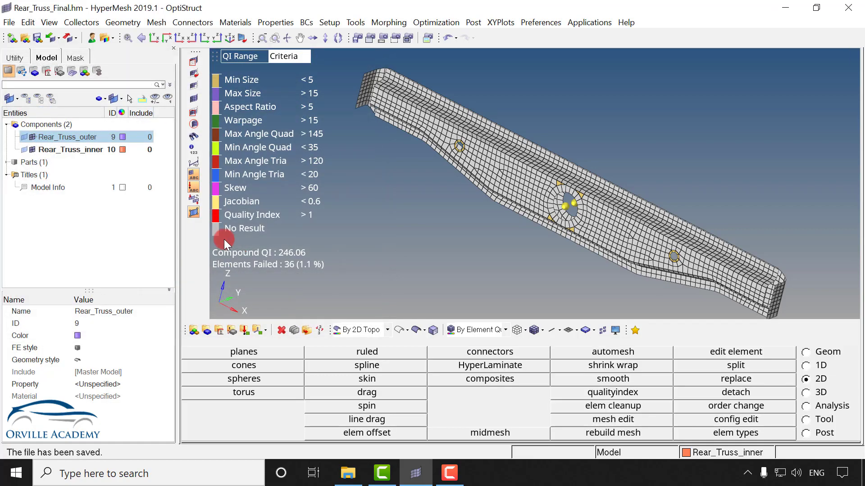